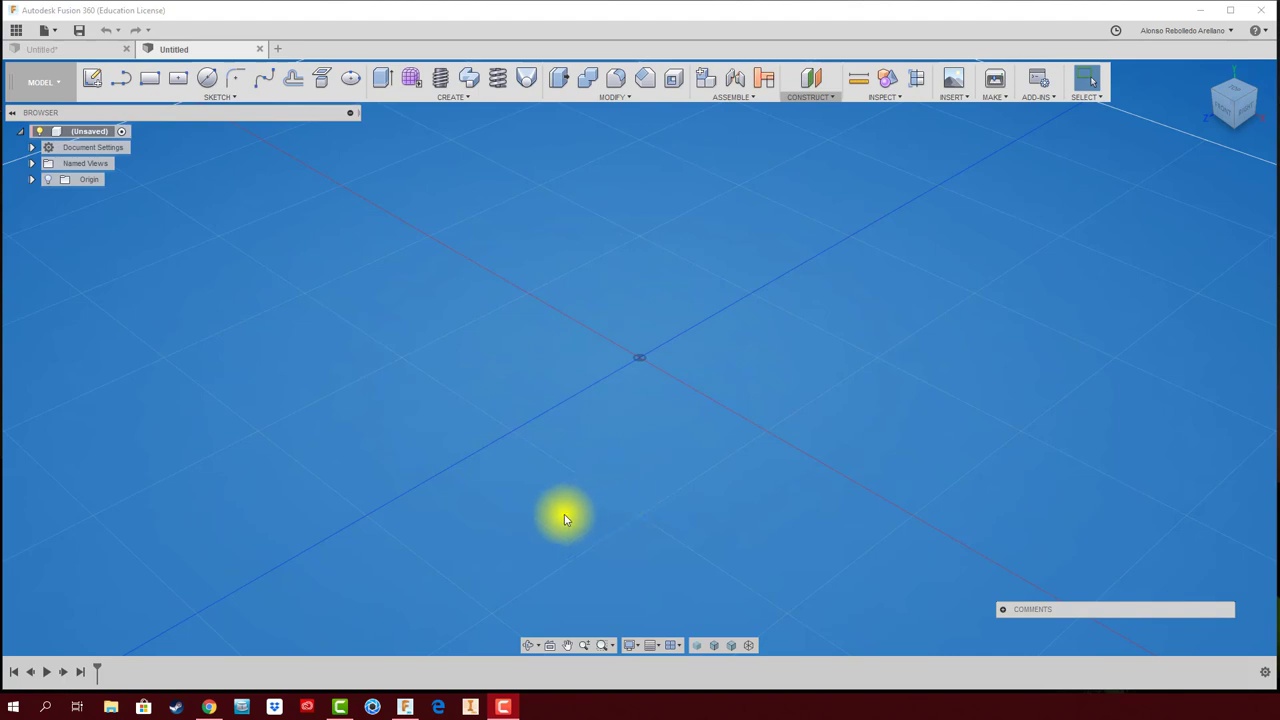
Switch to Chrome and browse the Google Images results for 'loft in fusion 360'.
click(208, 707)
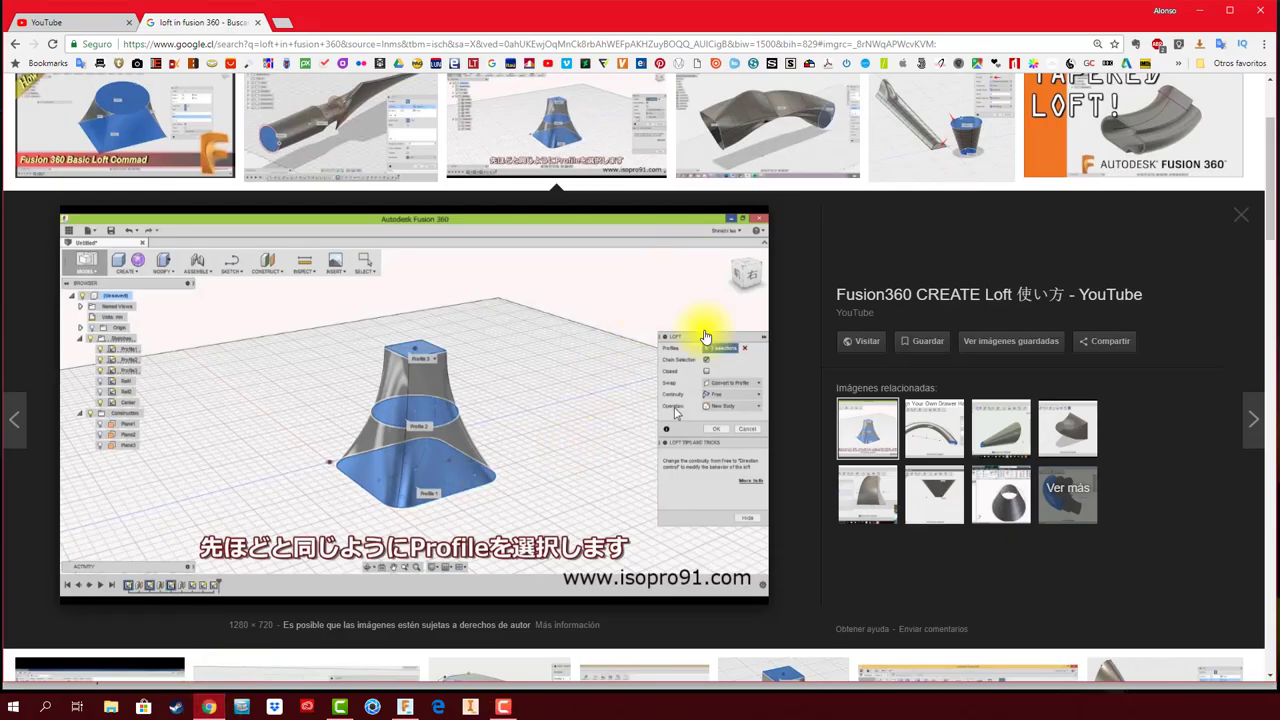
scroll(708, 345, up, 2)
scroll(662, 396, down, 2)
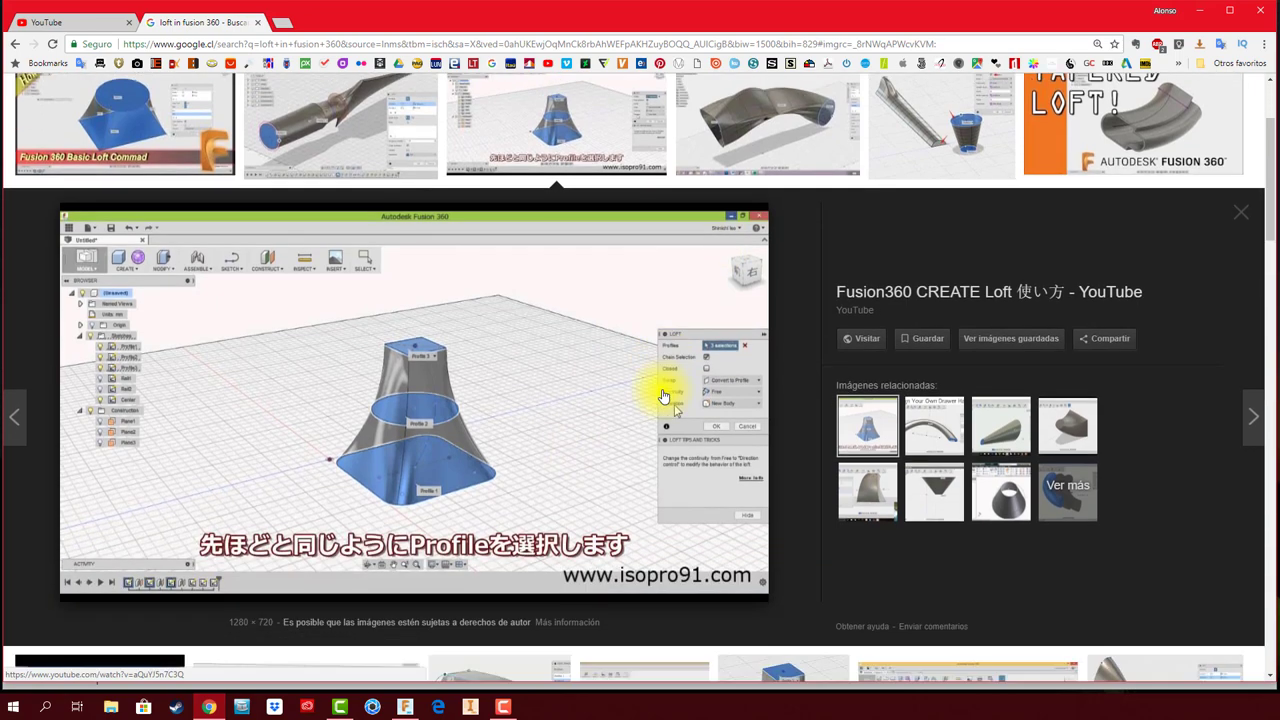
scroll(662, 396, down, 1)
scroll(662, 396, down, 1)
scroll(662, 396, down, 1)
scroll(662, 396, up, 1)
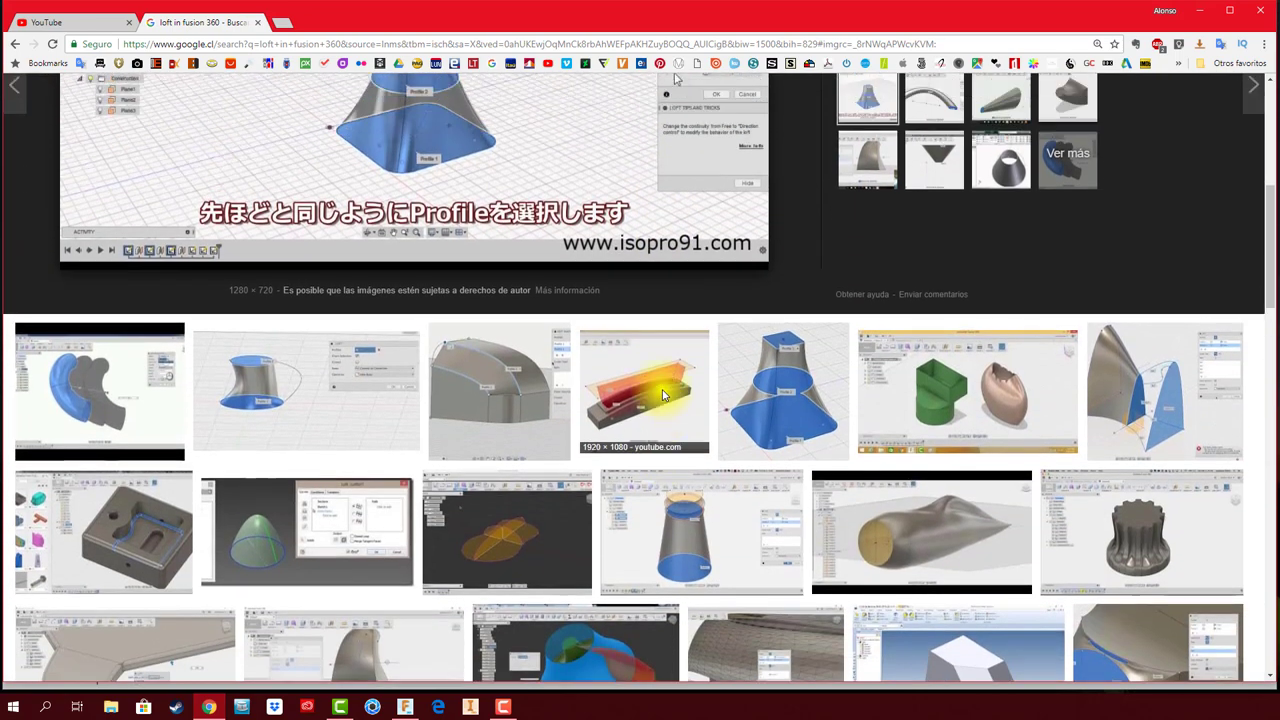
scroll(660, 398, up, 2)
scroll(657, 400, up, 1)
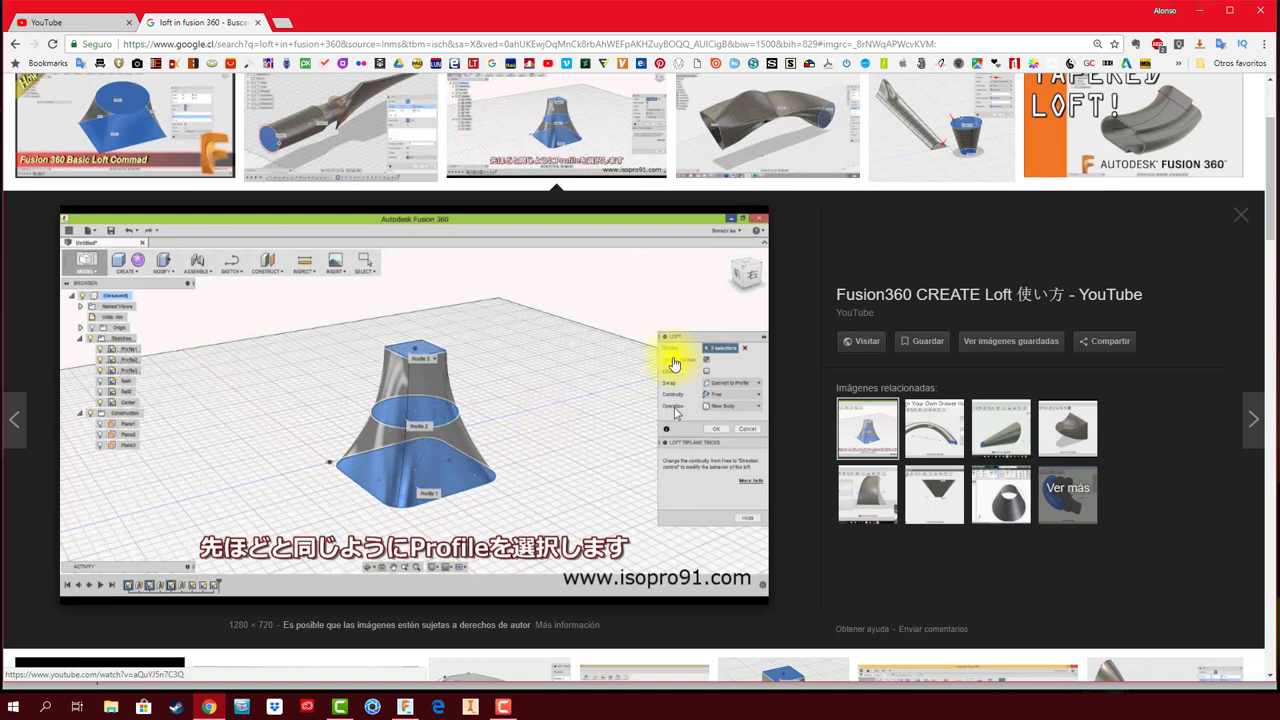
Back in Fusion, draw a centre rectangle at the origin on the ground plane.
click(1199, 10)
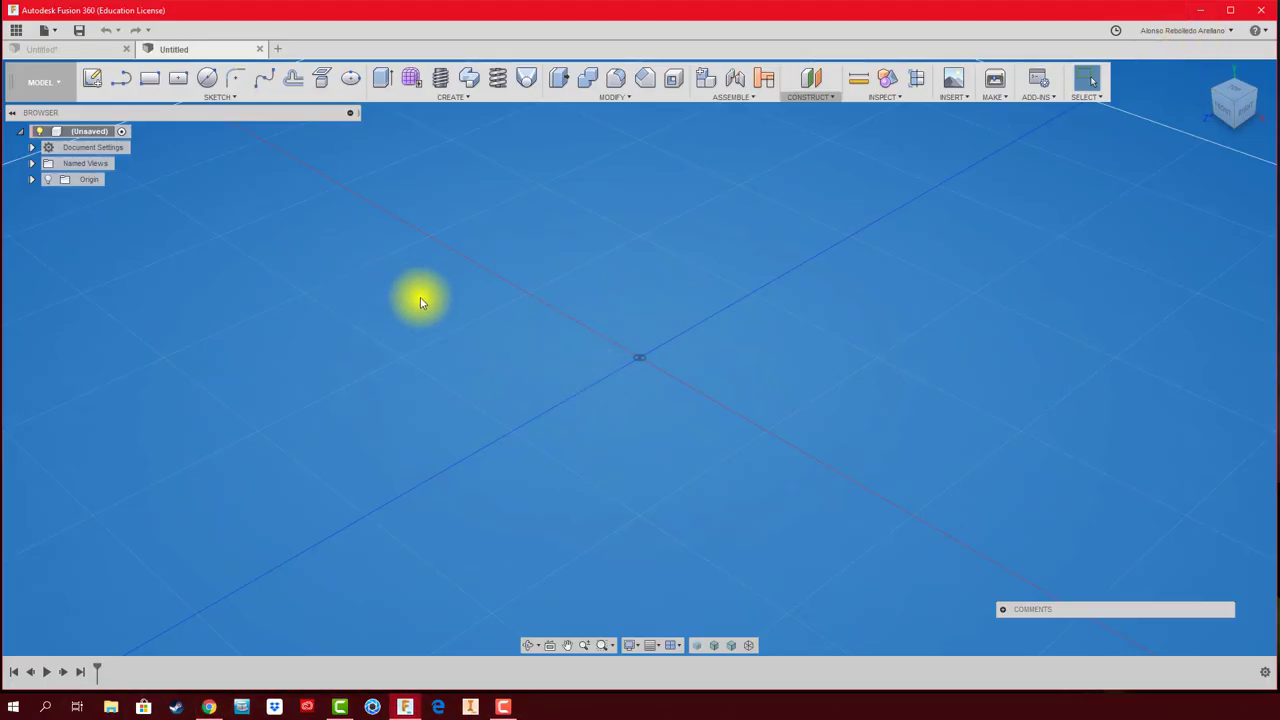
click(92, 78)
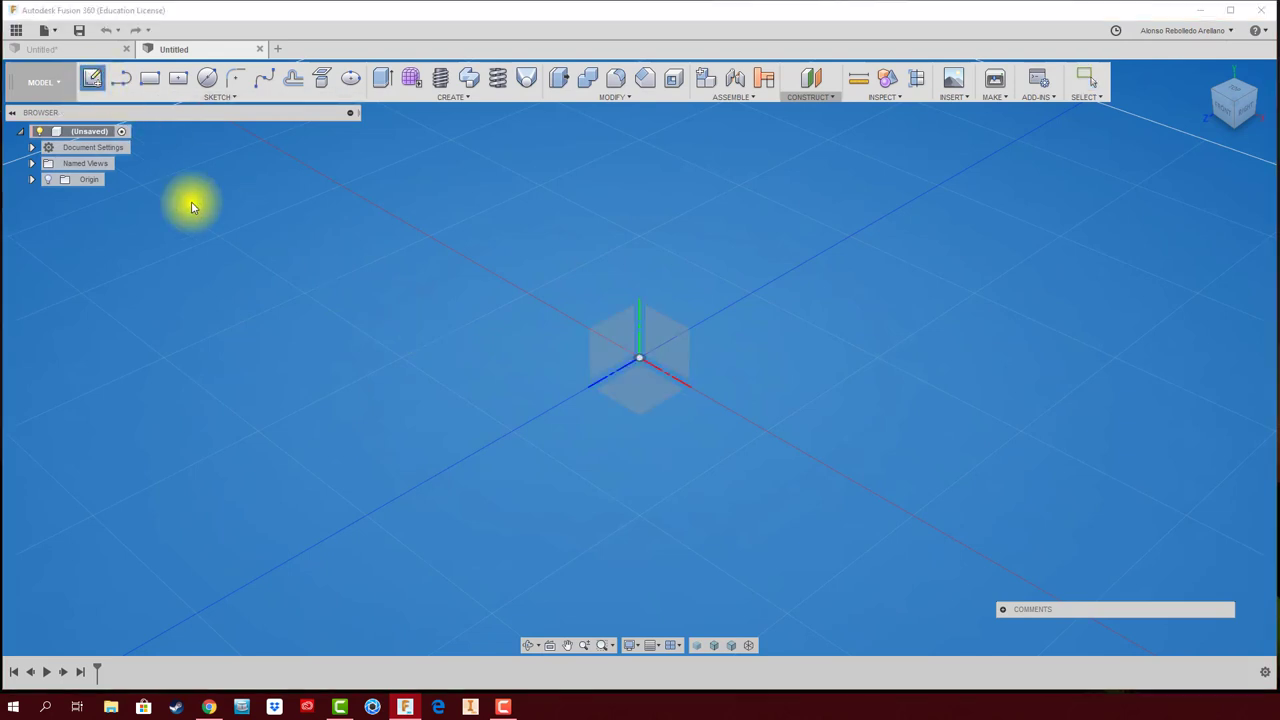
click(642, 395)
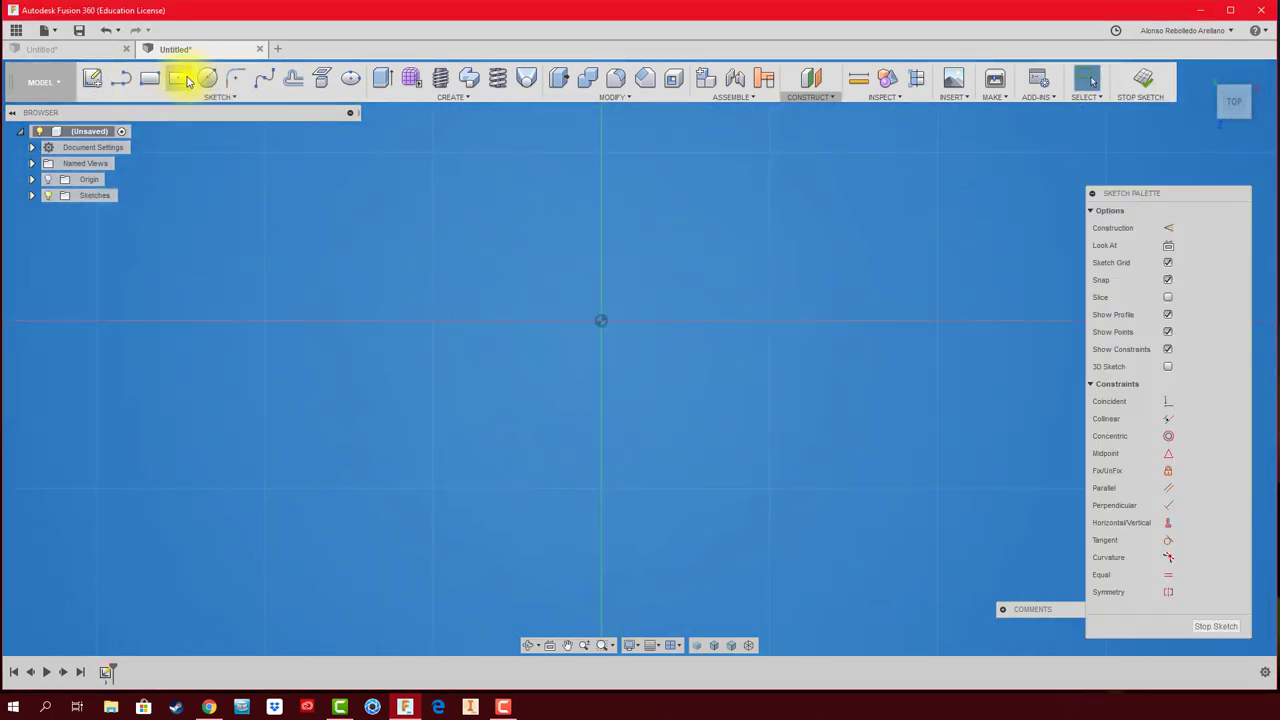
click(180, 79)
click(604, 324)
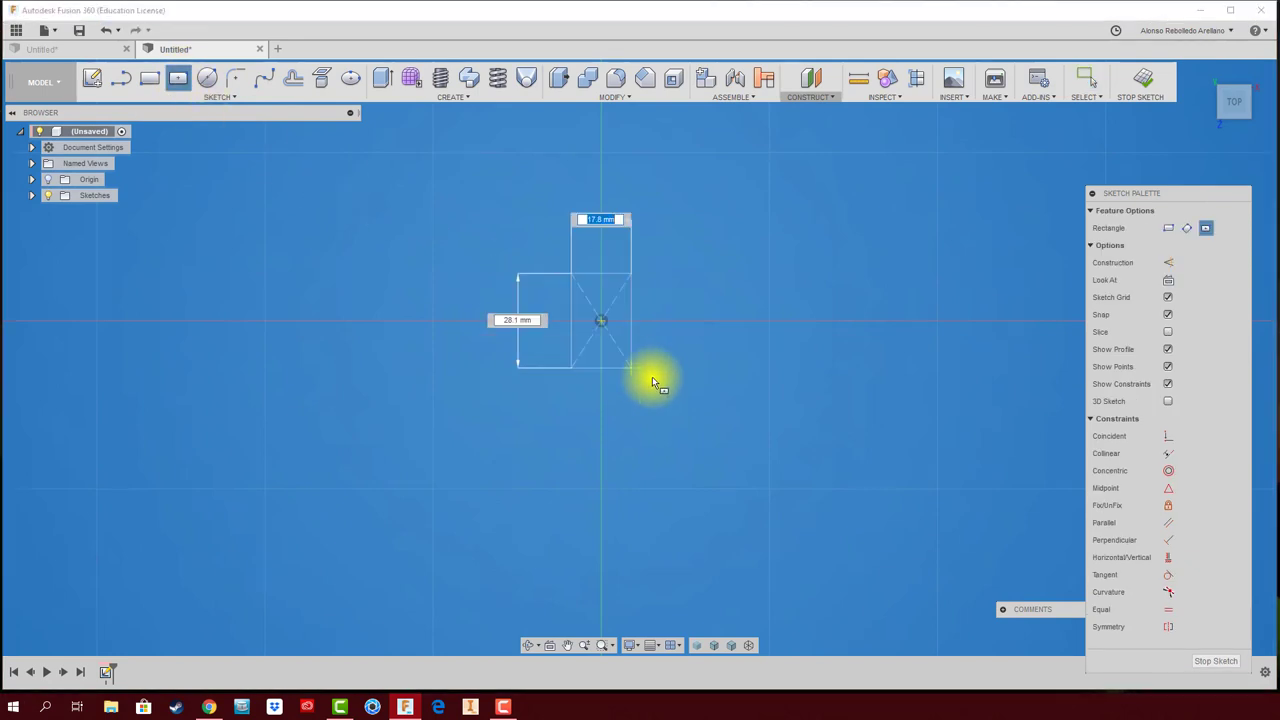
click(737, 444)
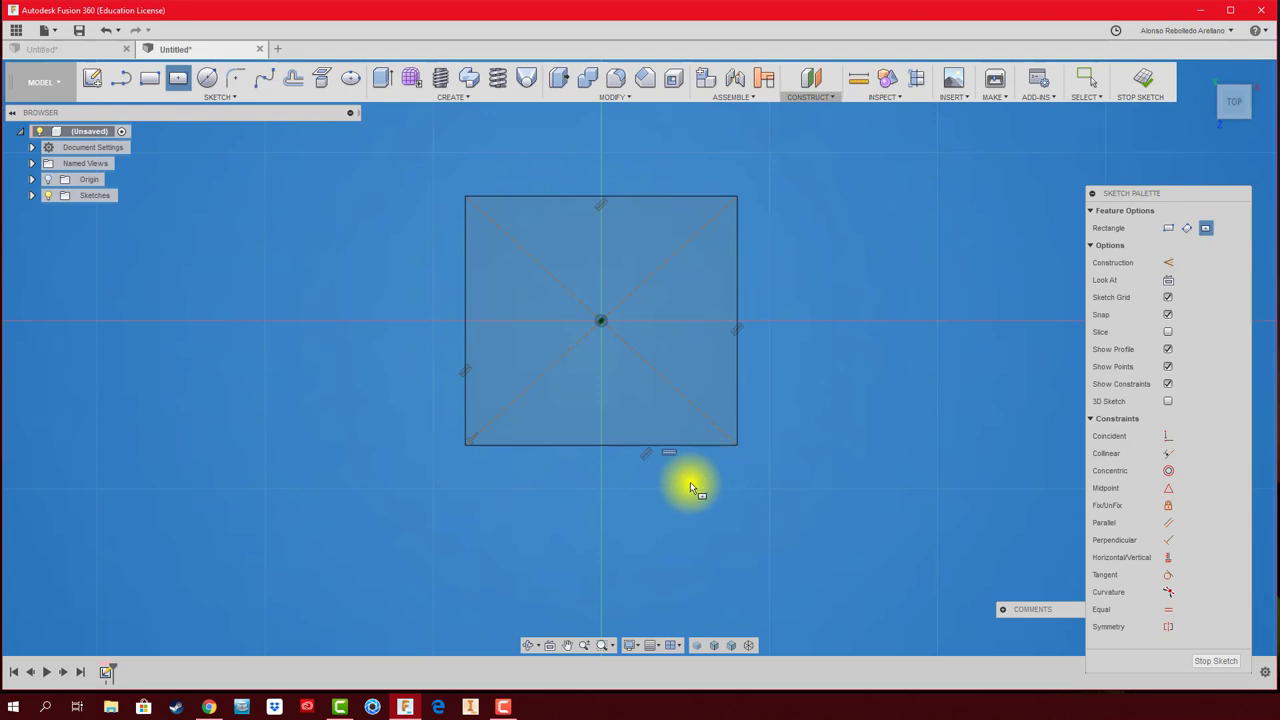
Dimension the rectangle to 80 mm high and 80 mm wide.
key(d)
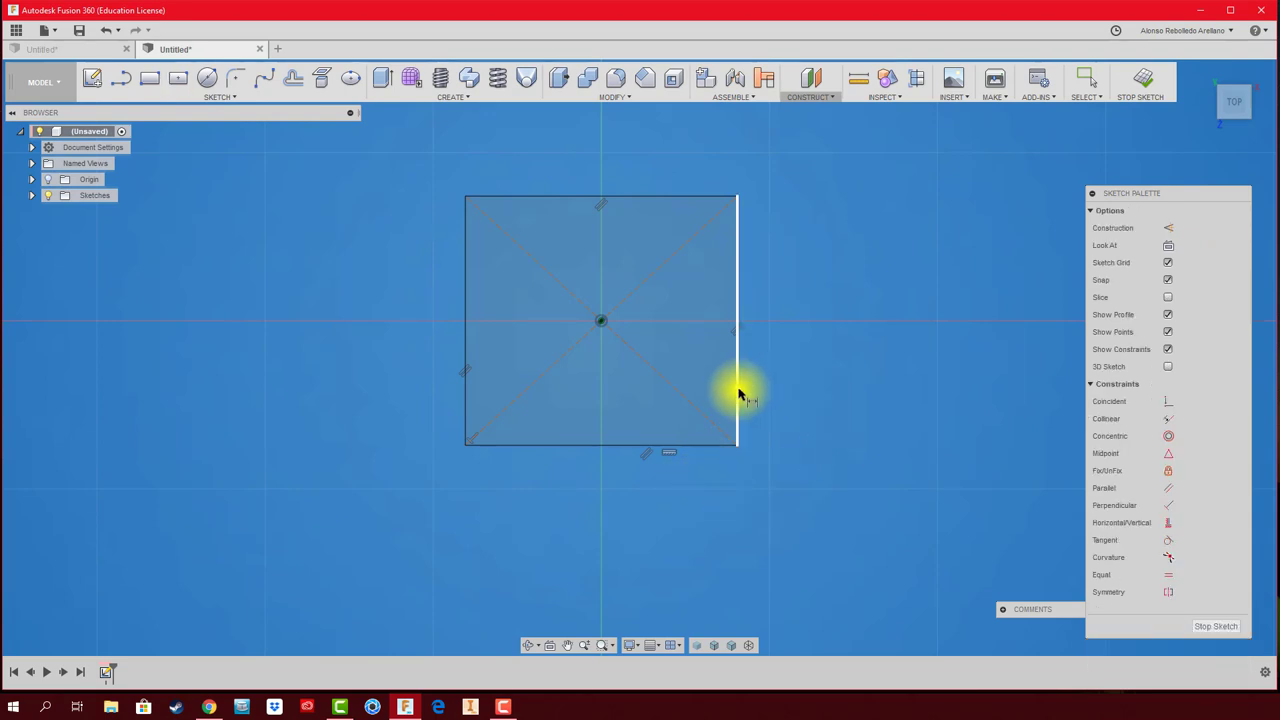
click(737, 391)
click(795, 348)
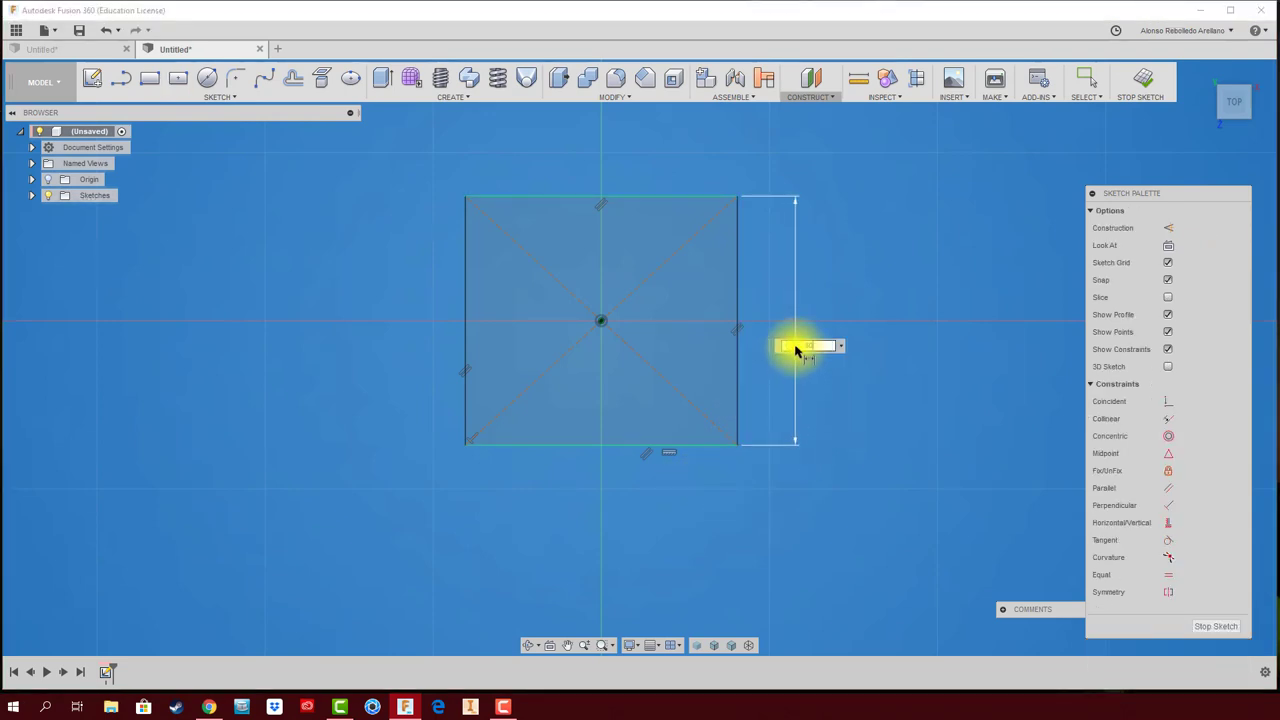
key(Return)
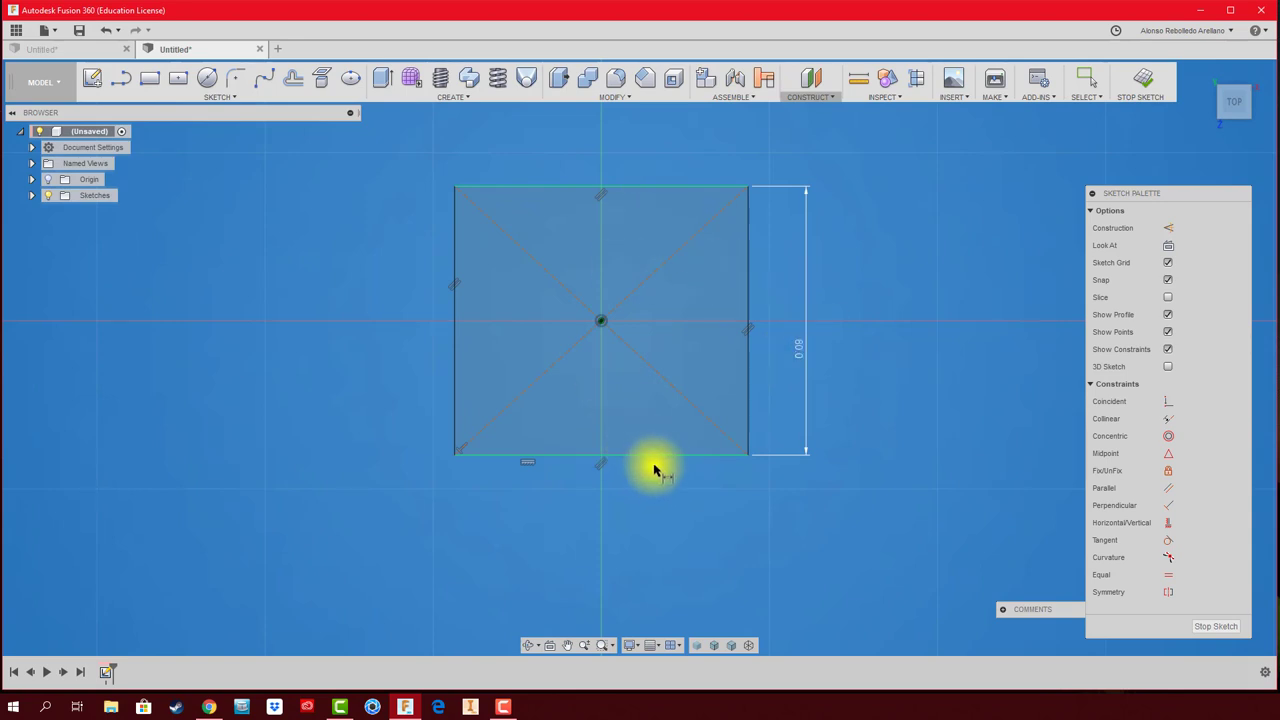
click(654, 457)
click(644, 527)
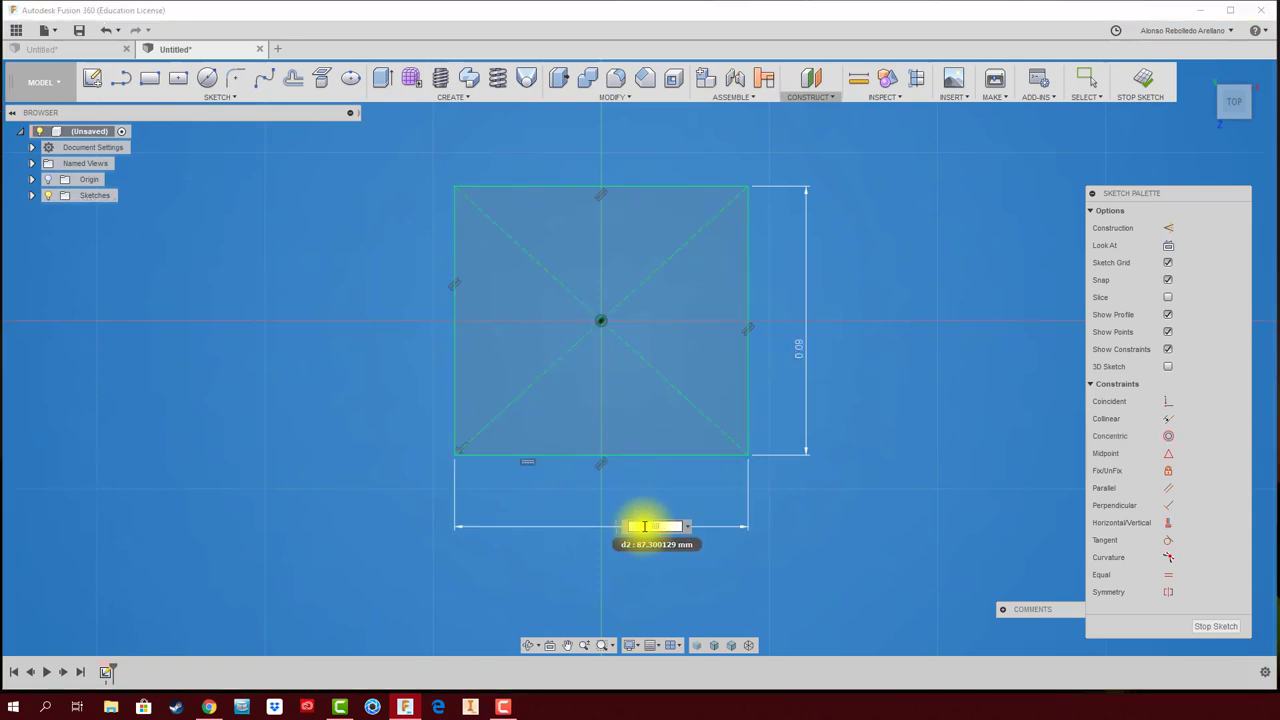
text(80)
key(Return)
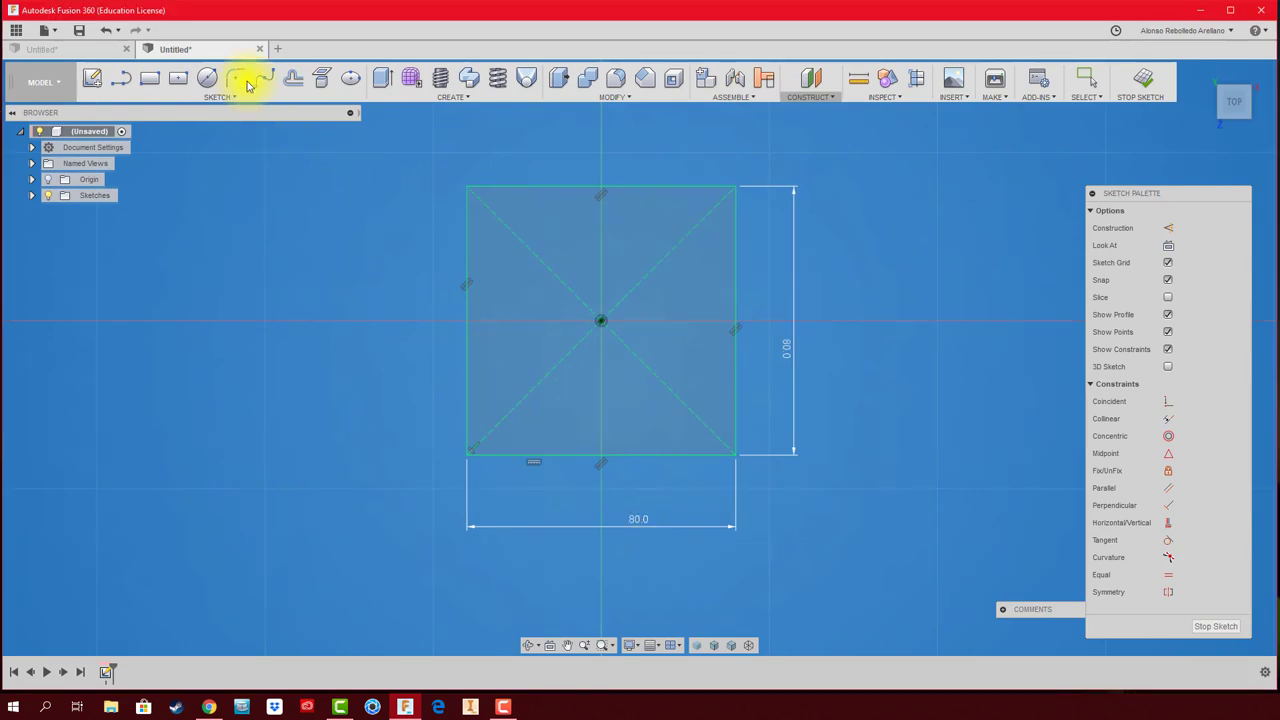
Fillet all four corners to 20 mm and finish the sketch.
click(245, 80)
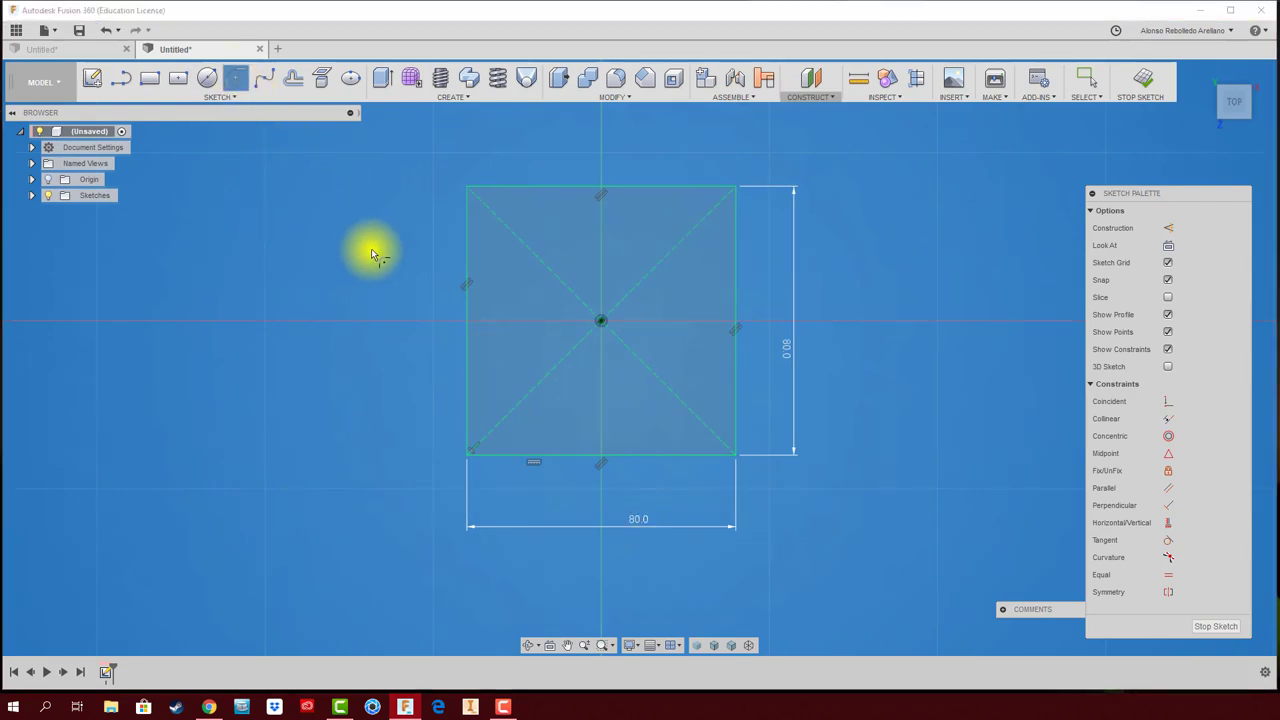
click(466, 220)
click(497, 186)
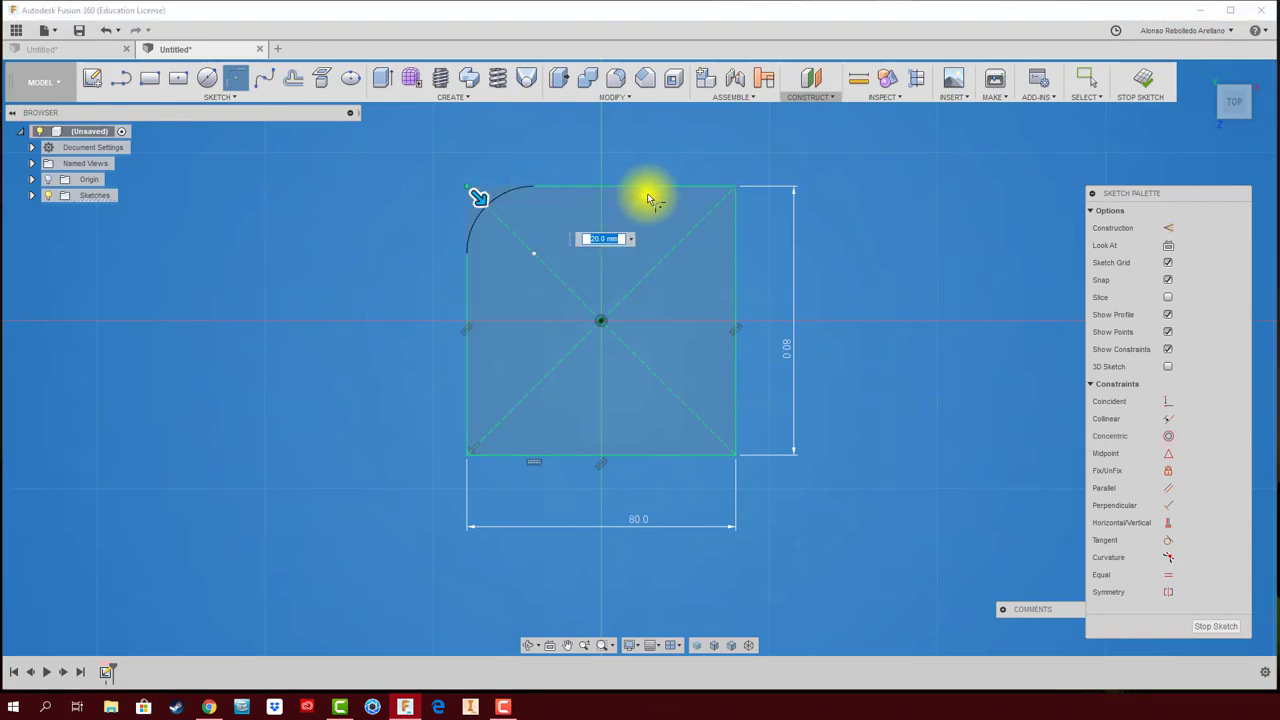
click(696, 190)
click(737, 229)
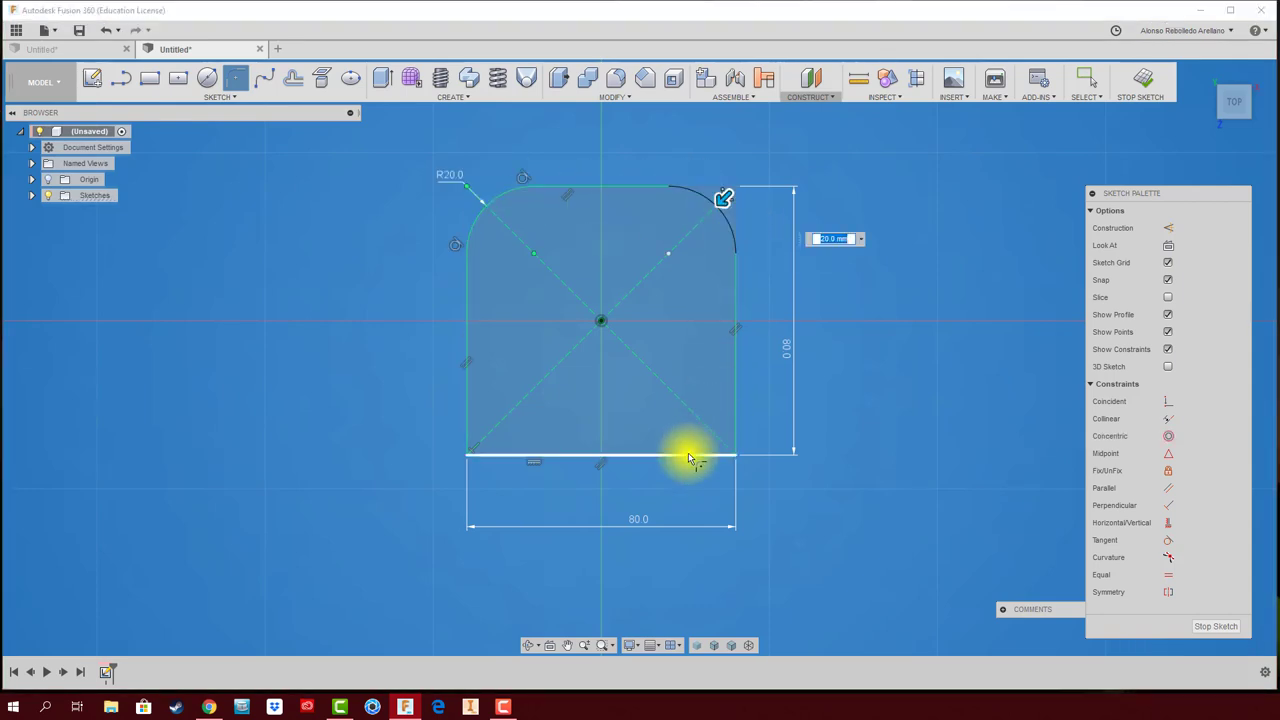
click(688, 454)
click(735, 414)
click(500, 453)
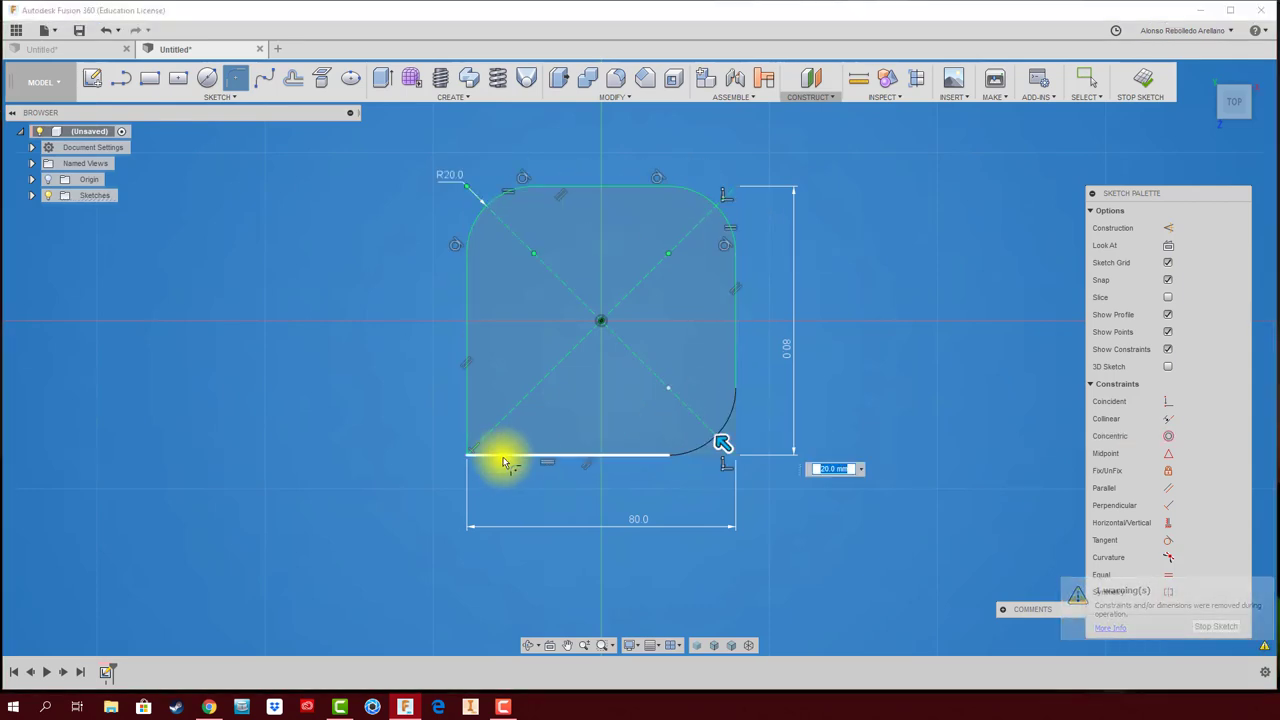
click(466, 410)
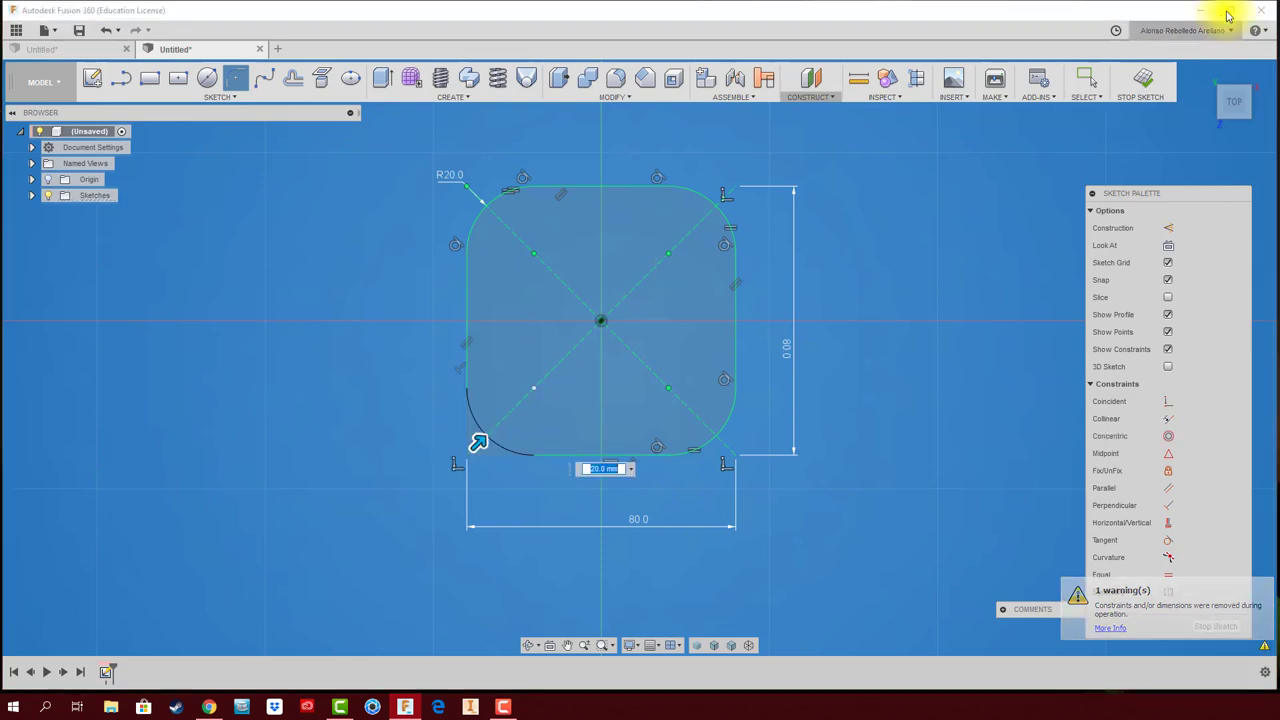
click(1144, 82)
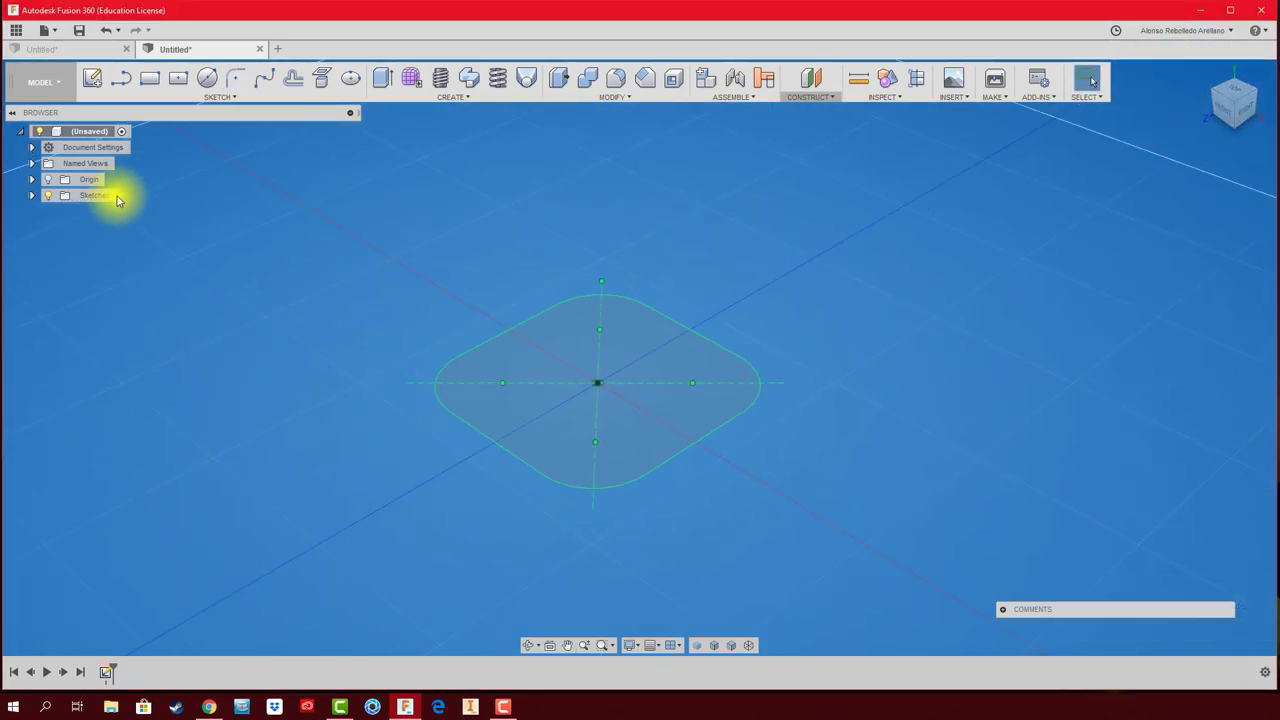
Show the Origin planes and axes, orbit to a 3D view, and select the rounded-square profile.
click(48, 180)
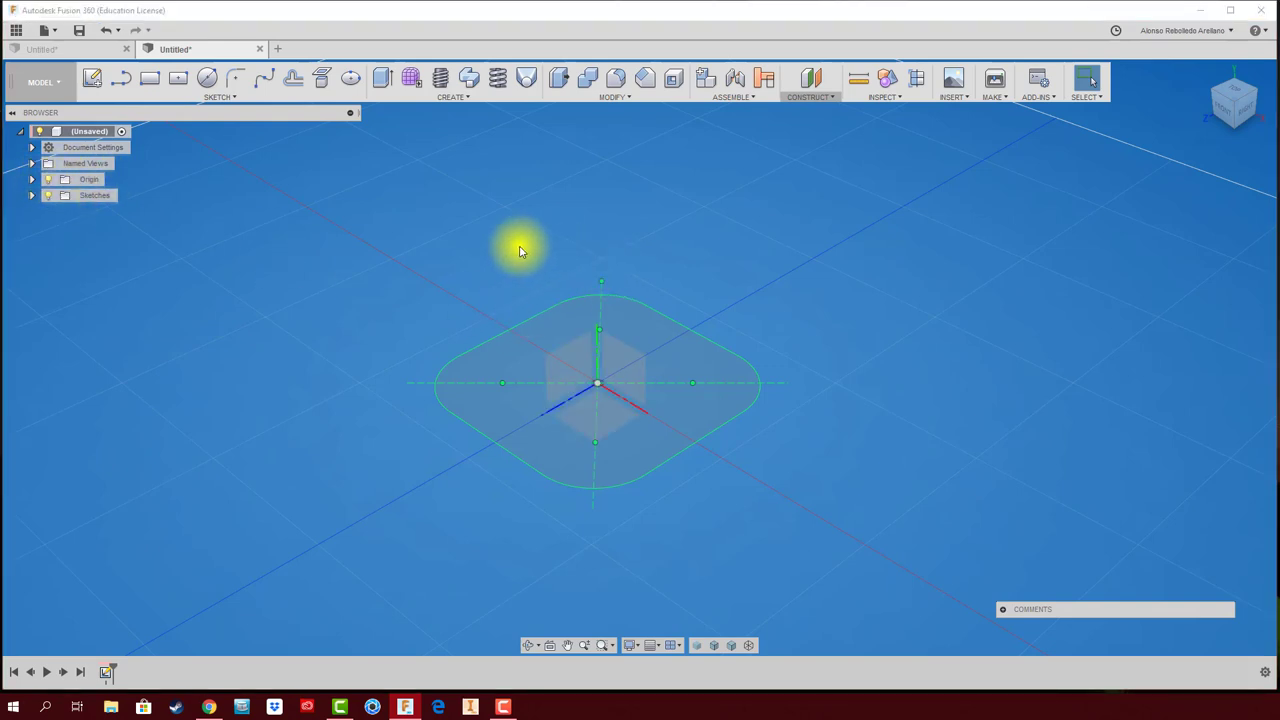
shift+middle_drag(520, 250, 508, 277)
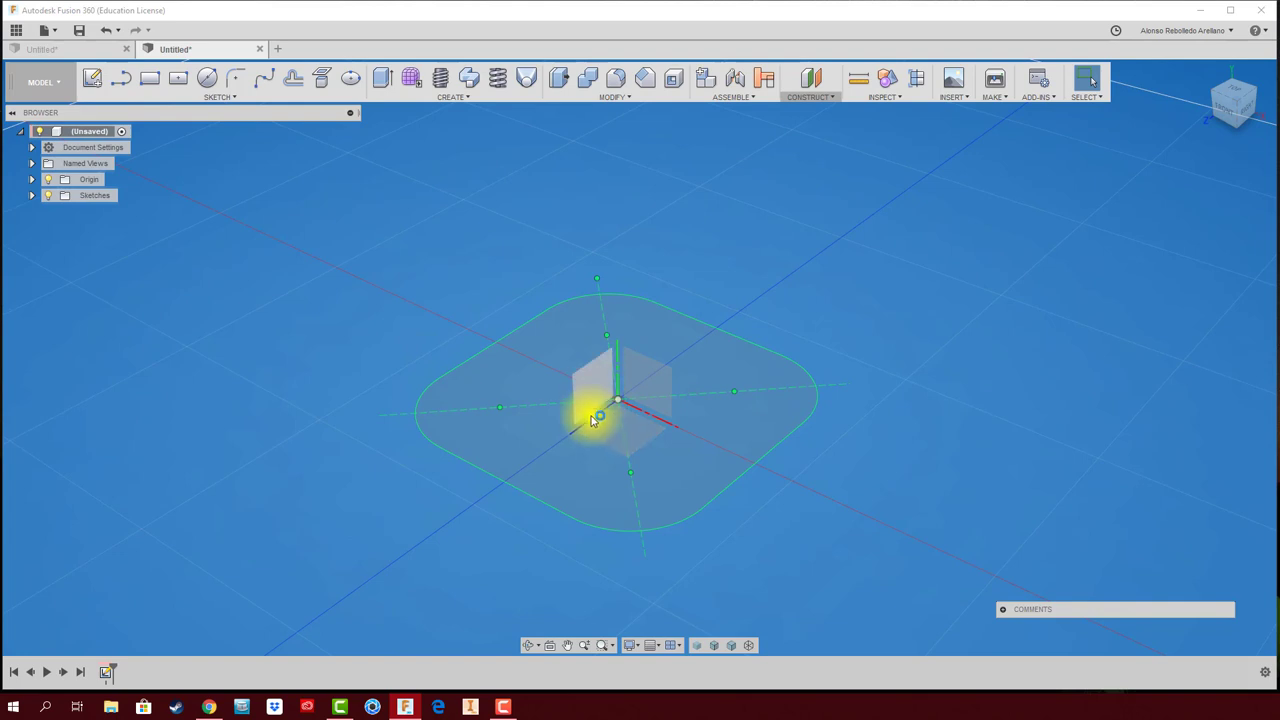
mouse_move(1234, 102)
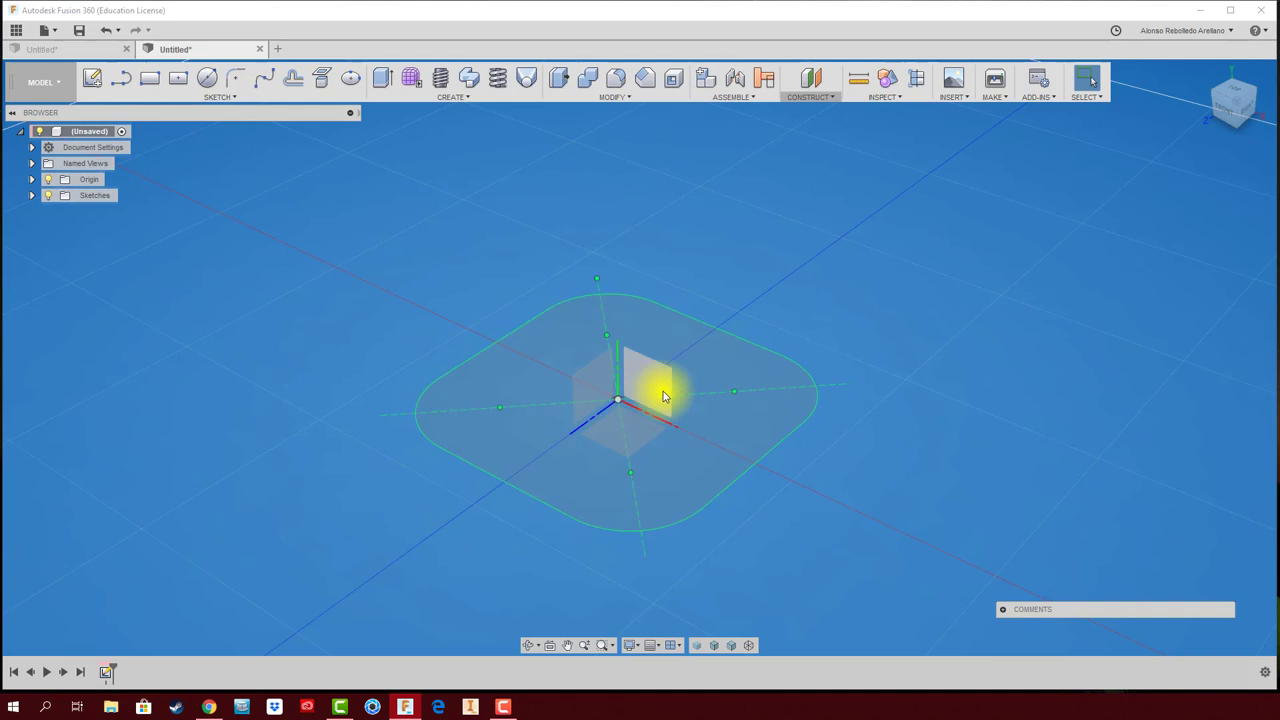
click(31, 181)
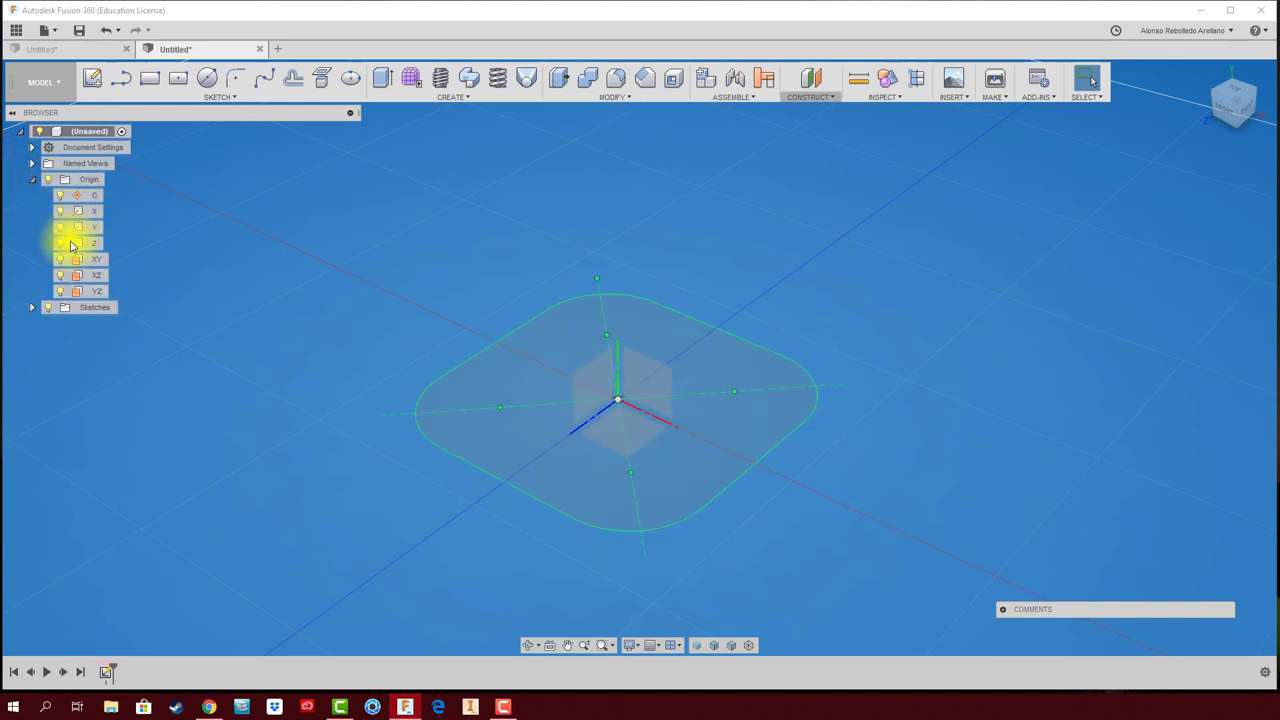
click(845, 290)
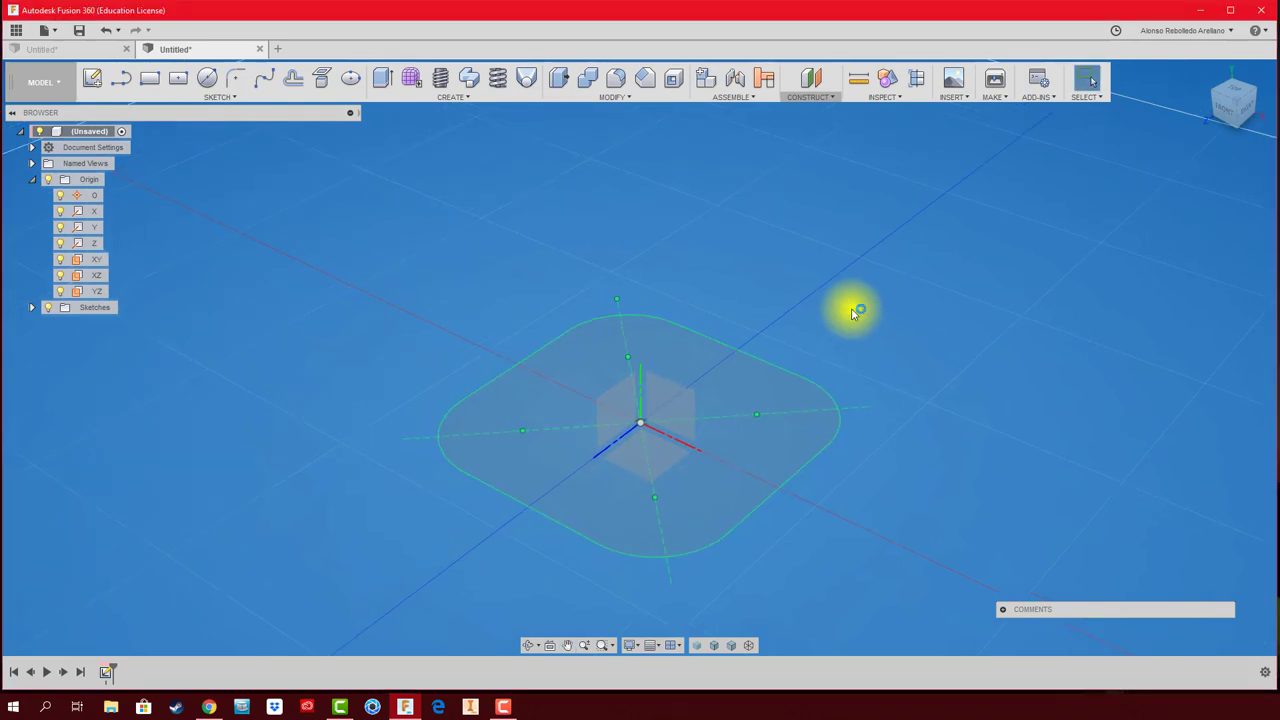
click(657, 461)
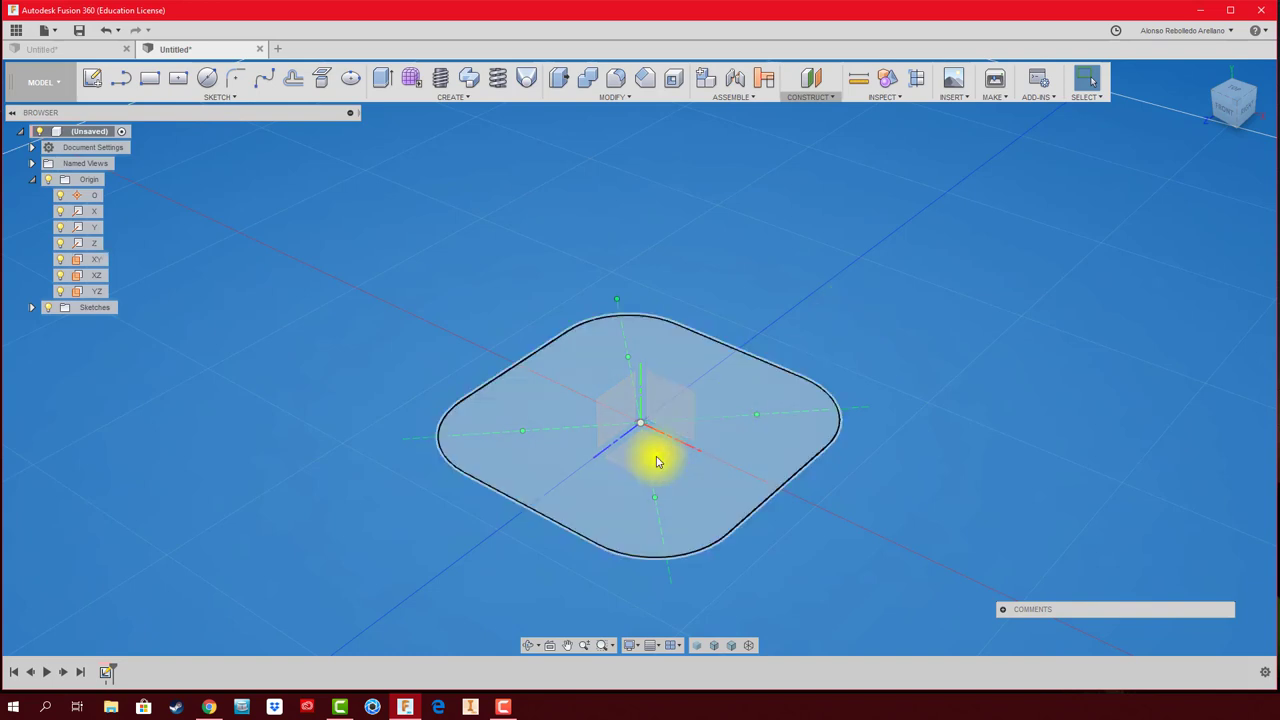
click(660, 460)
Create an offset plane 60 mm above the rounded-square profile.
click(751, 189)
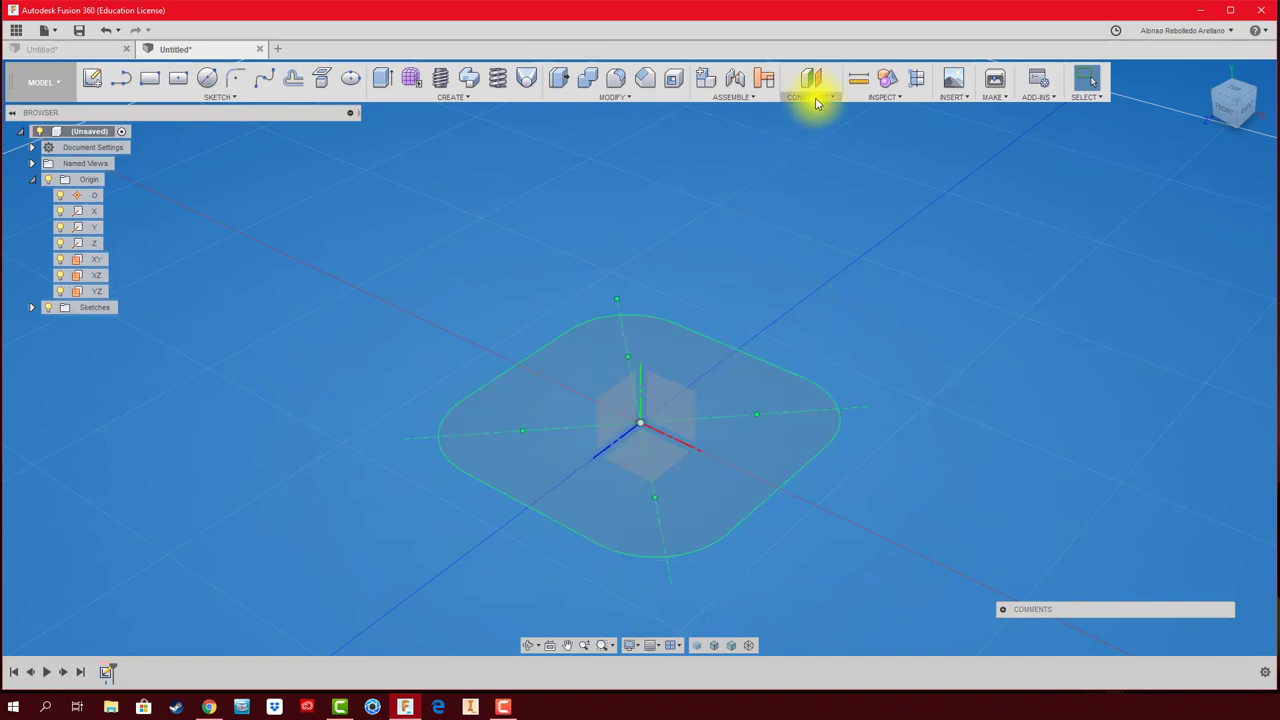
click(824, 97)
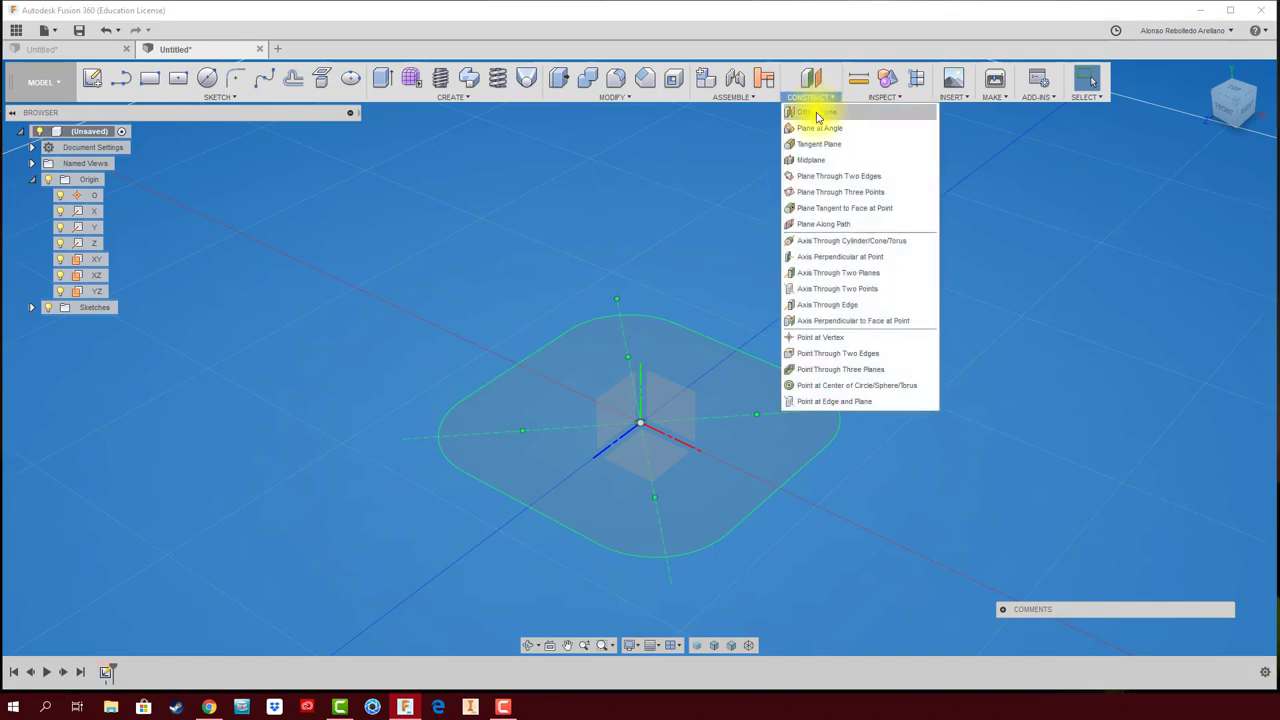
click(811, 115)
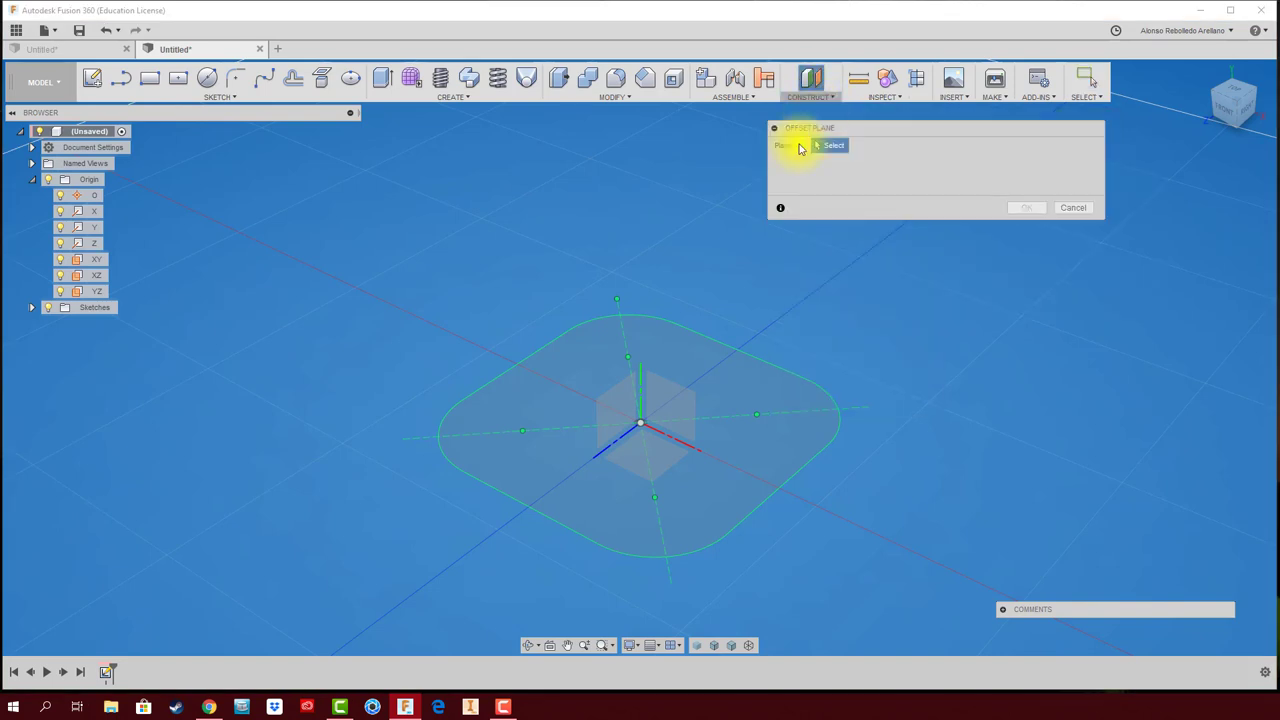
click(648, 450)
drag(640, 410, 637, 197)
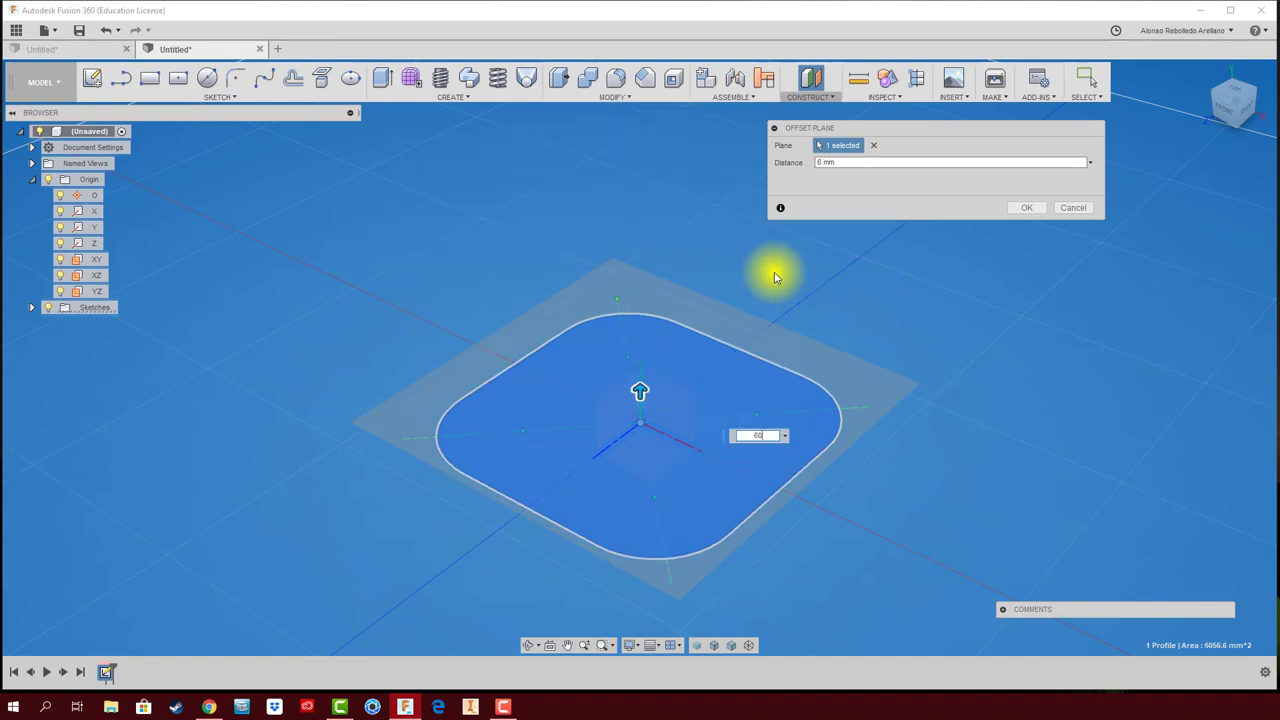
text(0)
click(1029, 209)
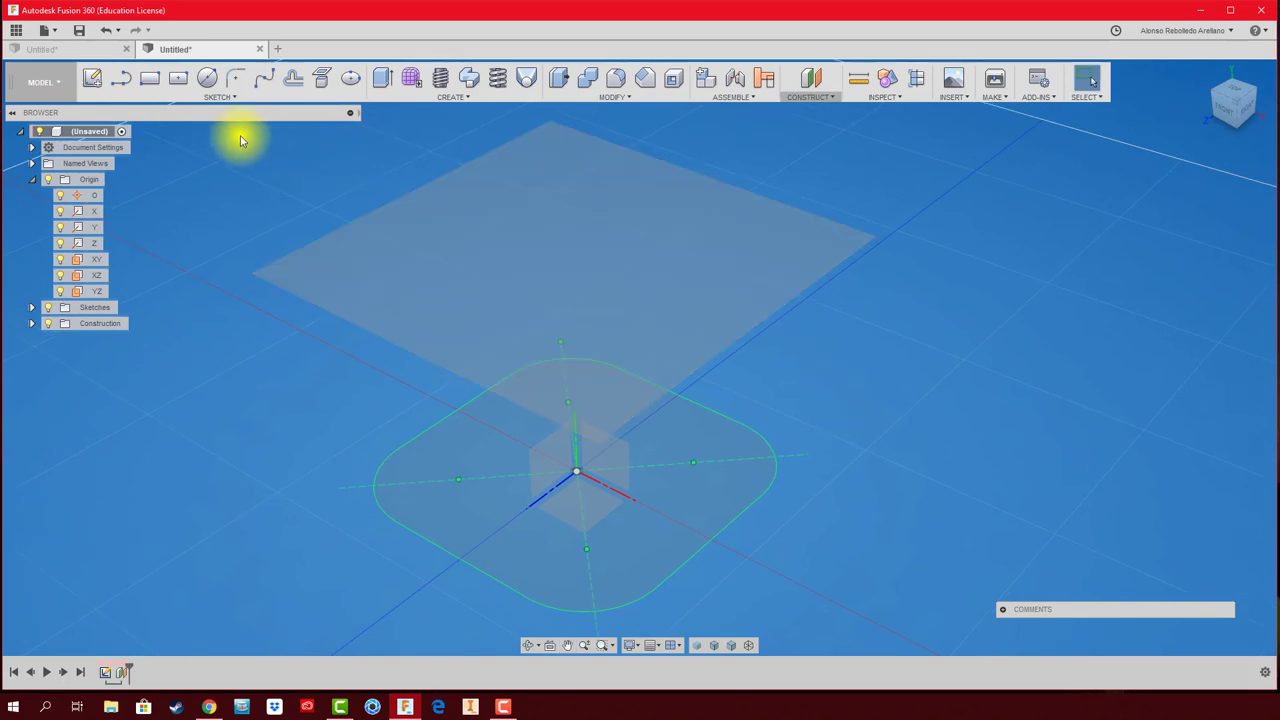
On the offset plane, sketch a 50 mm diameter circle centred at the origin.
click(92, 77)
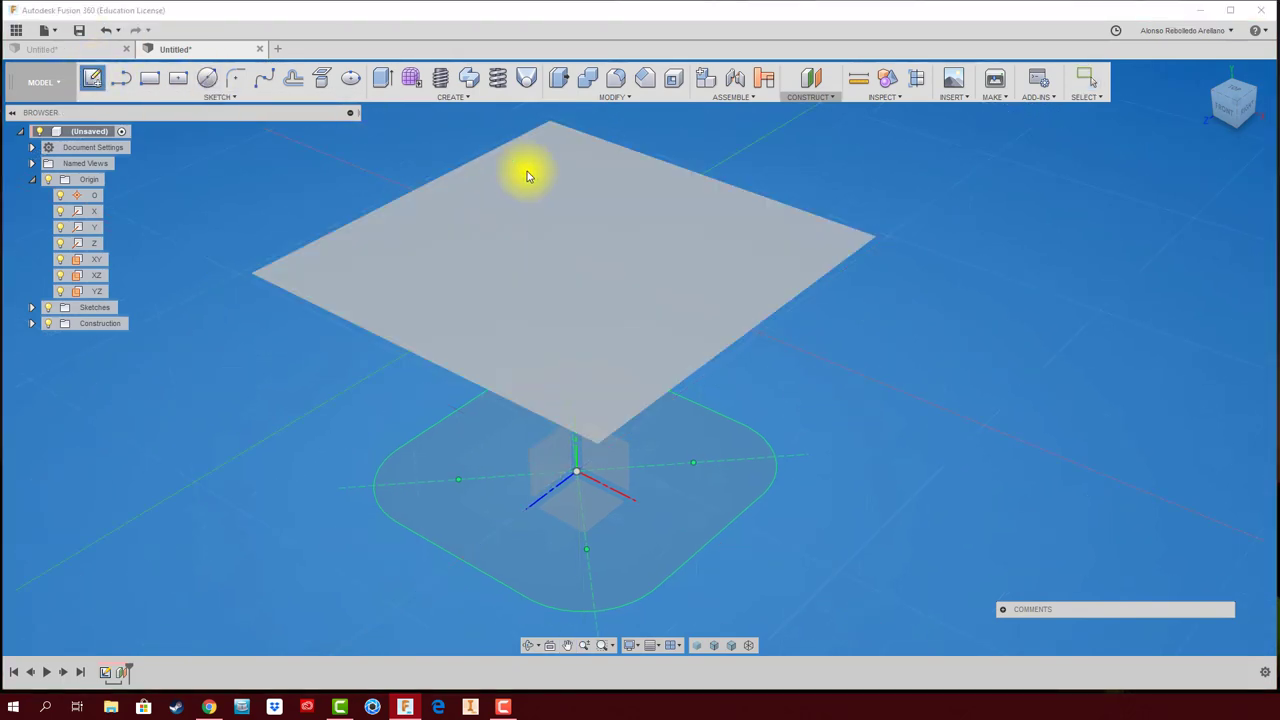
click(527, 171)
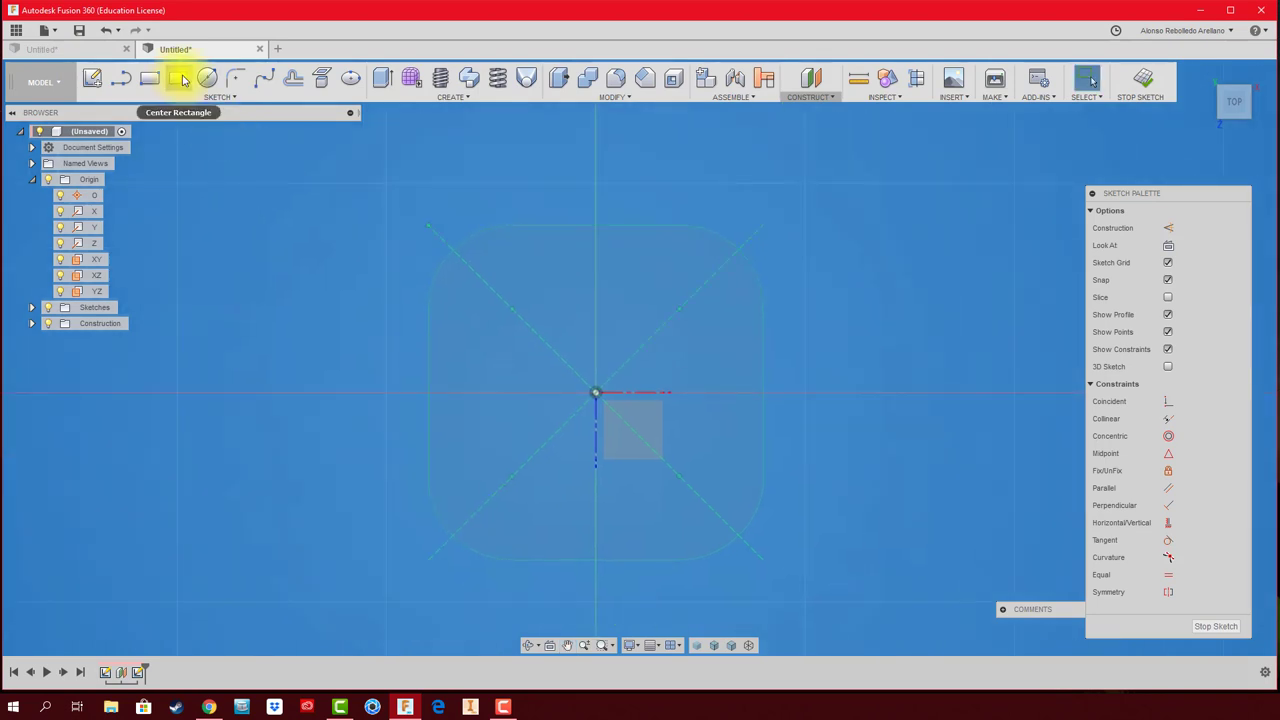
click(207, 77)
click(596, 393)
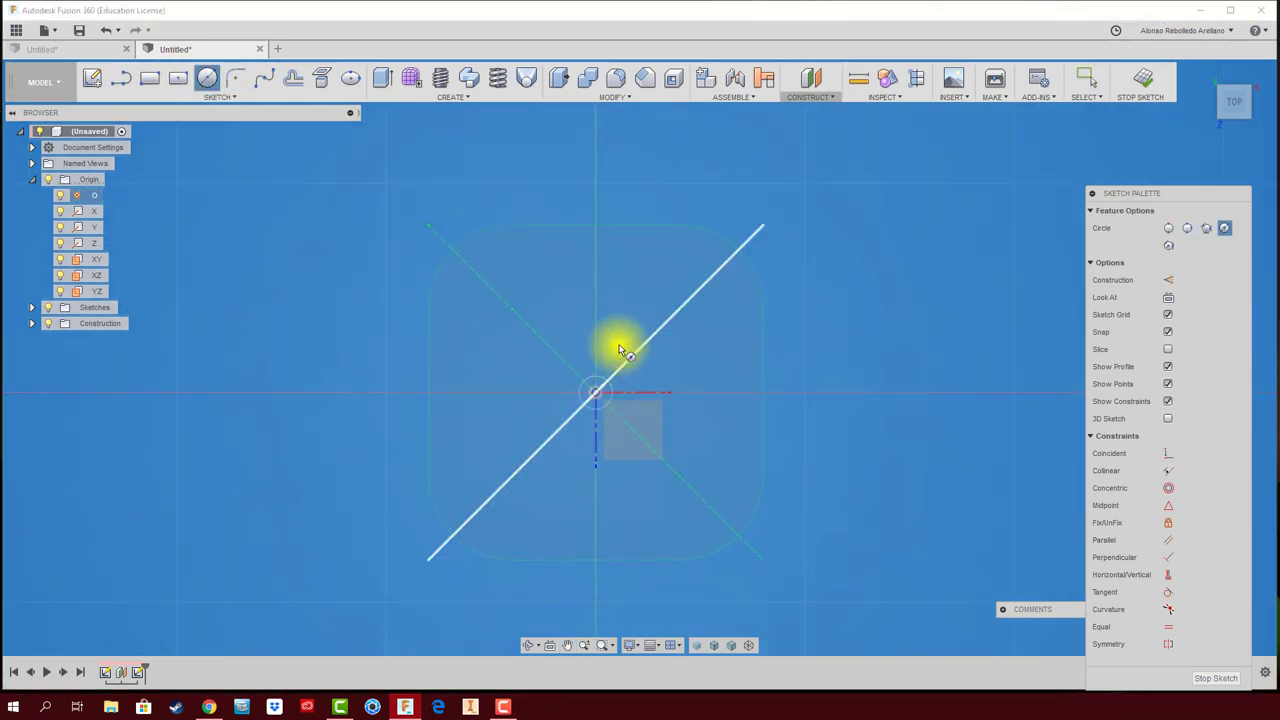
text(50)
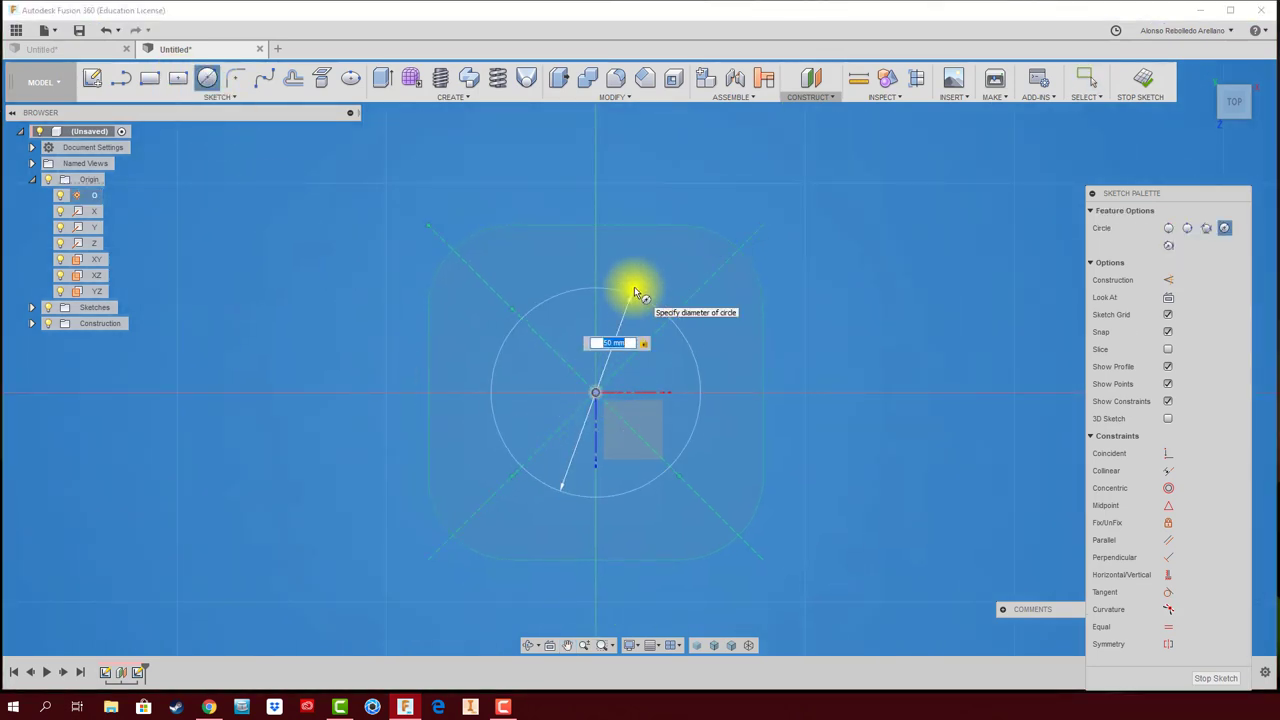
key(Return)
key(Escape)
click(1140, 79)
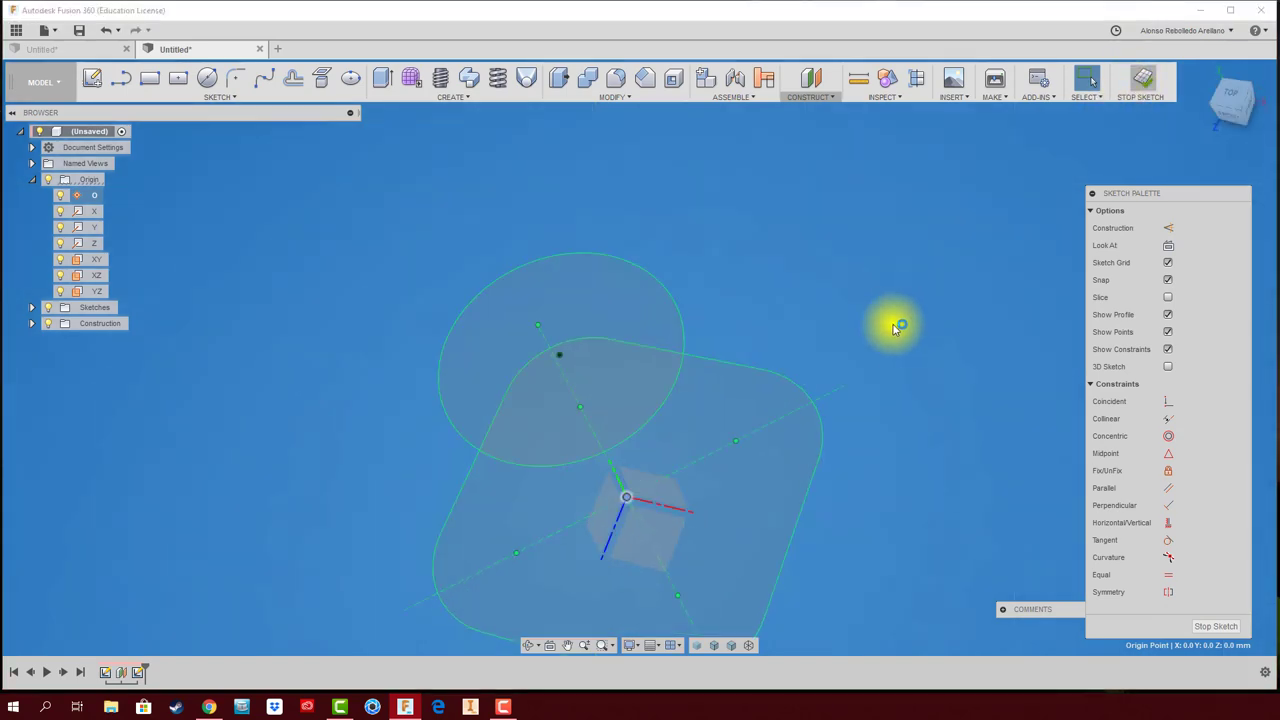
middle_drag(357, 366, 391, 354)
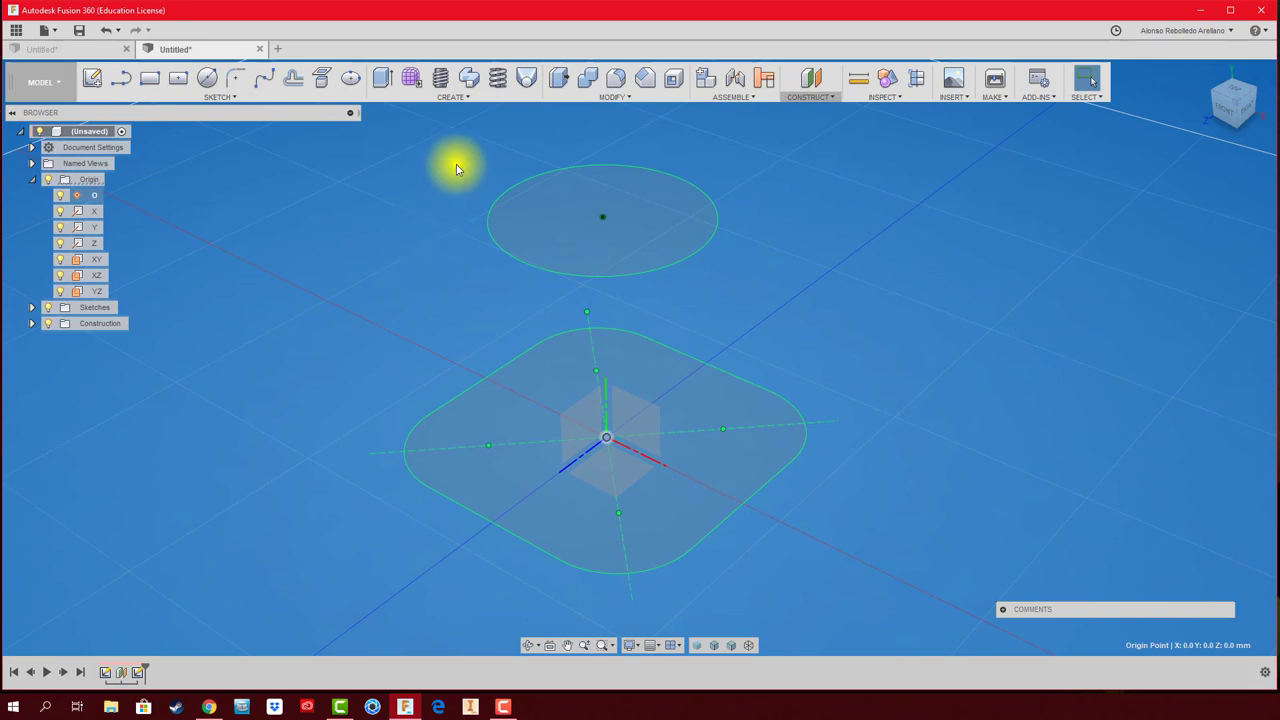
Start a loft from the rounded square to the circle, then cancel it.
click(461, 99)
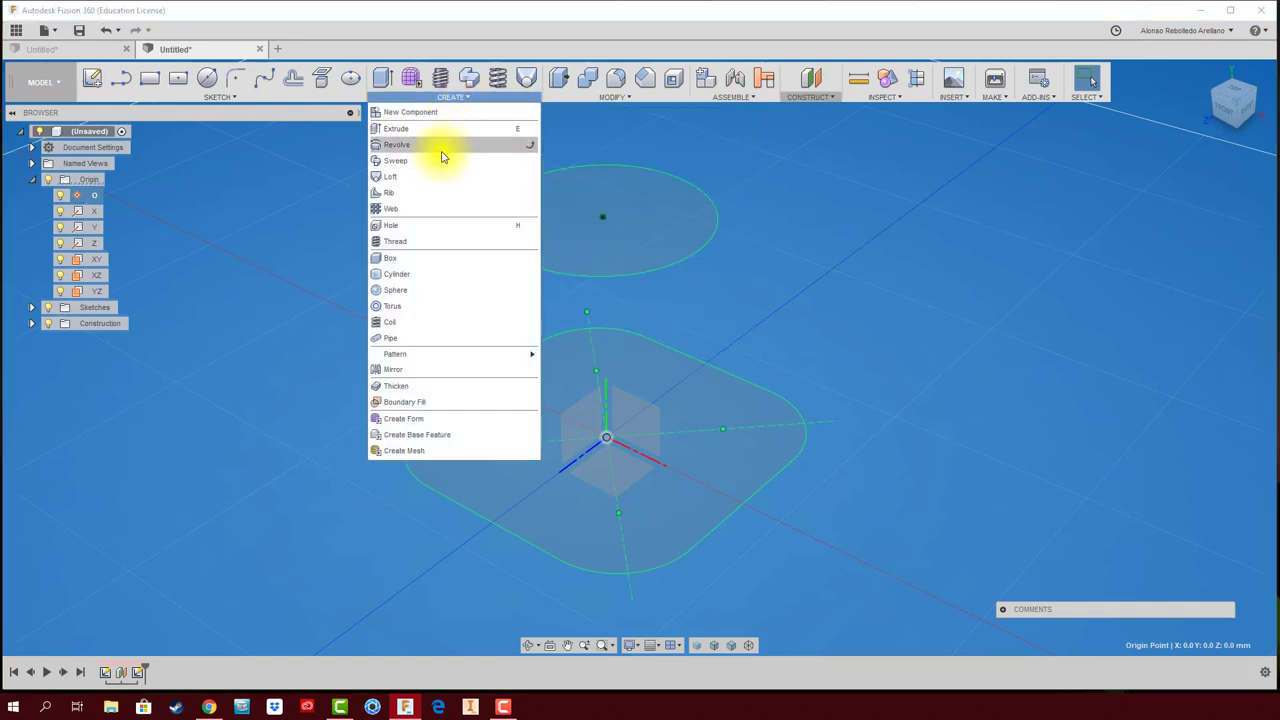
click(528, 80)
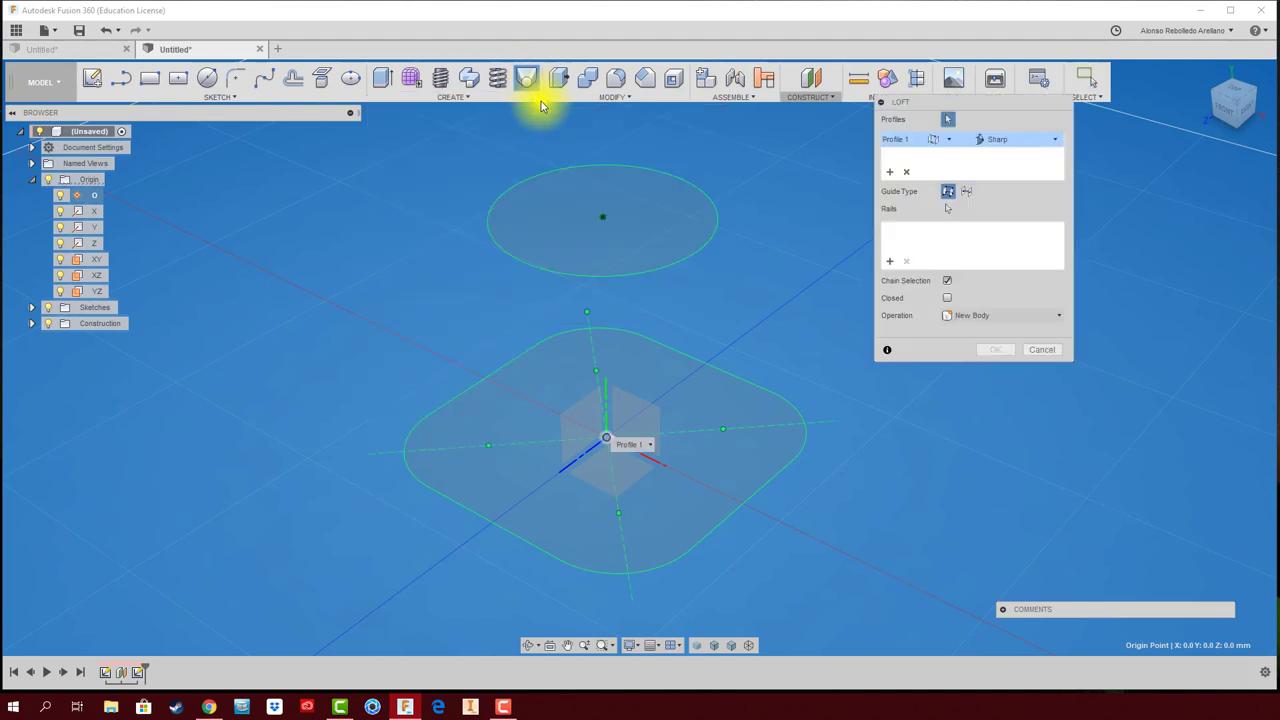
click(737, 377)
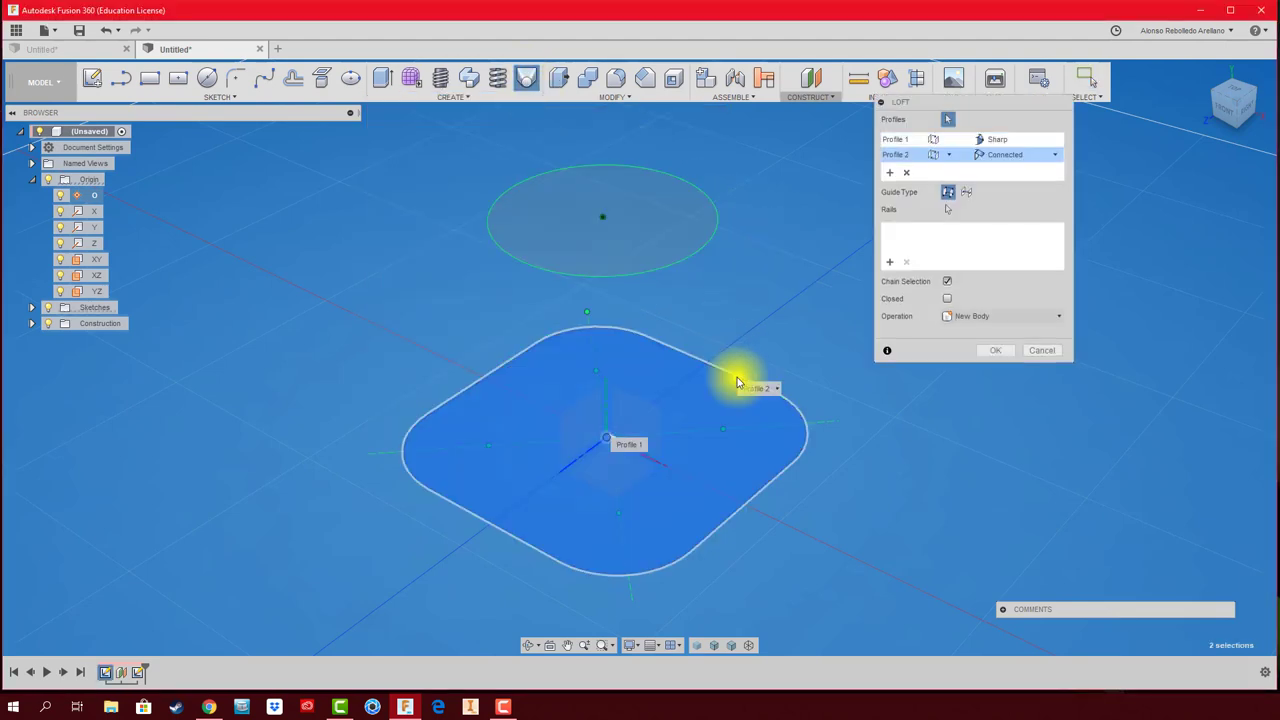
click(688, 258)
click(1048, 365)
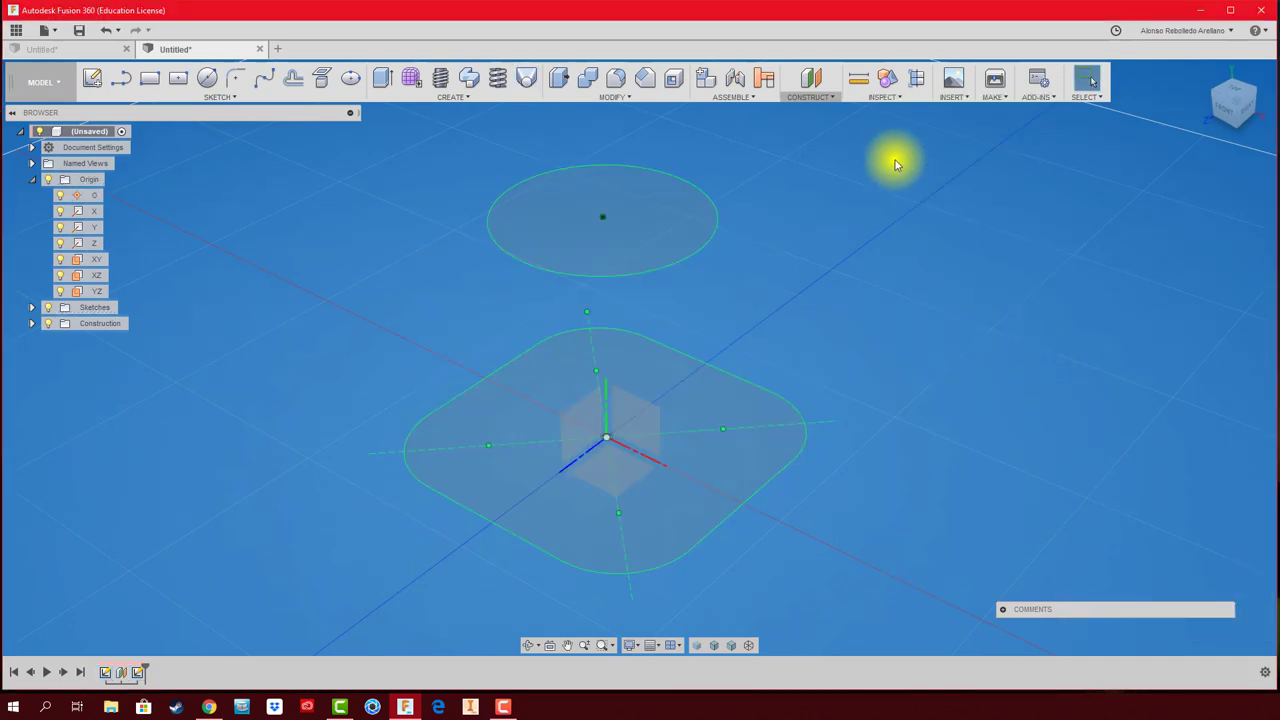
Loft the rounded square to the circle, dragging the seam point round to twist the solid.
click(526, 78)
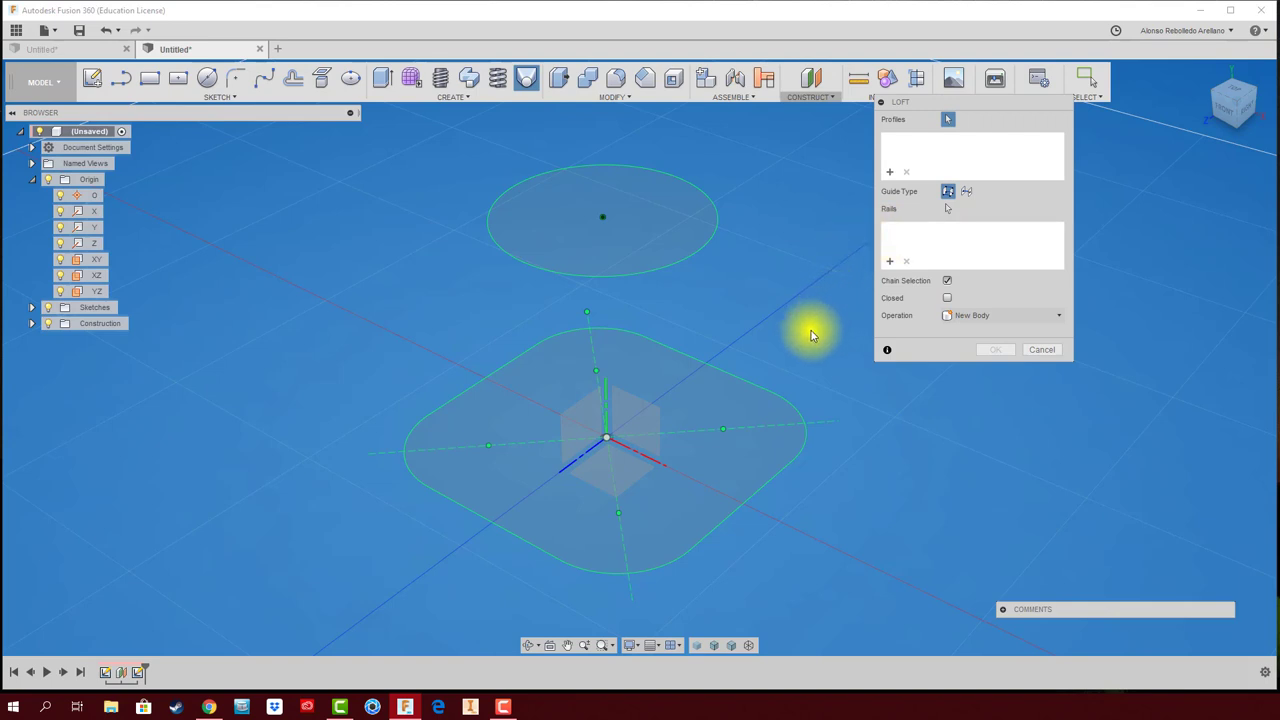
click(765, 382)
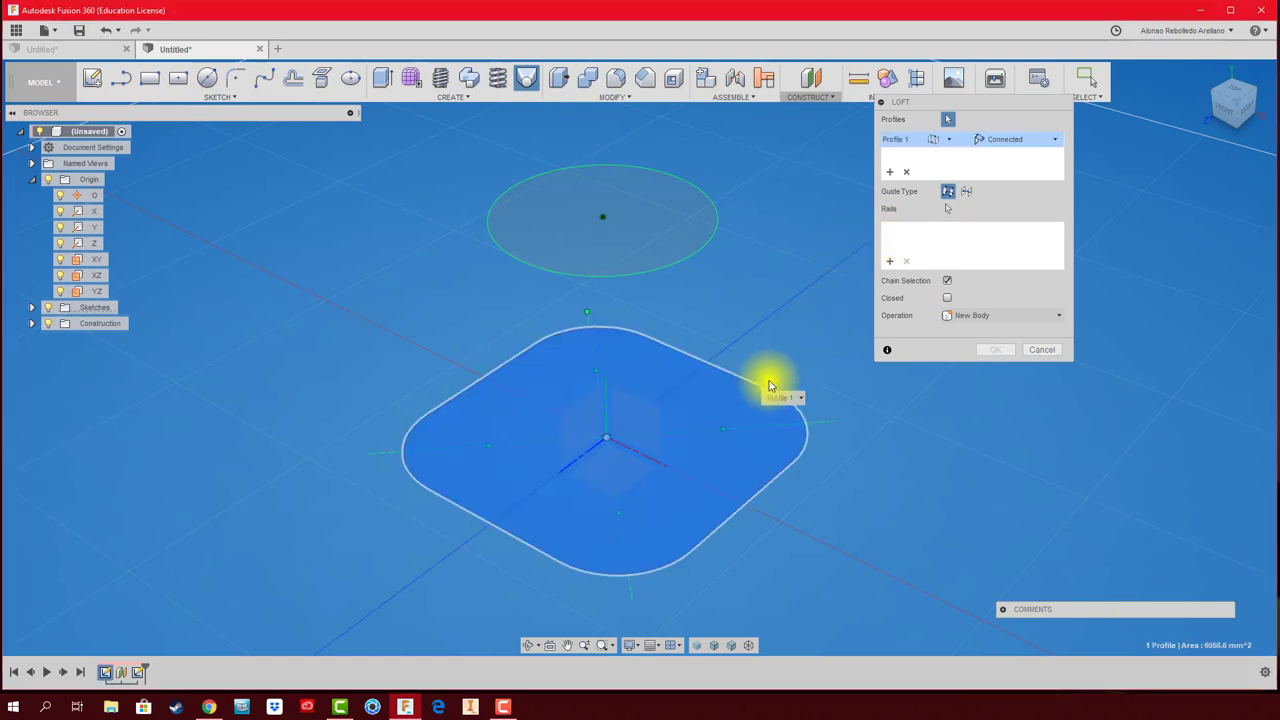
click(690, 258)
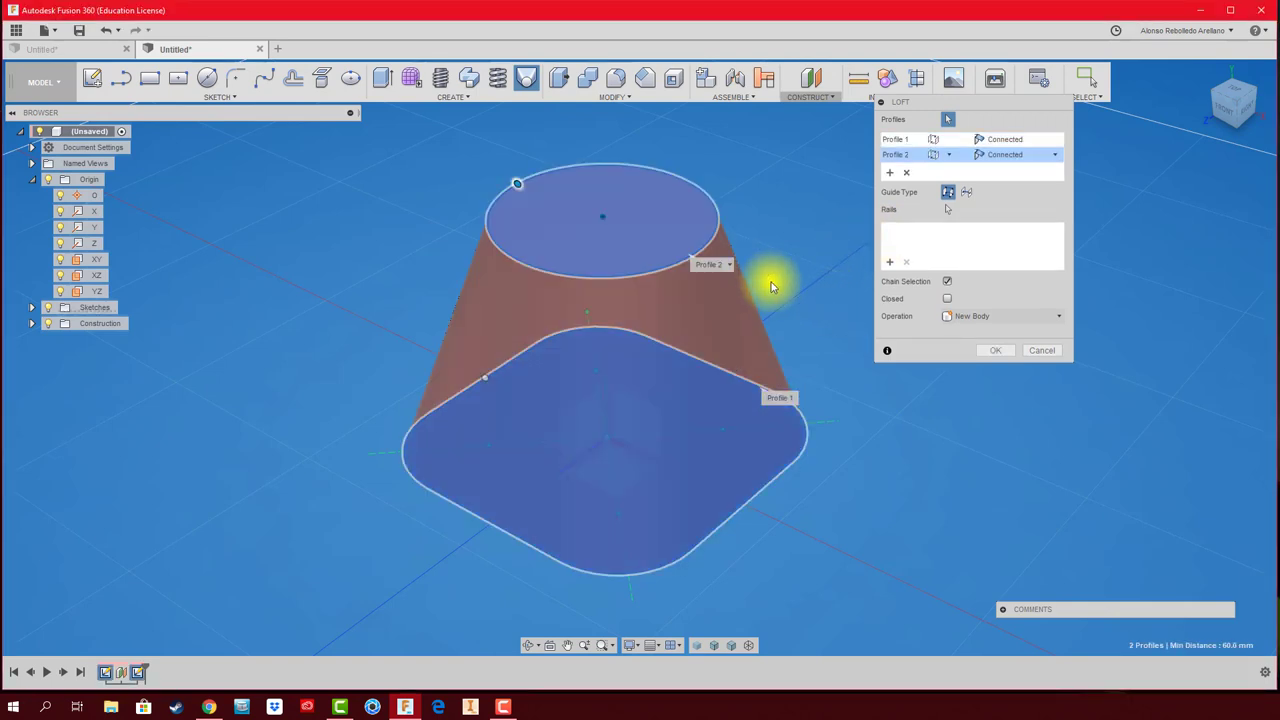
shift+middle_drag(748, 229, 751, 229)
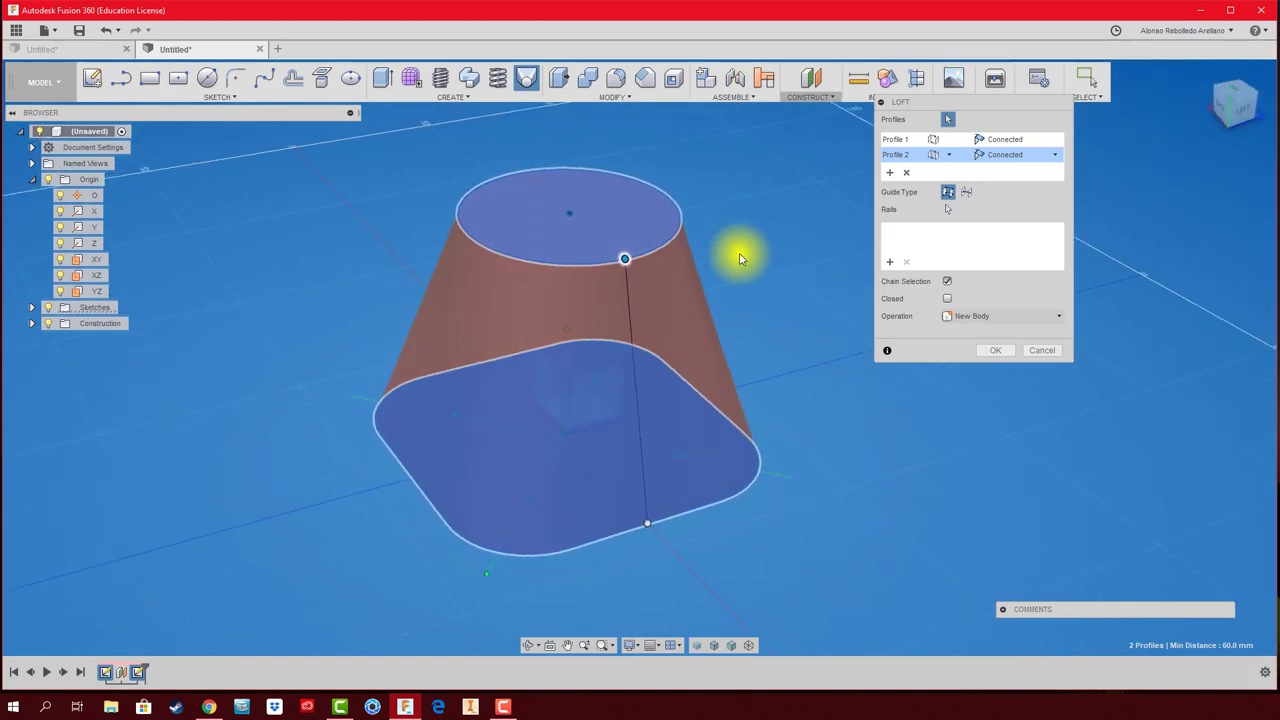
drag(623, 259, 504, 262)
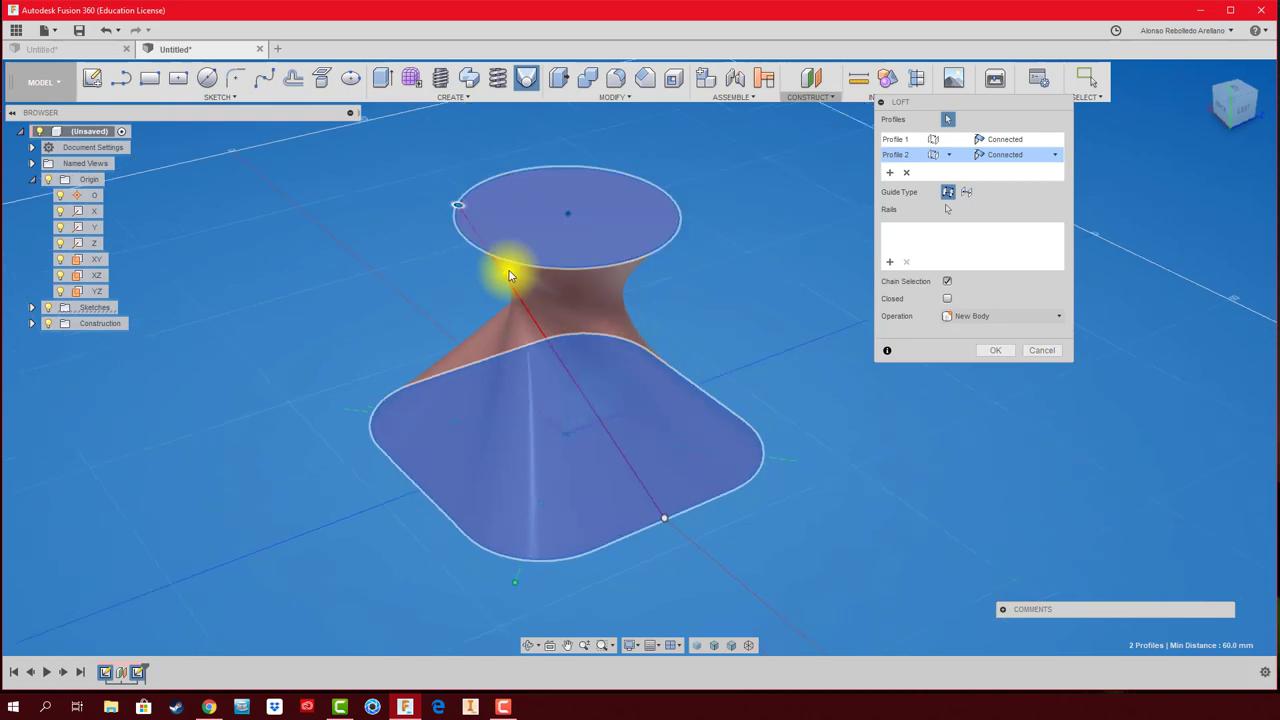
drag(504, 262, 568, 300)
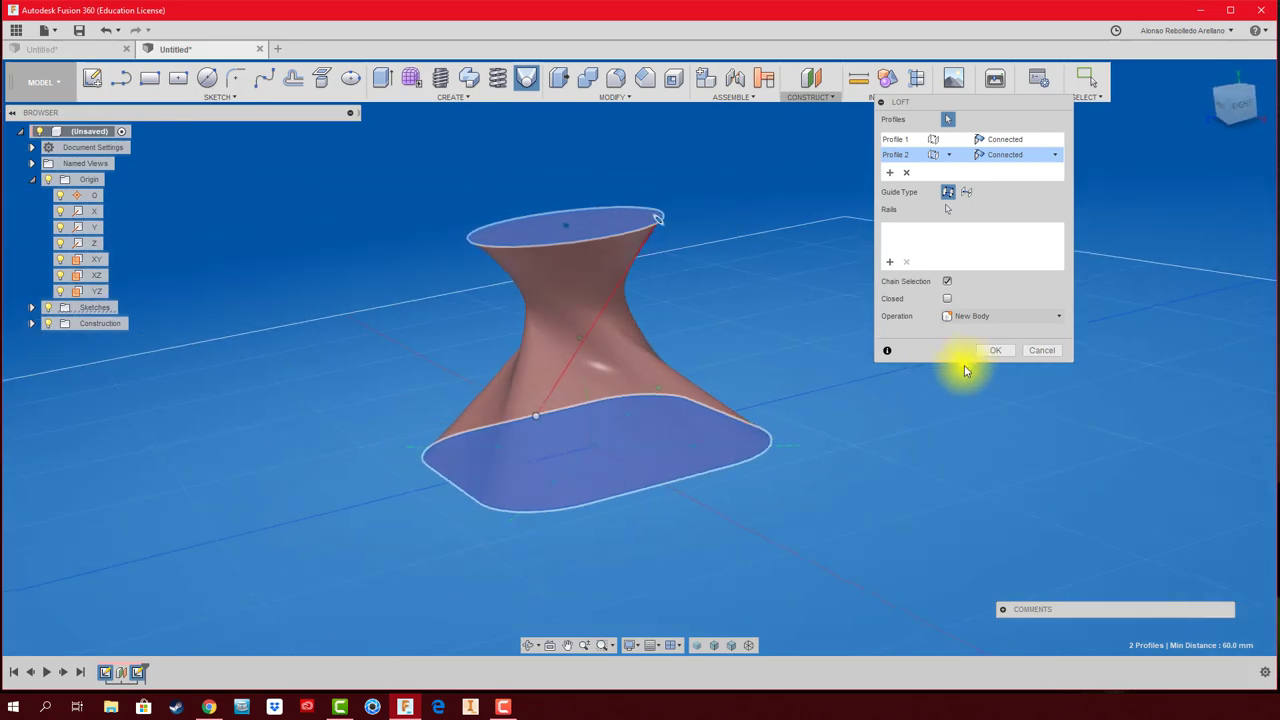
click(996, 352)
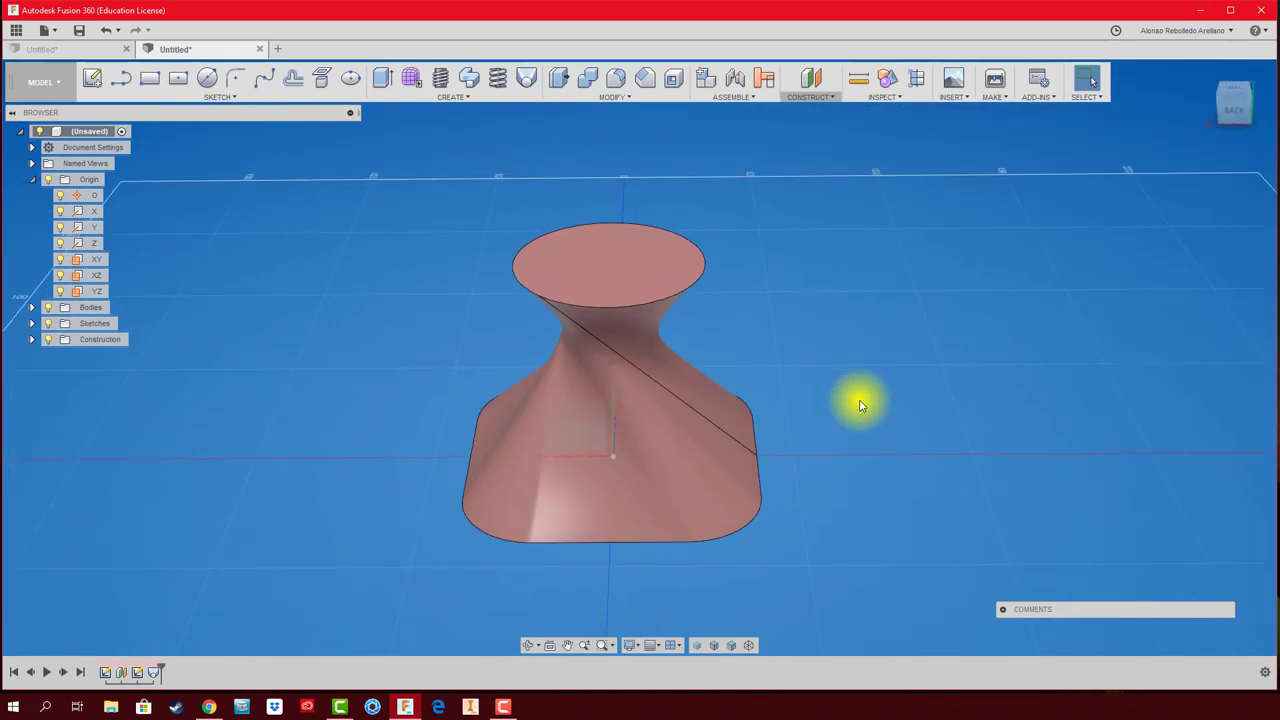
Undo the twisted loft and re-loft with Profile 1 set to Direction, takeoff angle -72.7 deg.
key(ctrl+z)
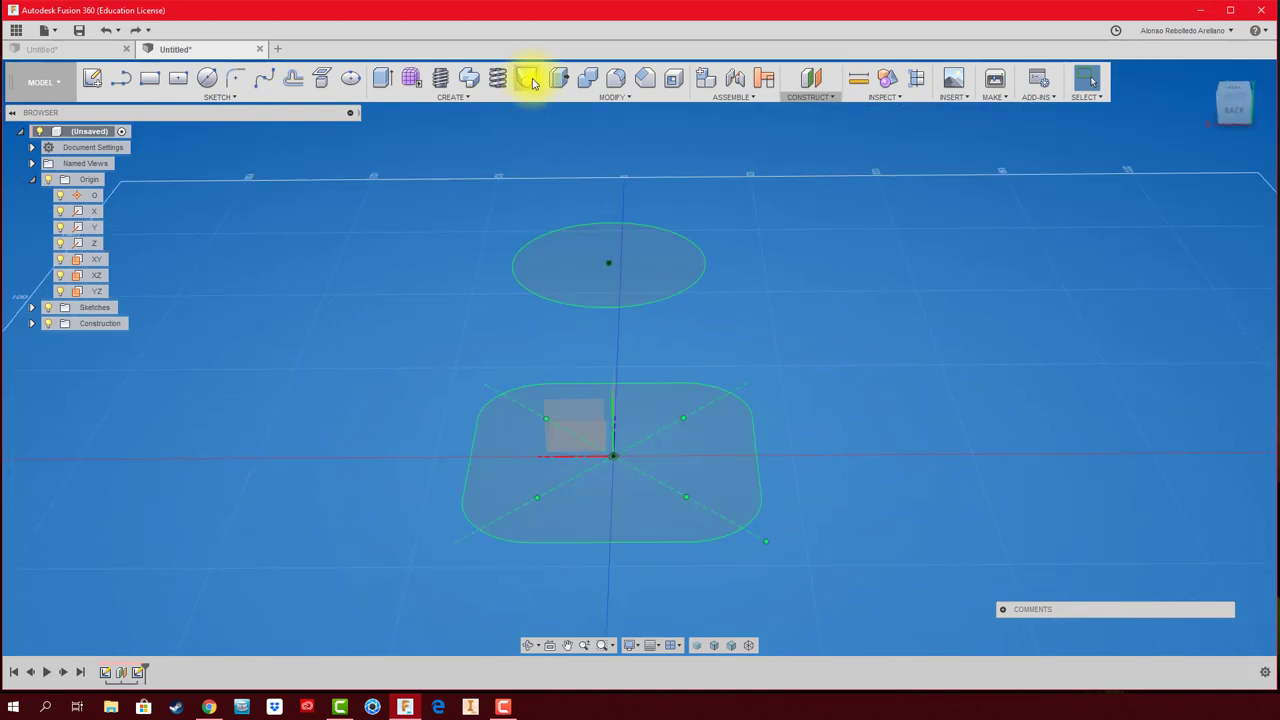
click(528, 80)
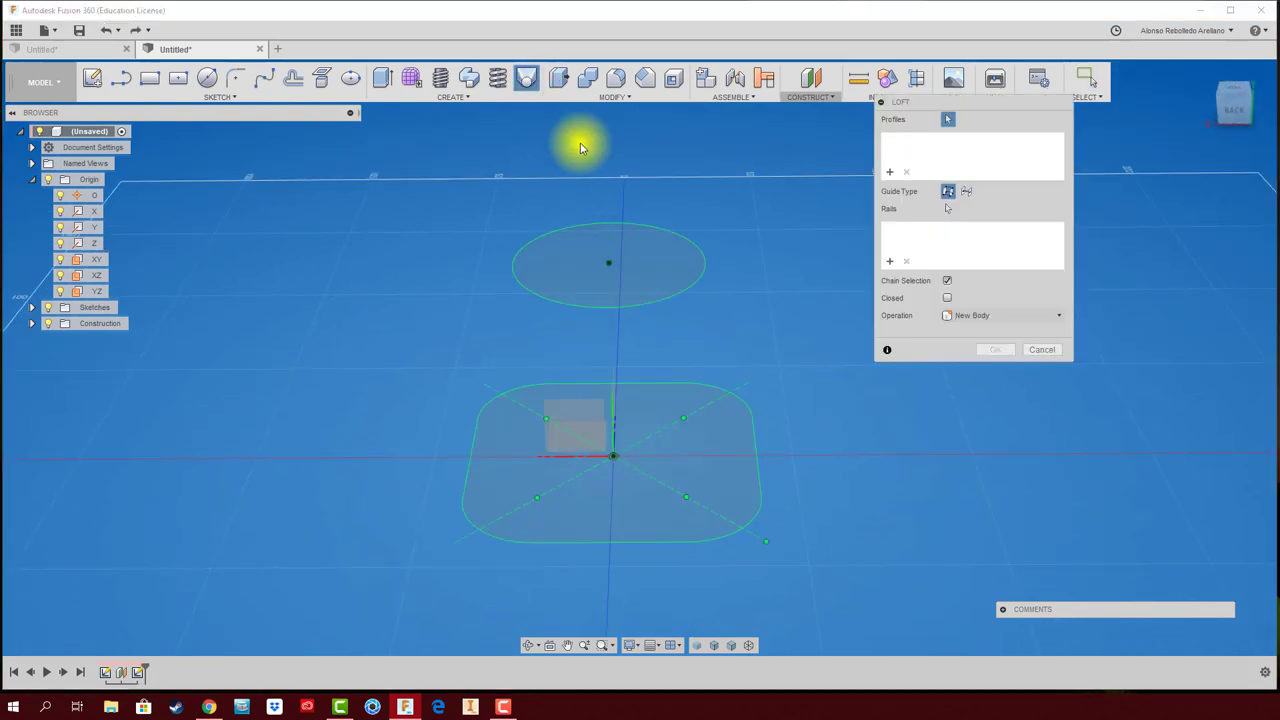
click(742, 407)
click(688, 289)
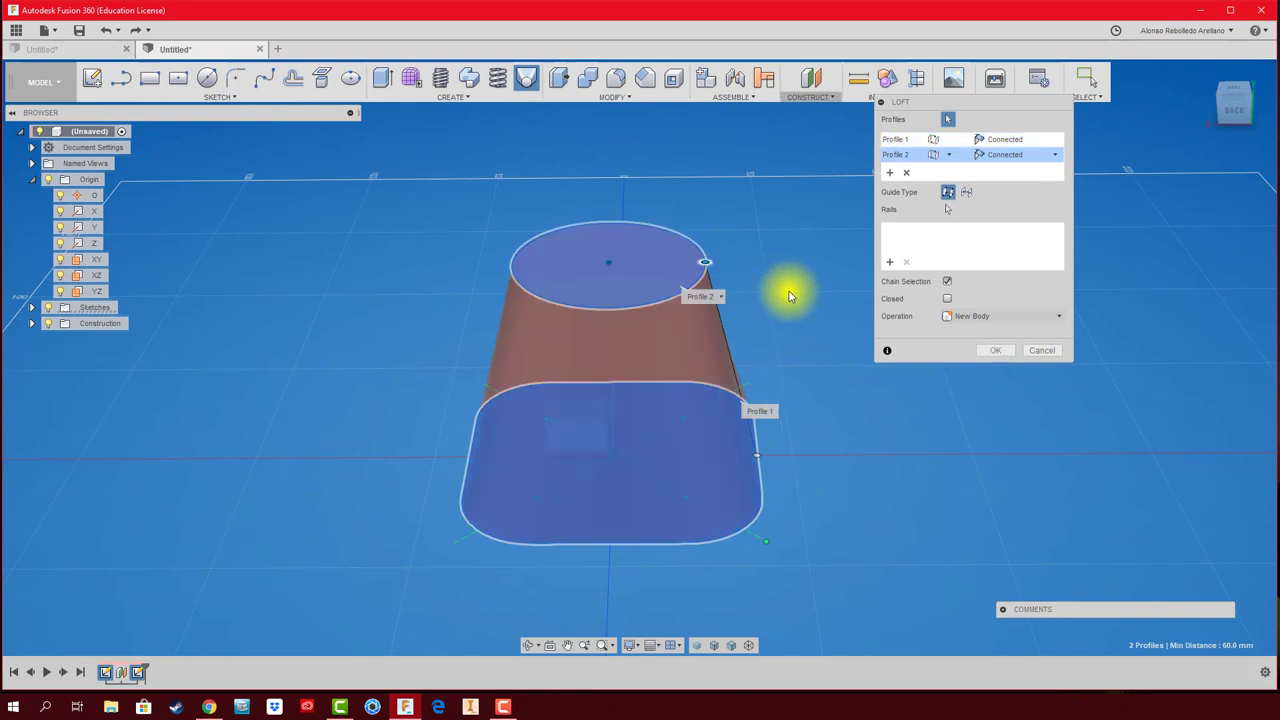
click(1052, 140)
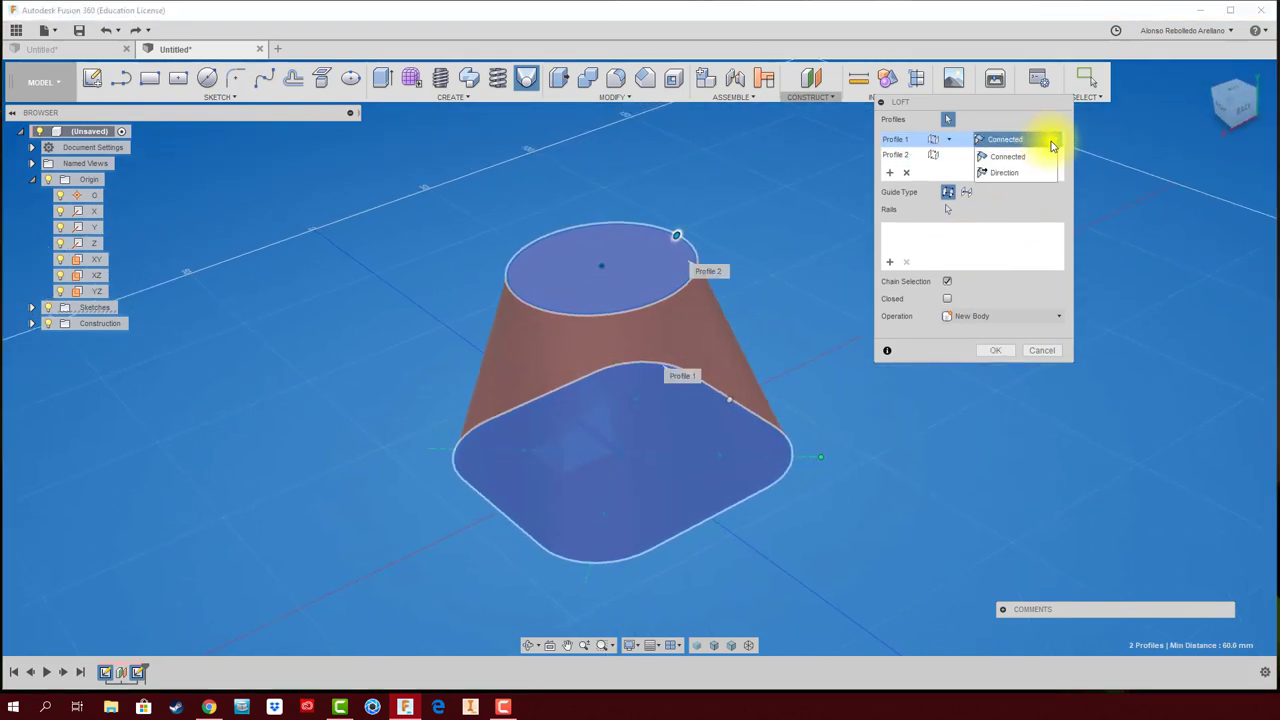
click(1010, 175)
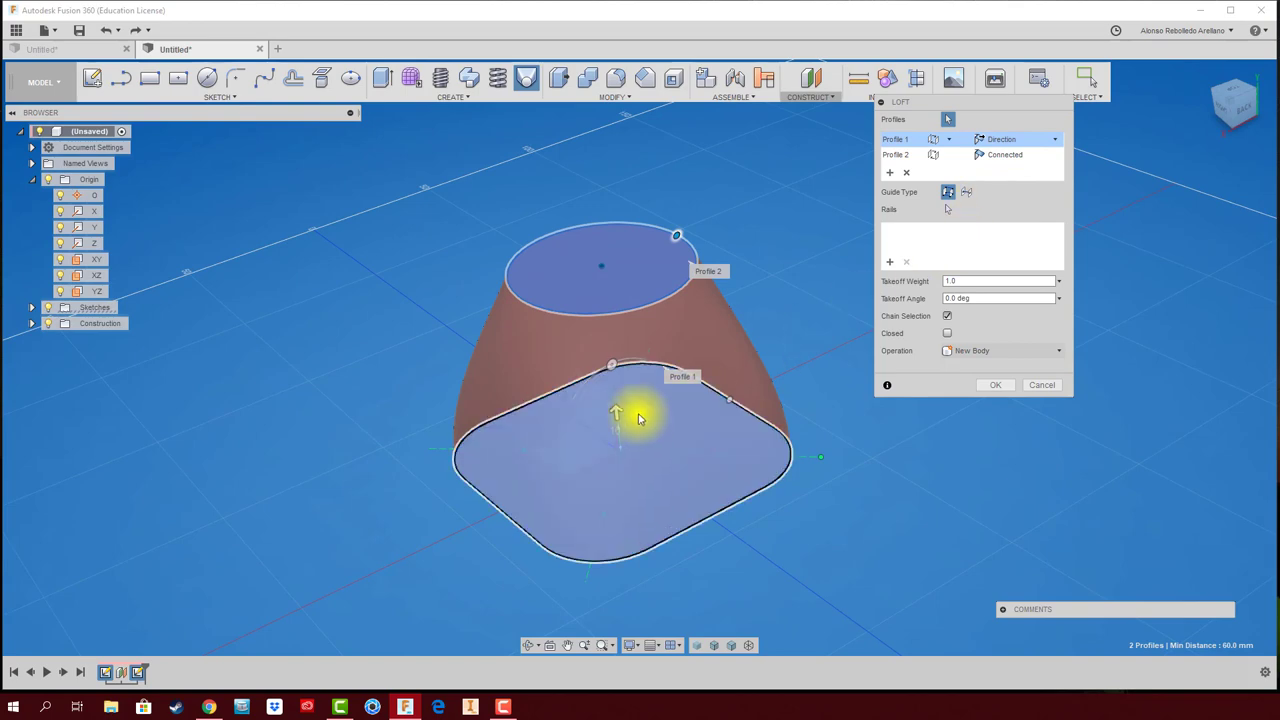
drag(642, 355, 696, 357)
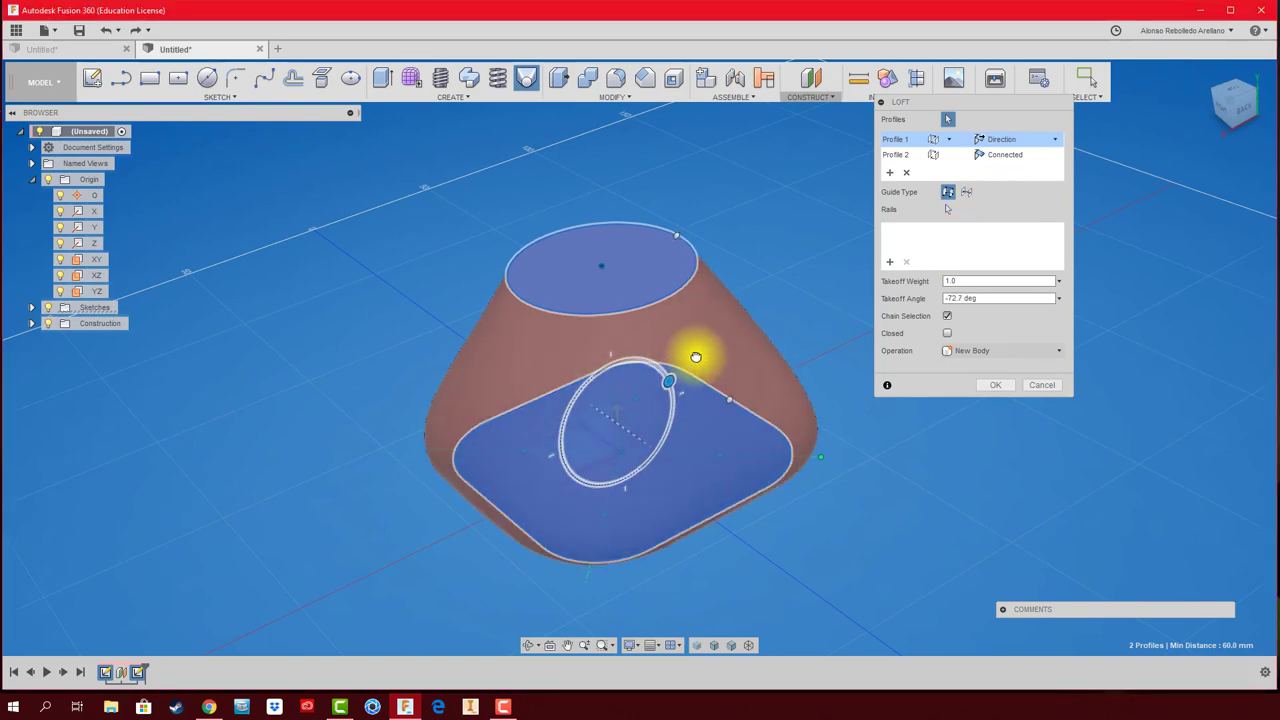
drag(615, 404, 612, 376)
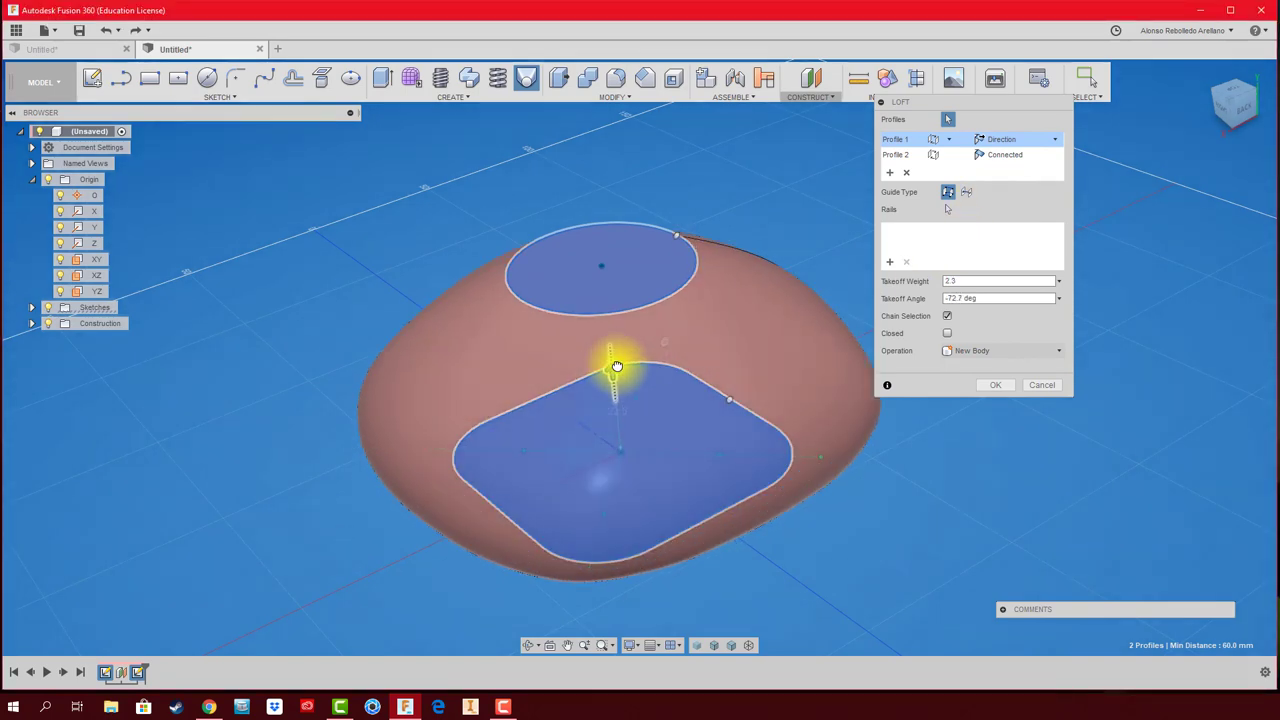
shift+middle_drag(612, 376, 628, 374)
drag(625, 372, 628, 398)
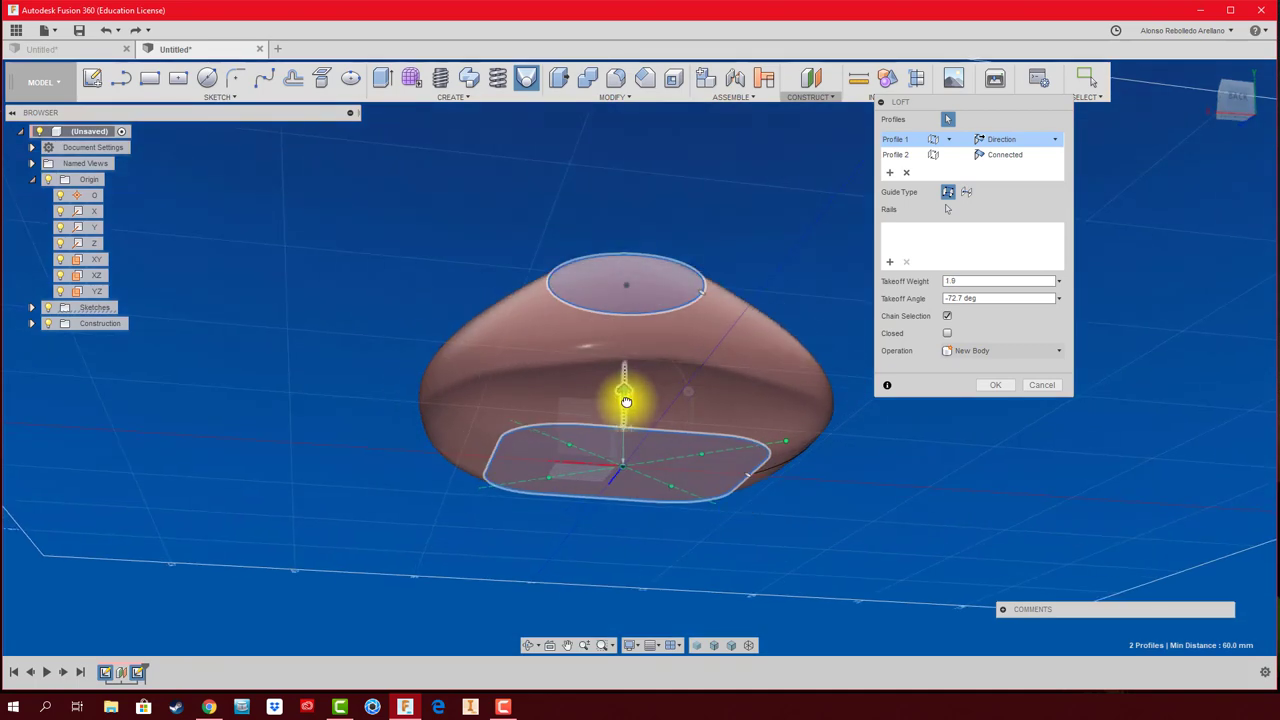
mouse_move(628, 398)
shift+middle_down()
mouse_move(834, 443)
mouse_move(994, 163)
shift+middle_up()
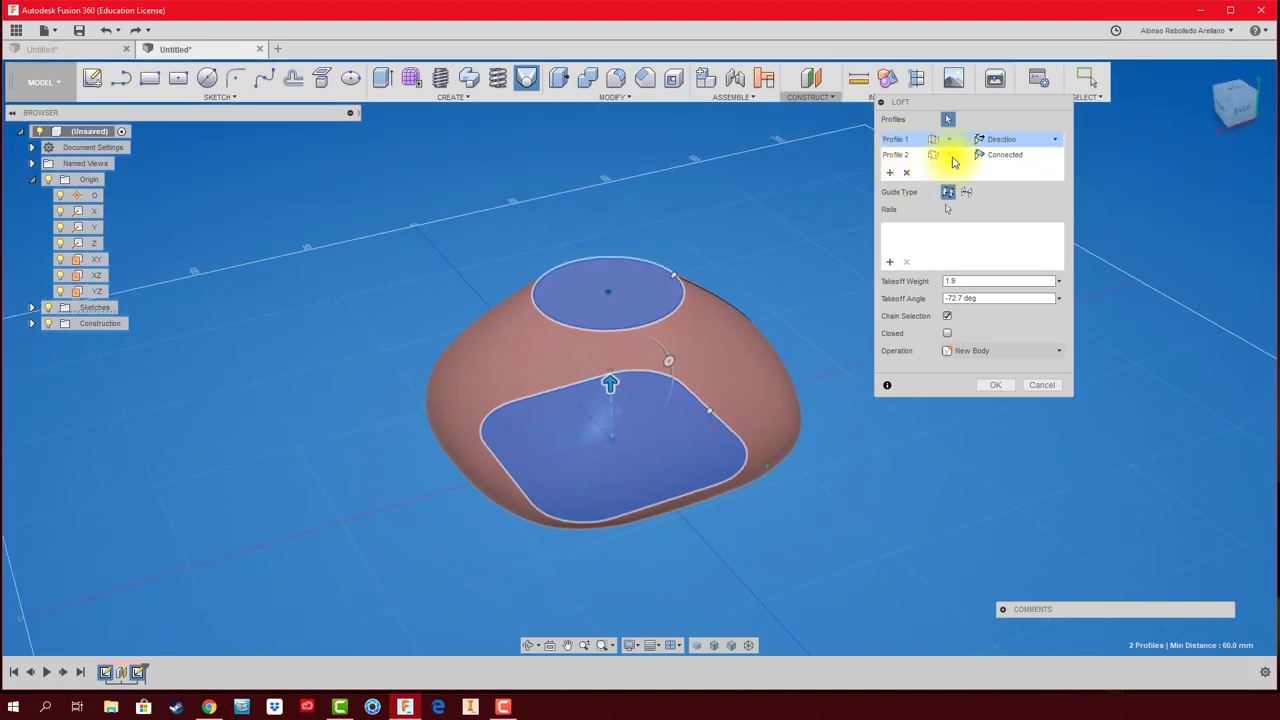
Set Profile 2 to Direction, tune its takeoff weight, and create the flared solid.
click(998, 156)
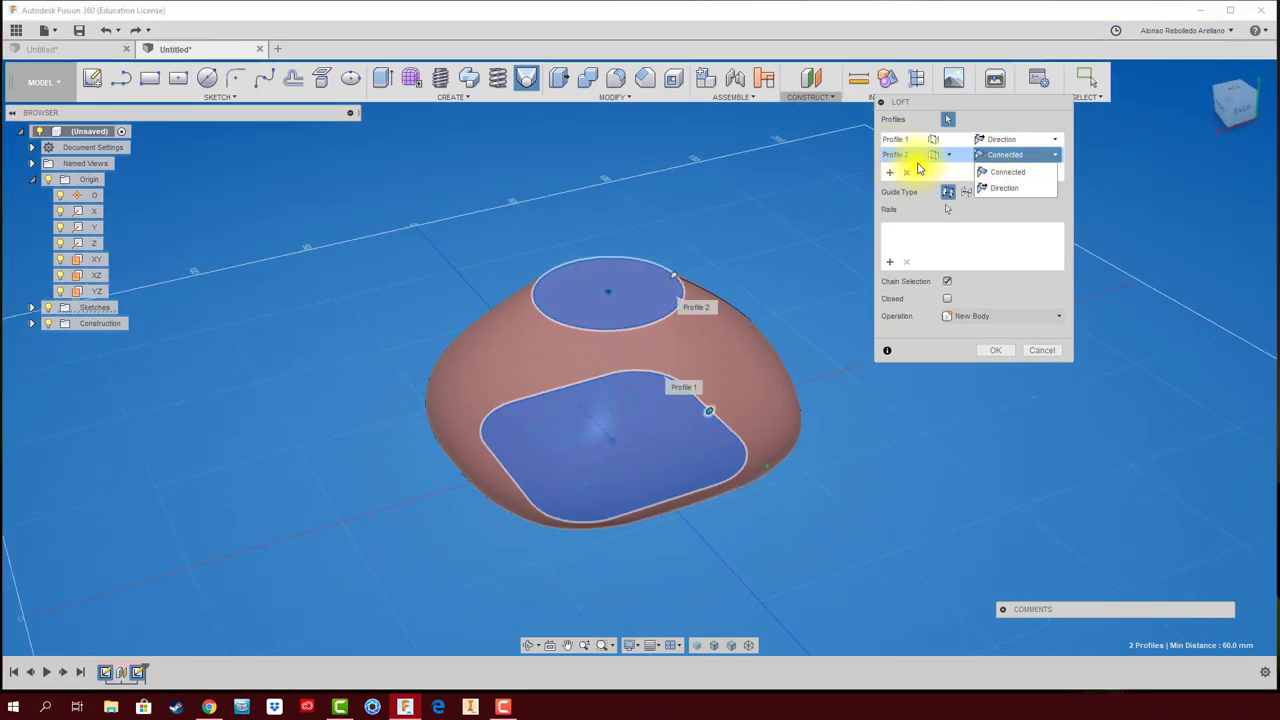
click(1005, 193)
drag(605, 251, 605, 204)
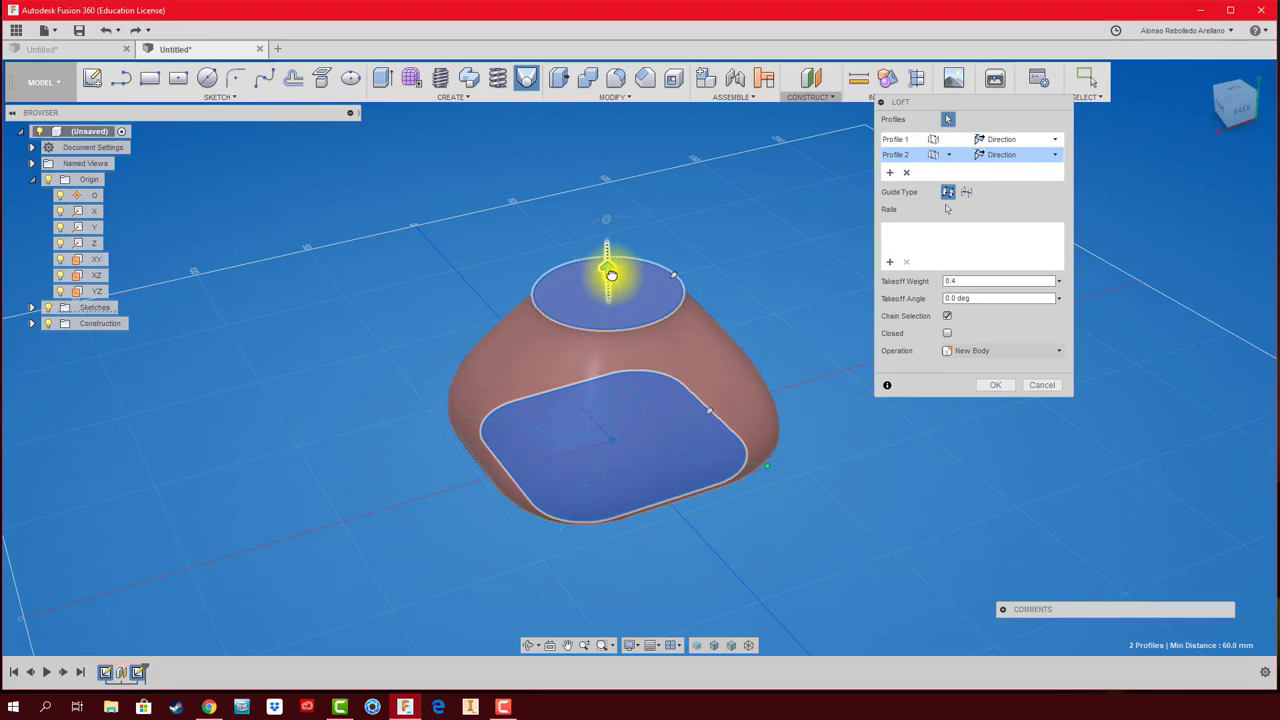
mouse_move(605, 204)
shift+middle_down()
mouse_move(680, 343)
mouse_move(648, 324)
shift+middle_up()
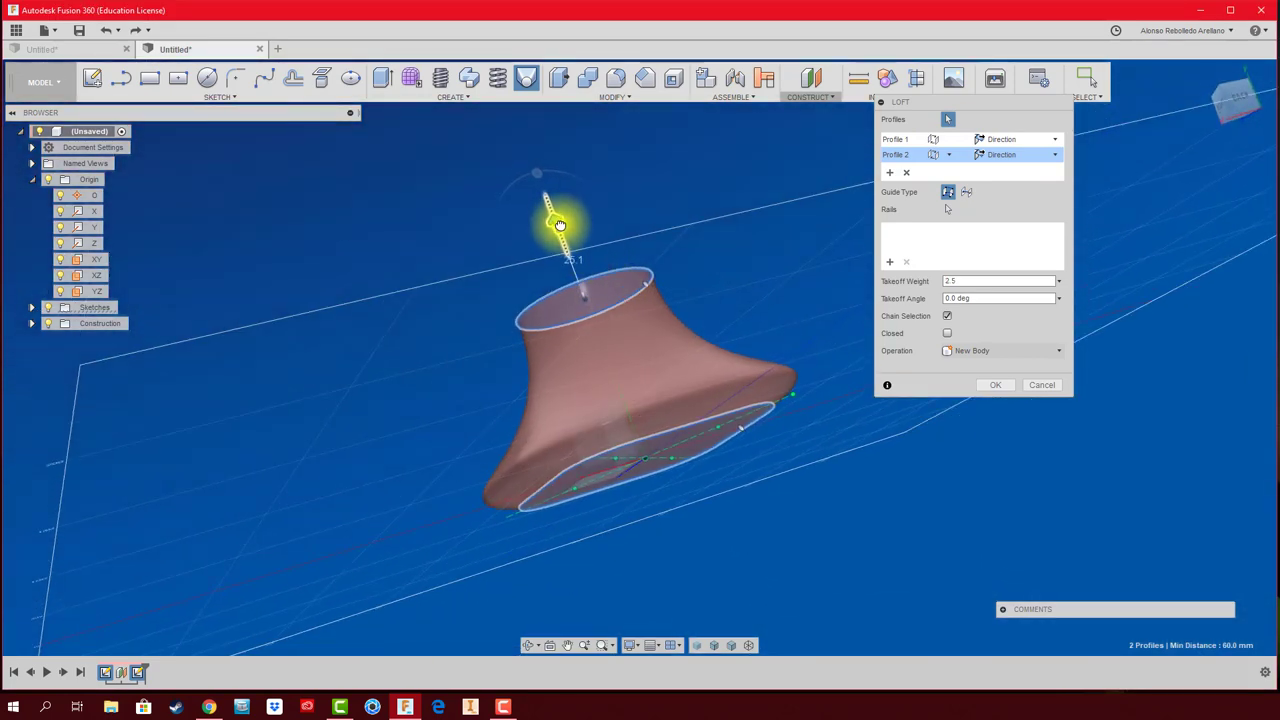
drag(551, 201, 593, 254)
click(990, 386)
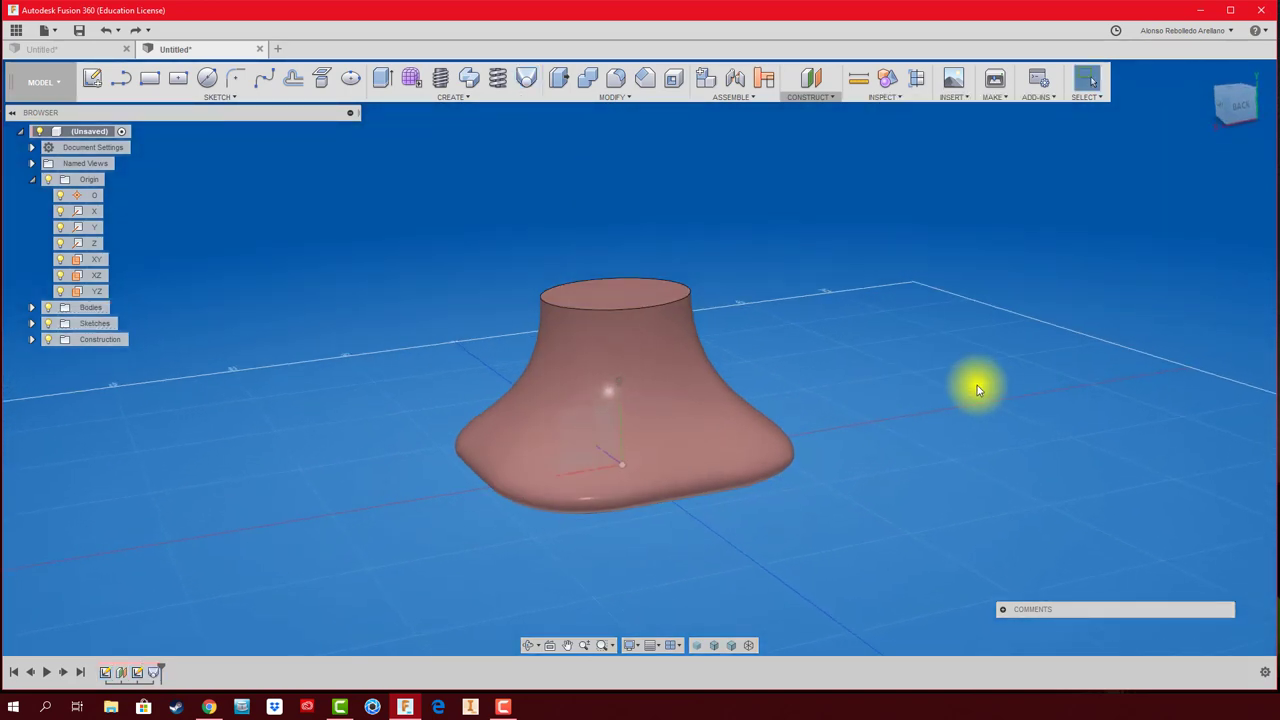
mouse_move(971, 380)
shift+middle_down()
mouse_move(960, 237)
mouse_move(891, 114)
mouse_move(805, 322)
shift+middle_up()
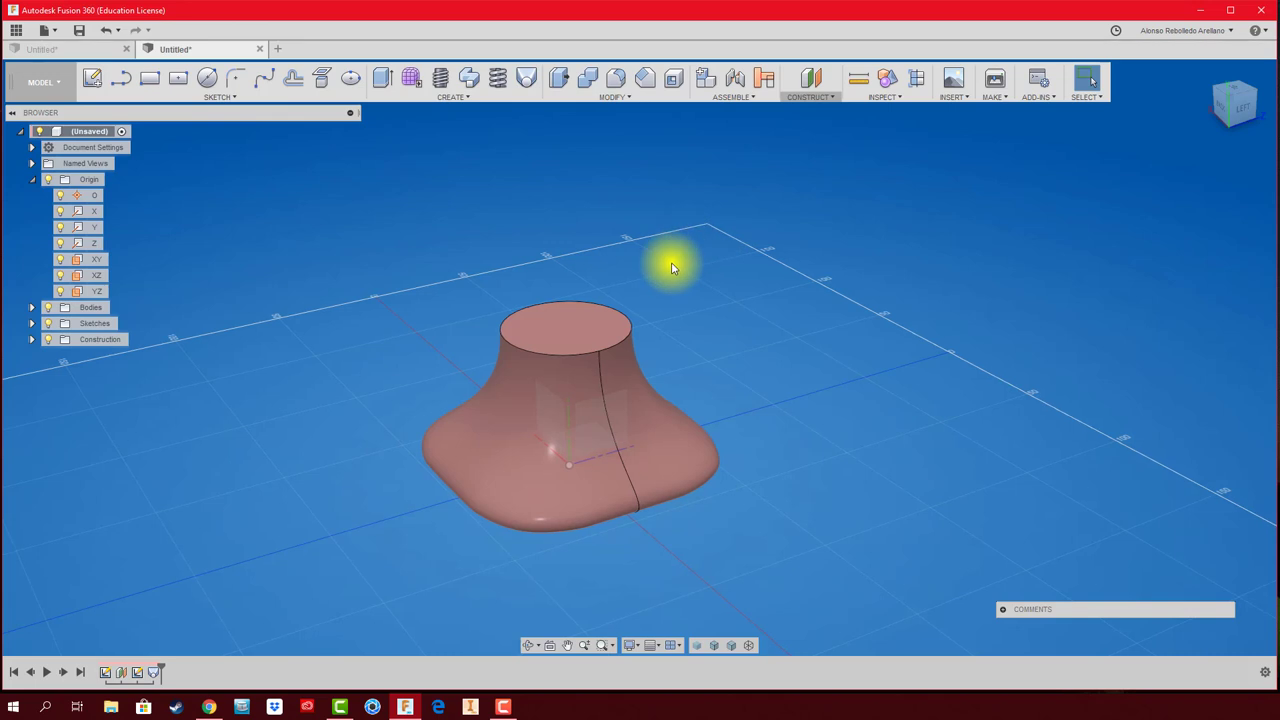
Open a new Untitled design tab.
click(279, 53)
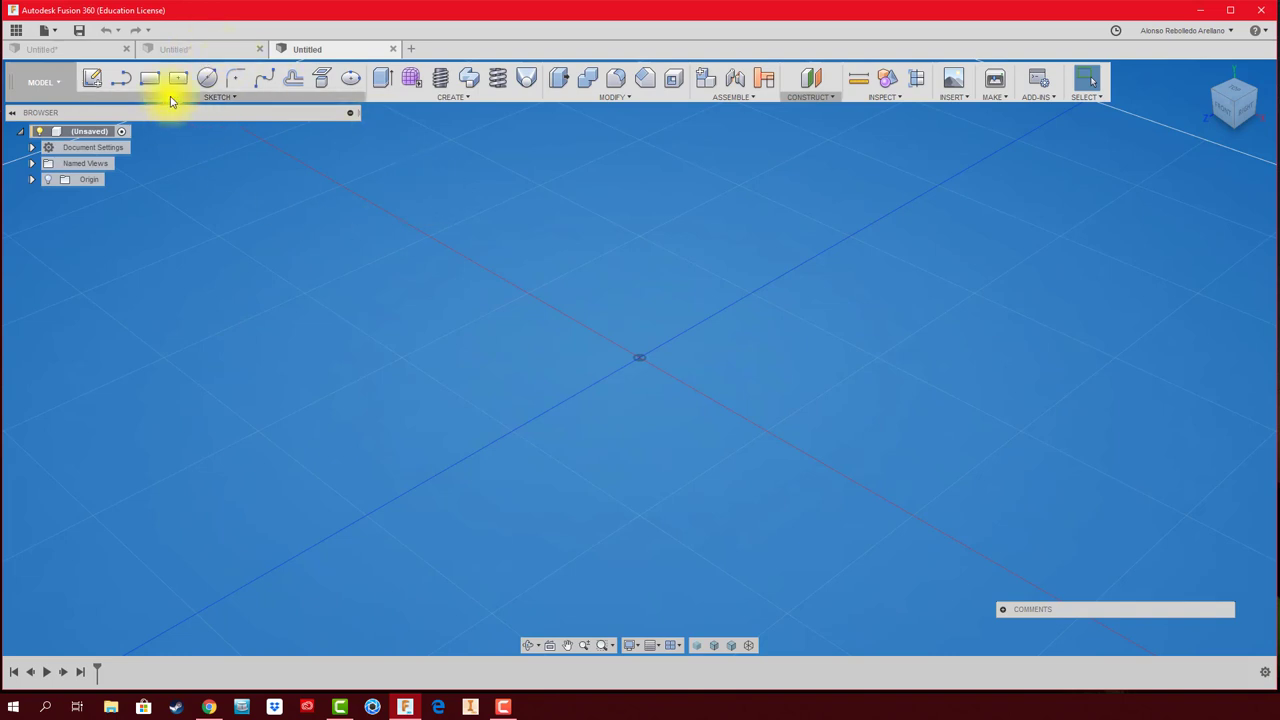
Sketch a circle centred on the origin on the ground plane.
click(103, 82)
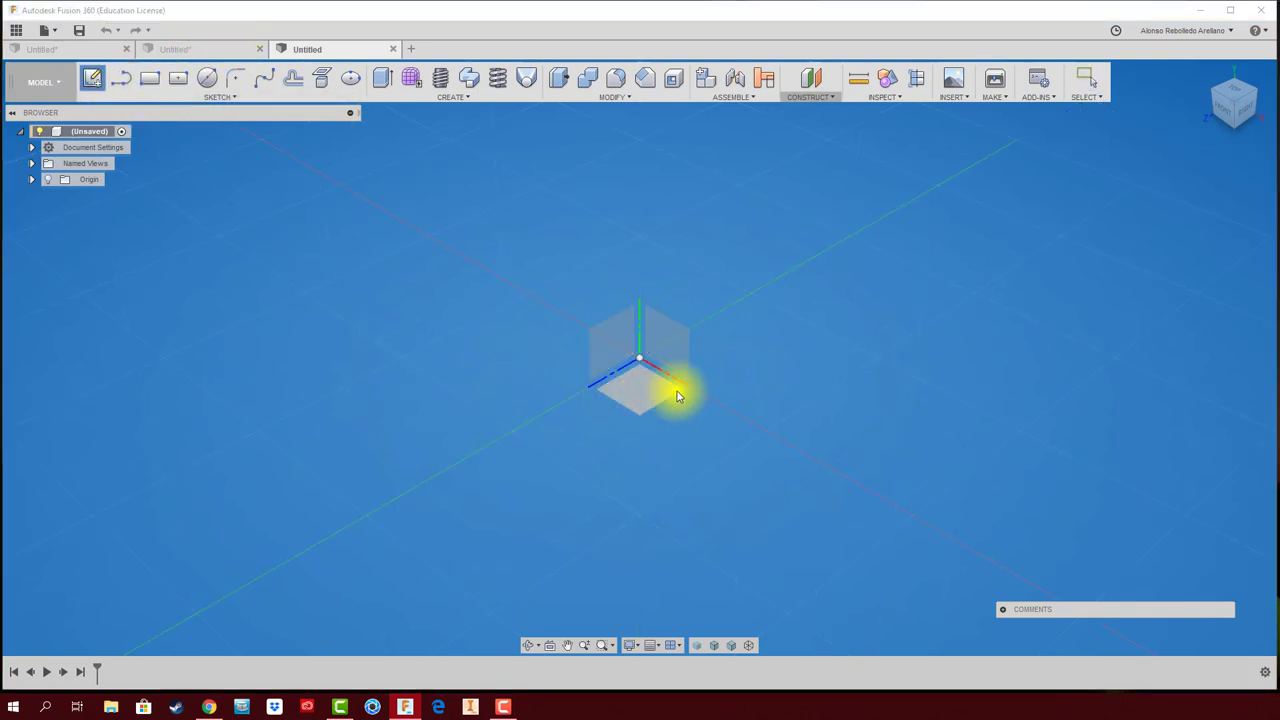
click(677, 391)
click(210, 80)
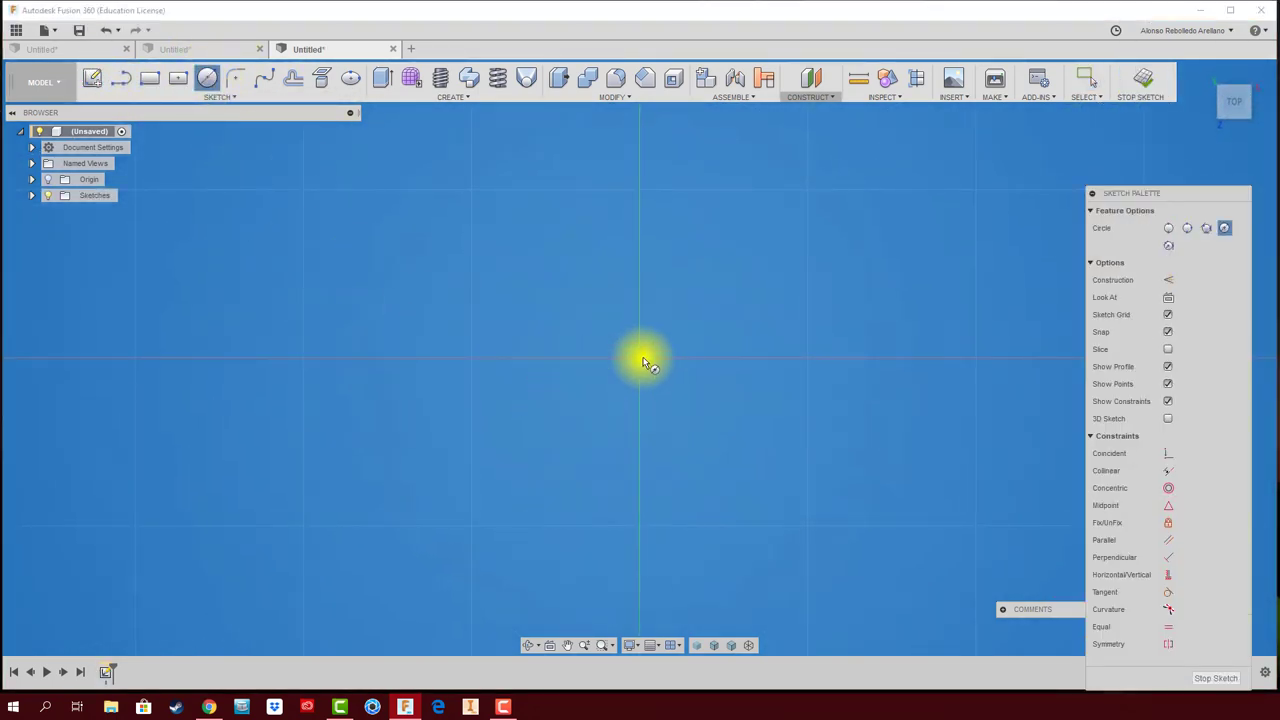
click(640, 251)
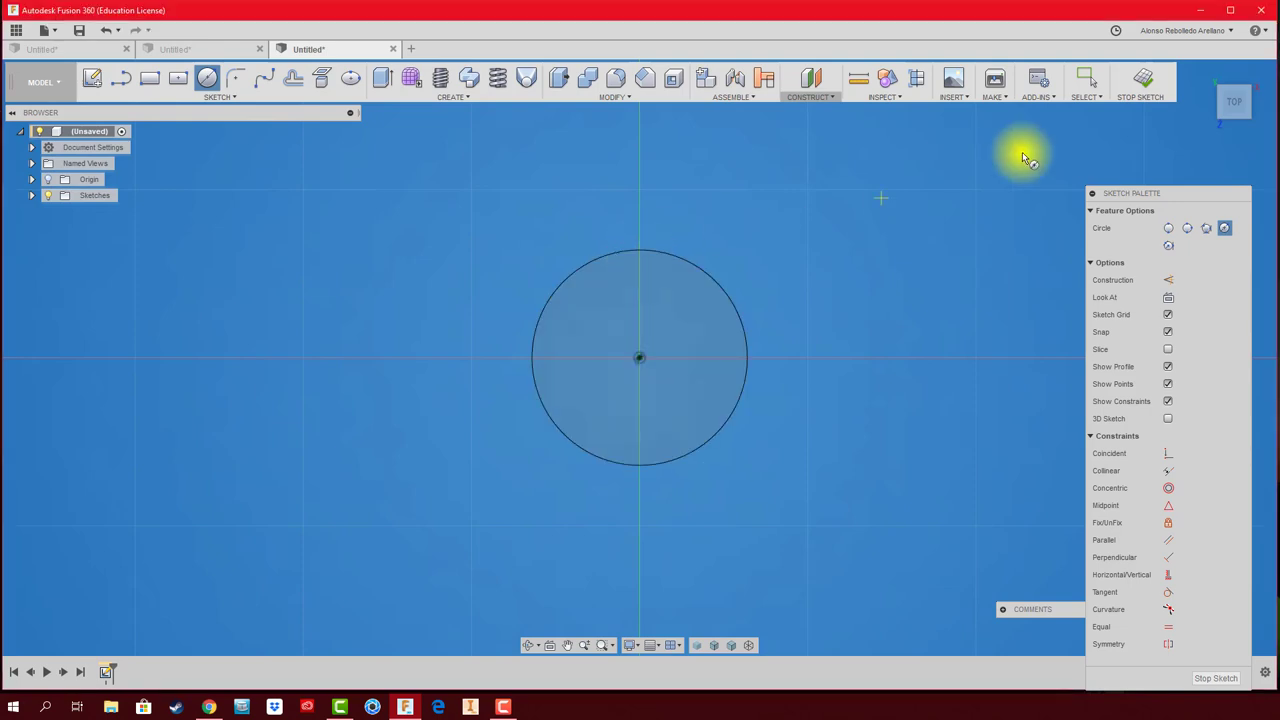
click(1153, 82)
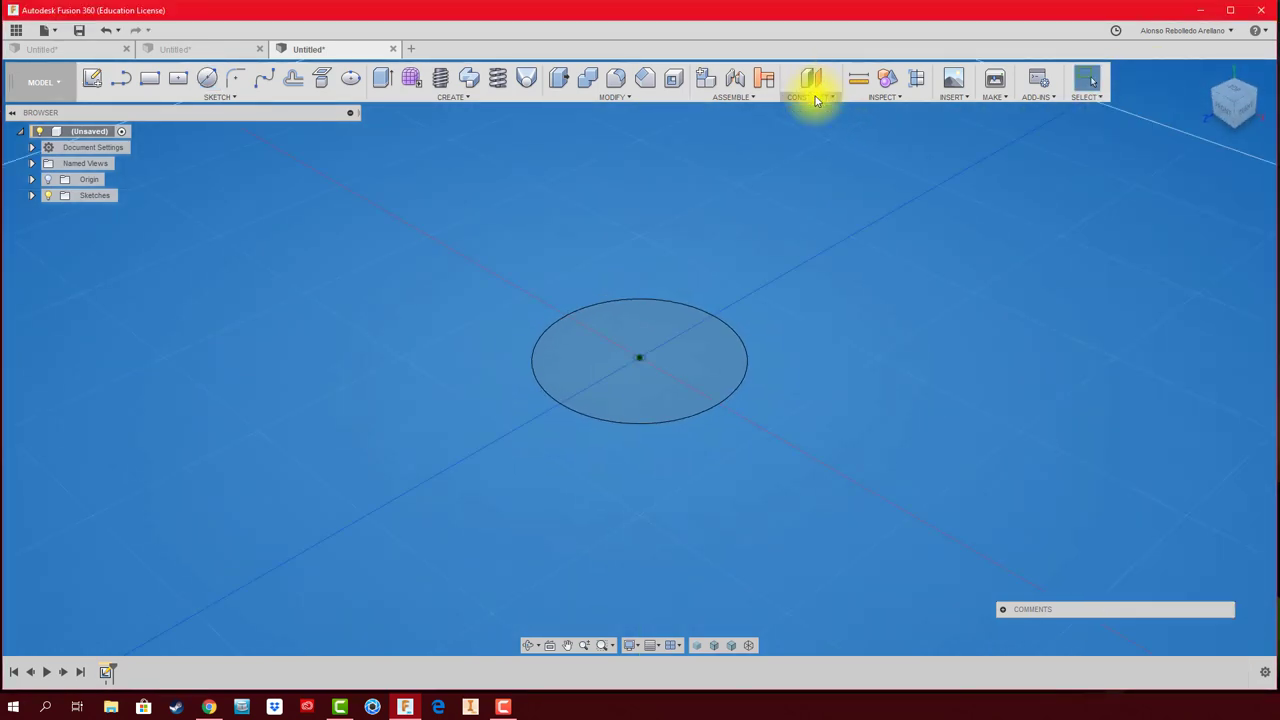
Add an offset plane 50.4 mm above the XZ plane.
click(815, 100)
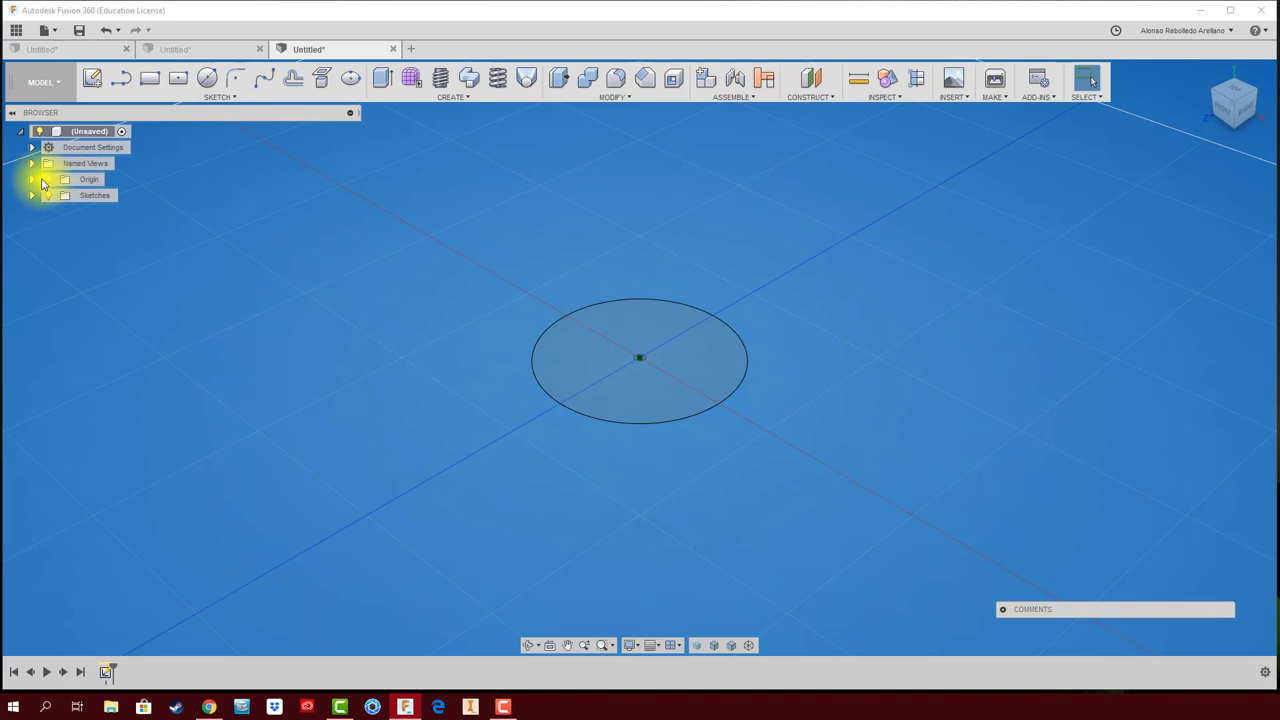
click(46, 180)
click(800, 88)
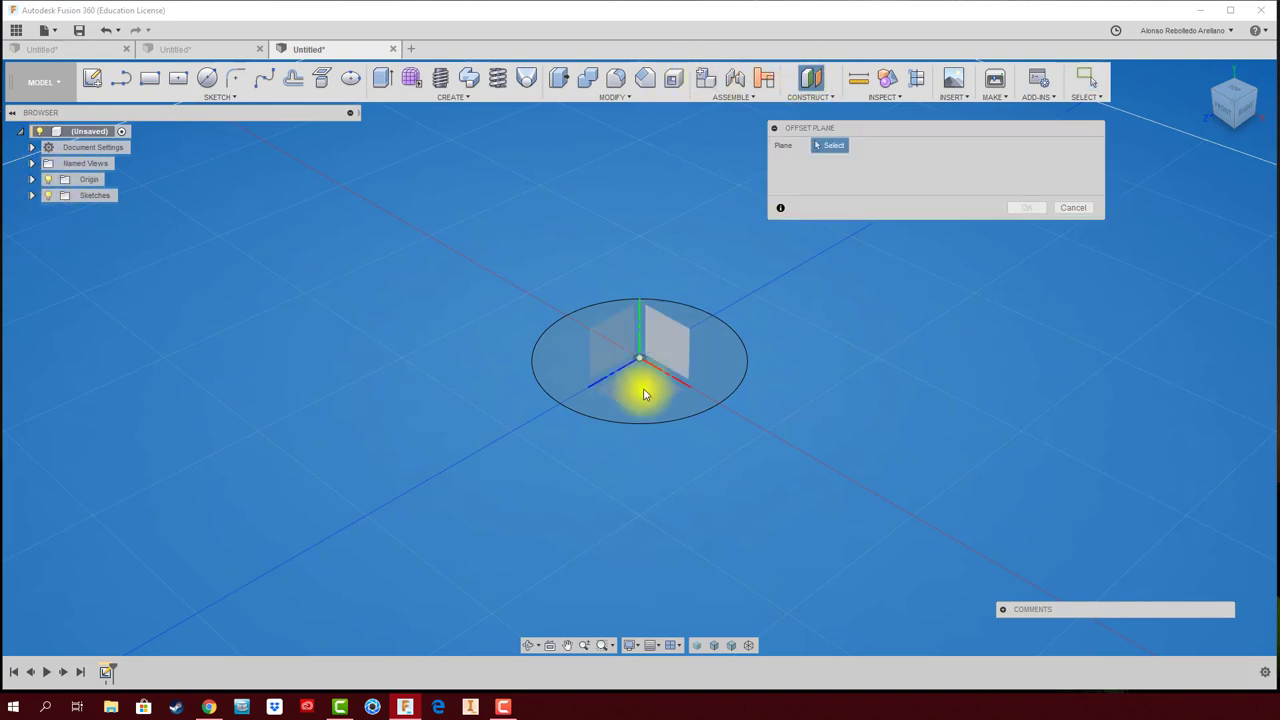
click(638, 398)
drag(636, 372, 636, 232)
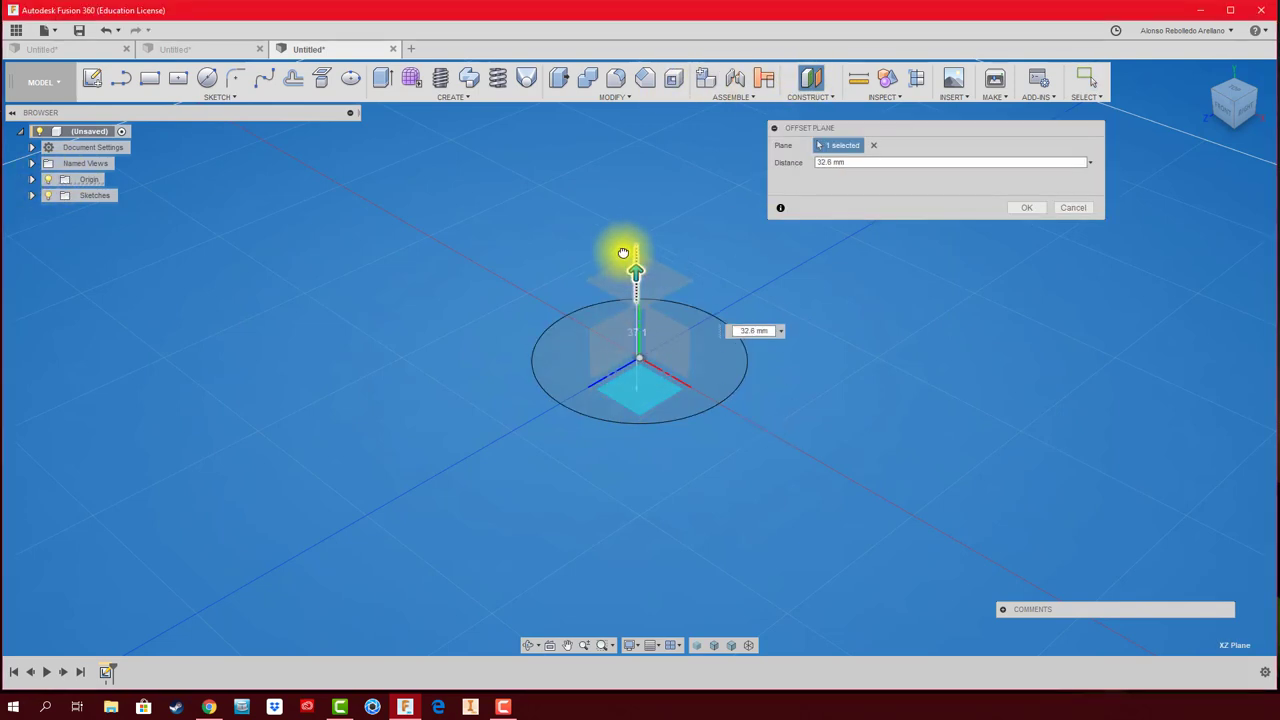
click(1030, 208)
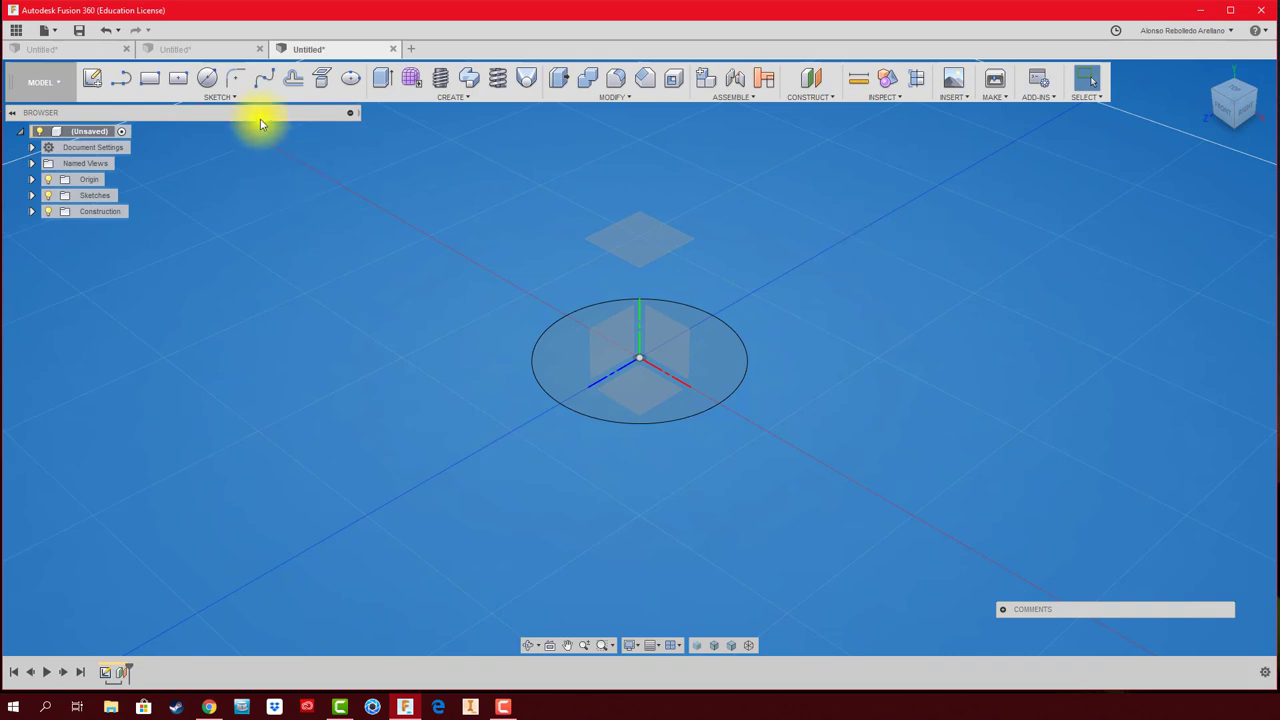
Sketch a smaller origin-centred circle on the 50.4 mm offset plane.
click(208, 80)
click(651, 250)
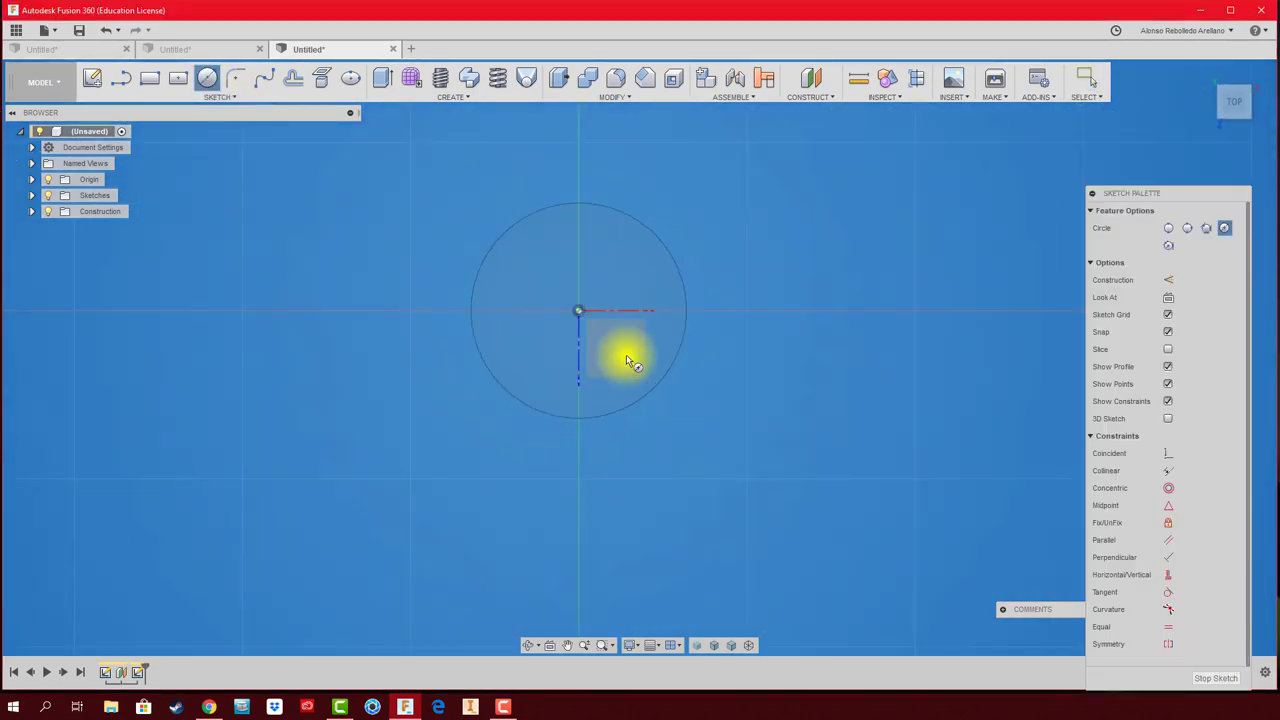
click(579, 311)
click(584, 246)
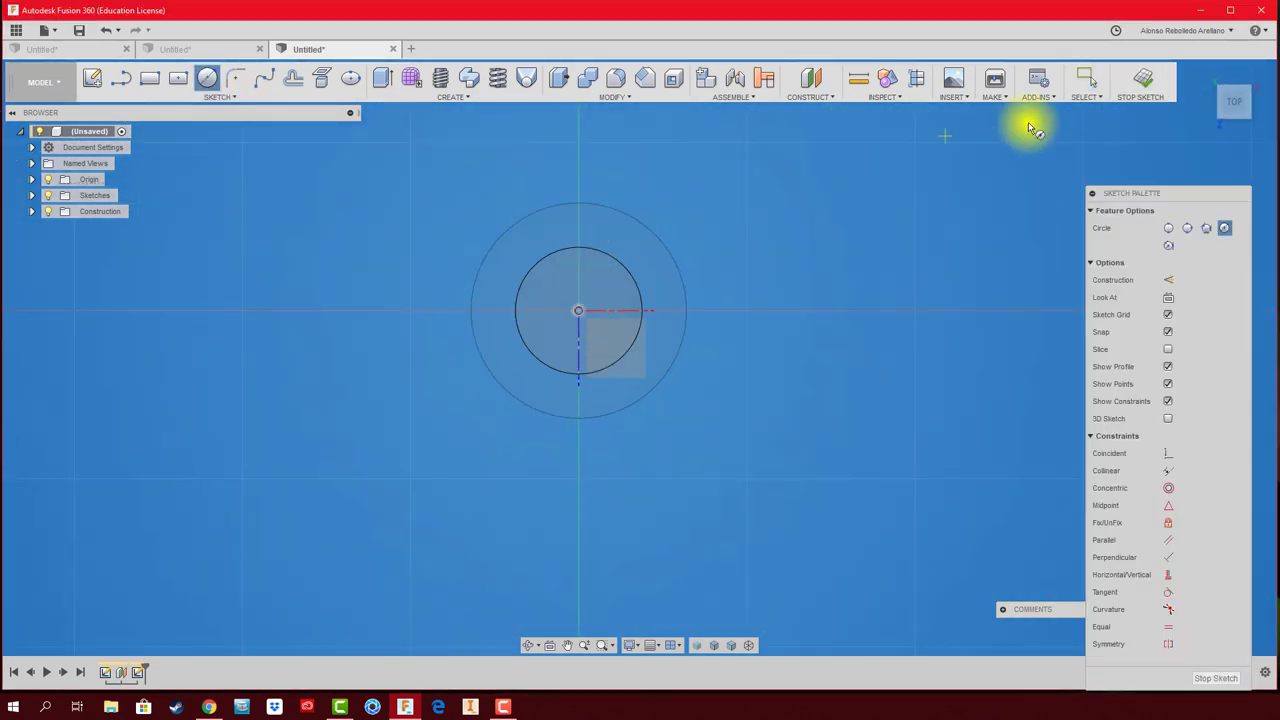
click(1146, 82)
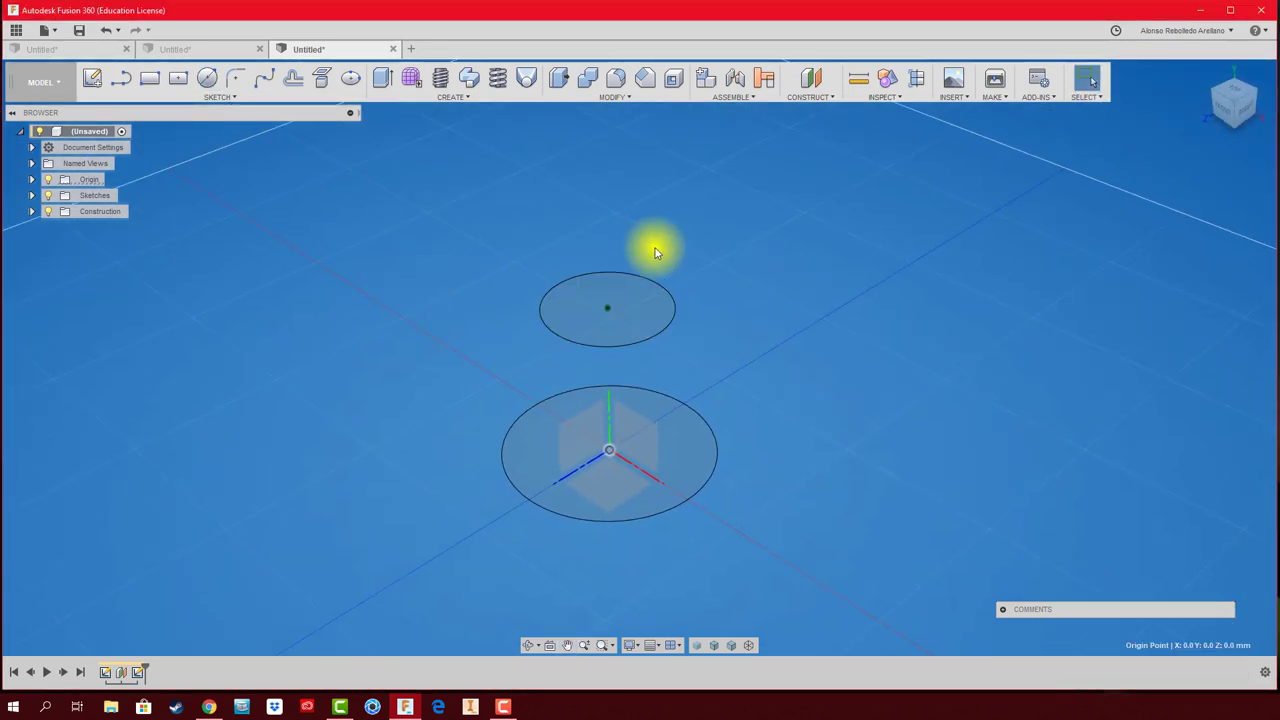
Add another offset plane 38.4 mm above the upper circle.
click(808, 82)
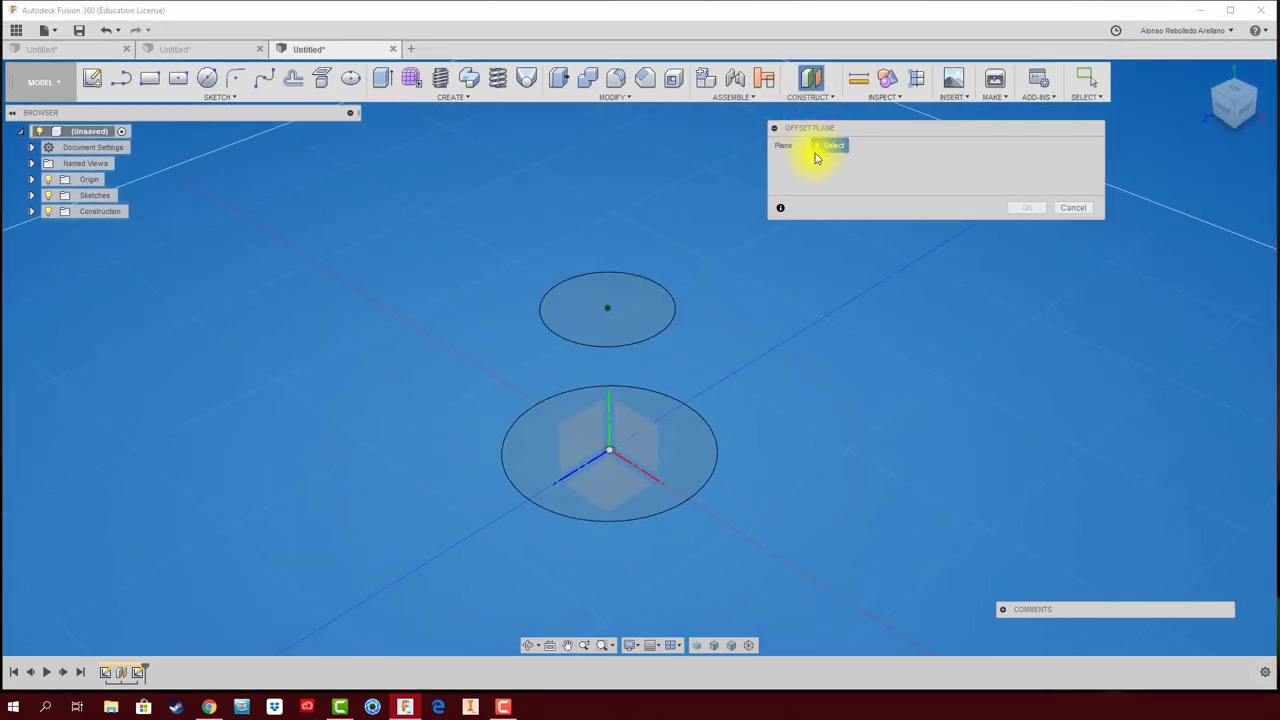
click(614, 316)
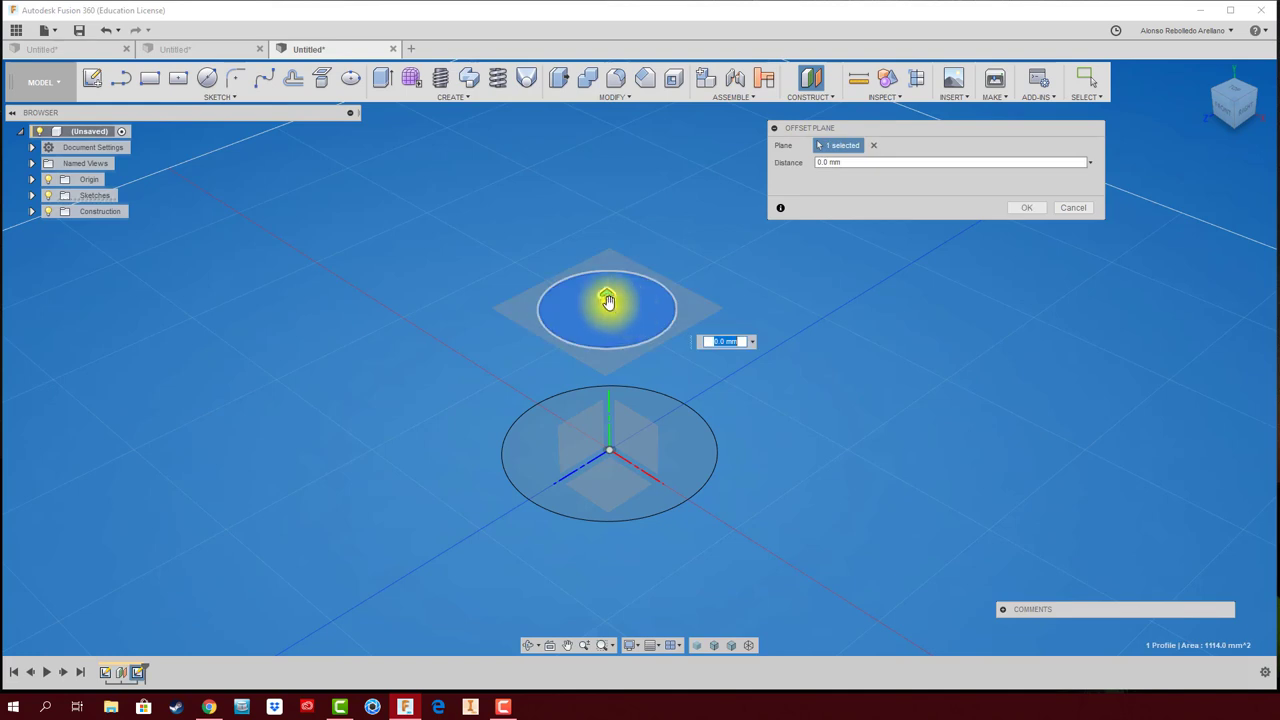
drag(606, 299, 617, 200)
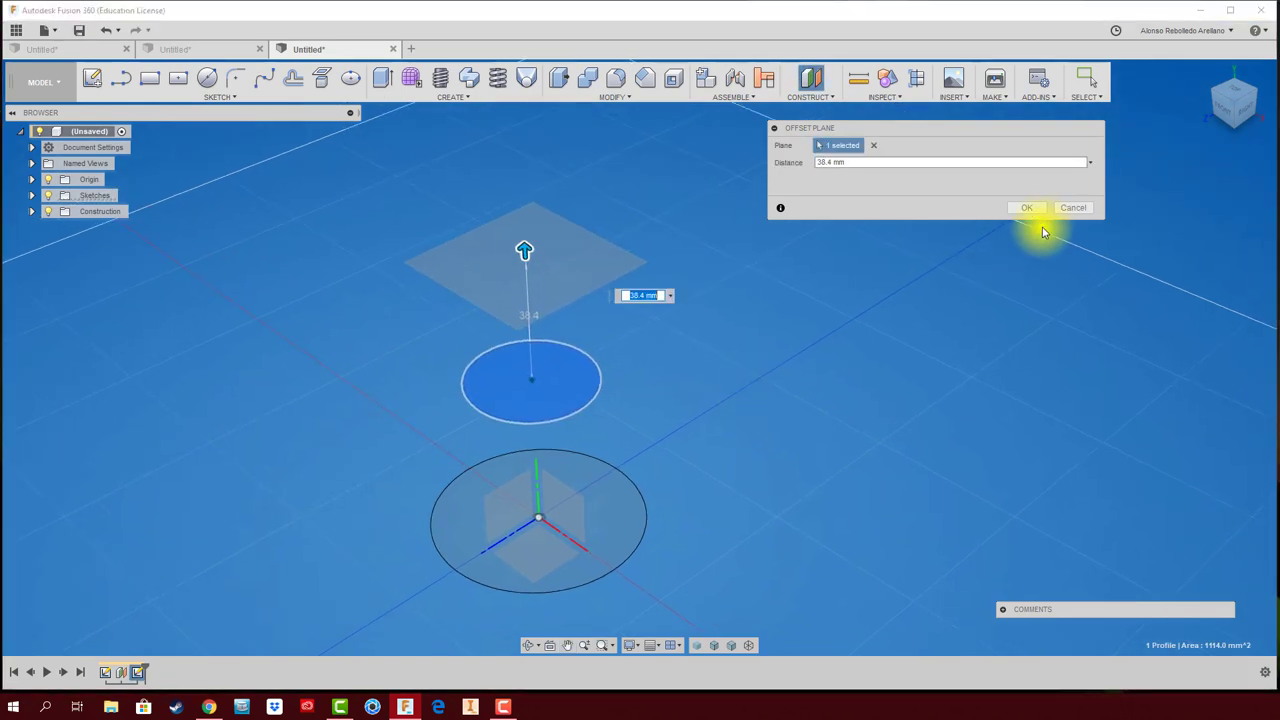
click(1027, 209)
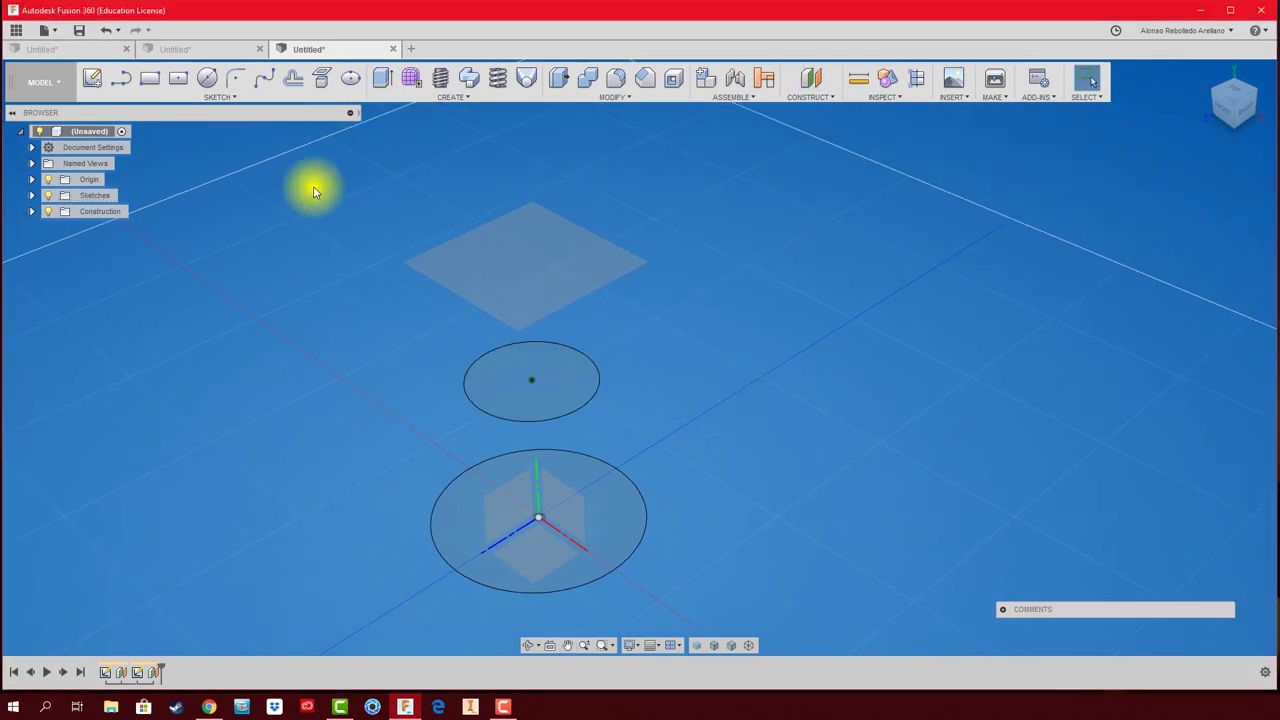
Sketch a roughly 15.2 × 44.4 mm center rectangle about the origin on the top offset plane.
click(184, 84)
click(543, 220)
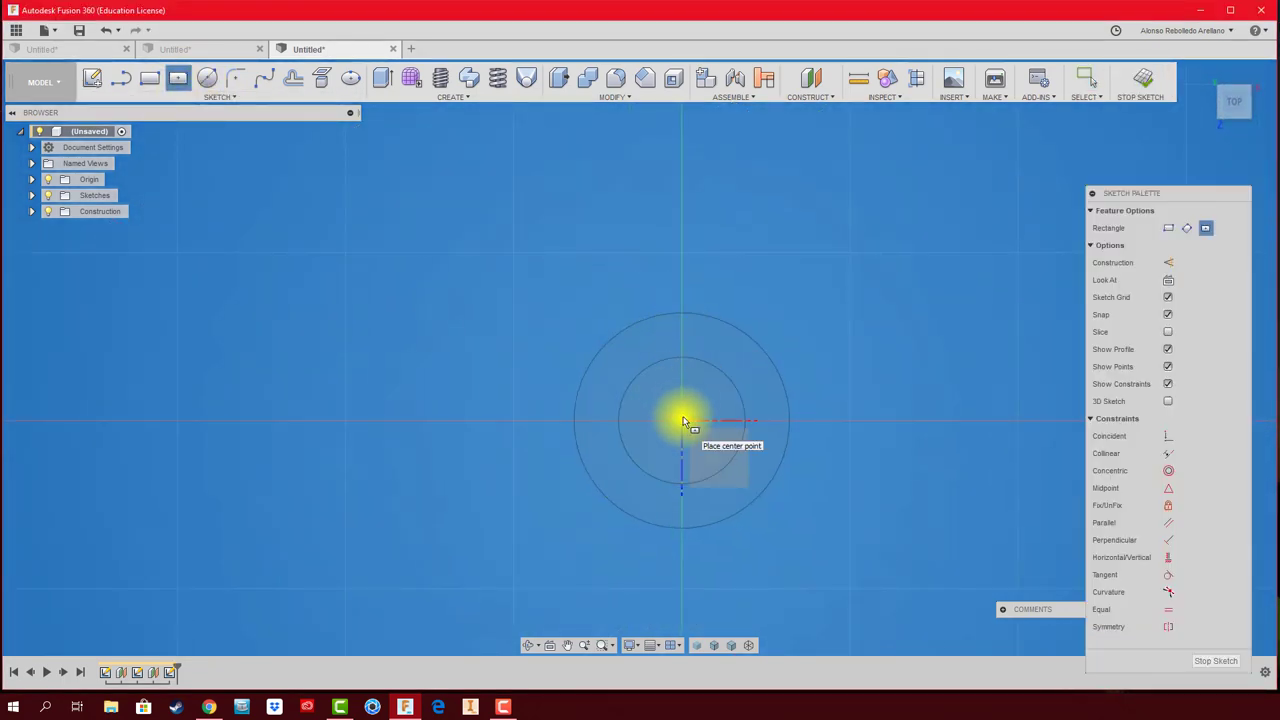
click(682, 282)
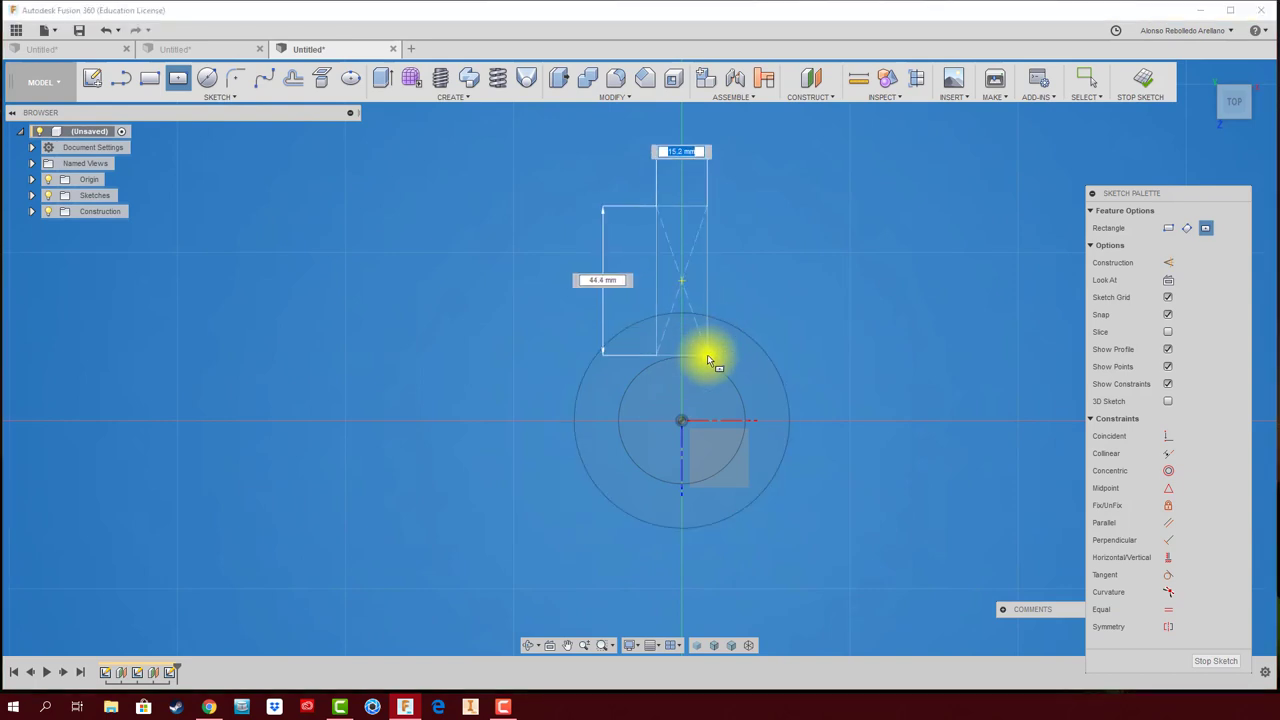
click(741, 364)
click(1140, 82)
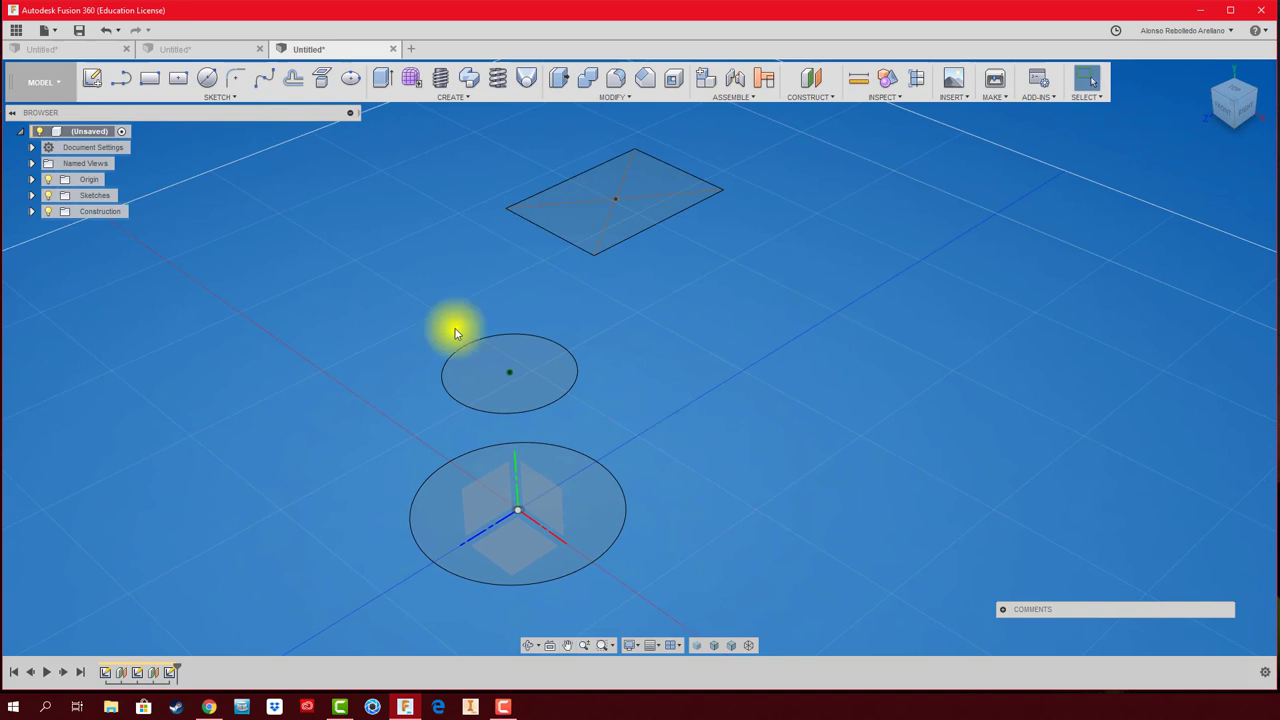
click(528, 80)
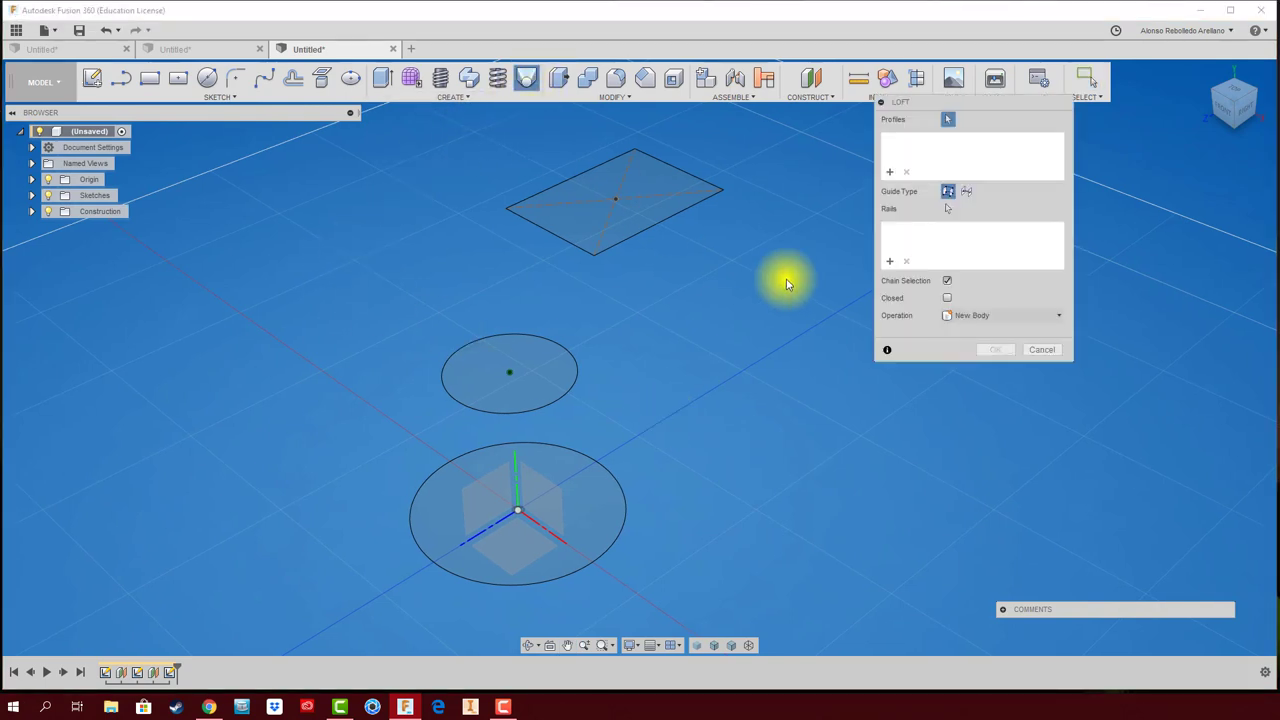
click(611, 490)
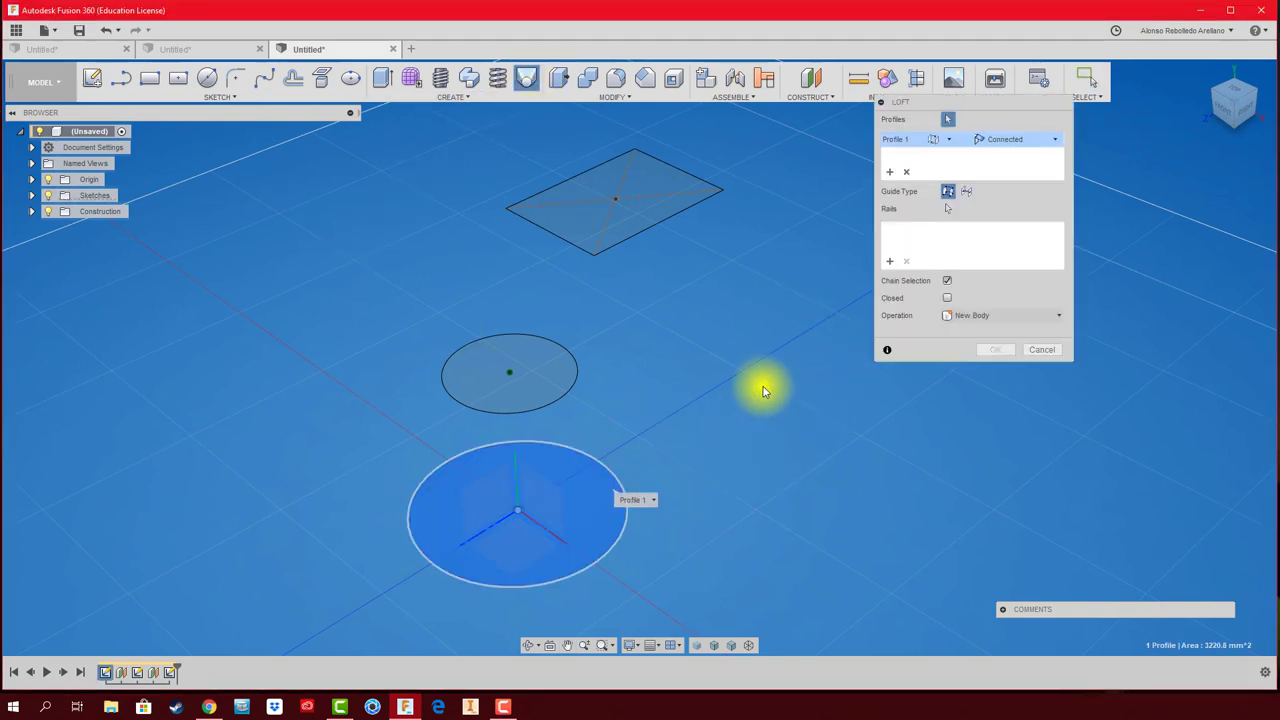
click(586, 362)
click(664, 208)
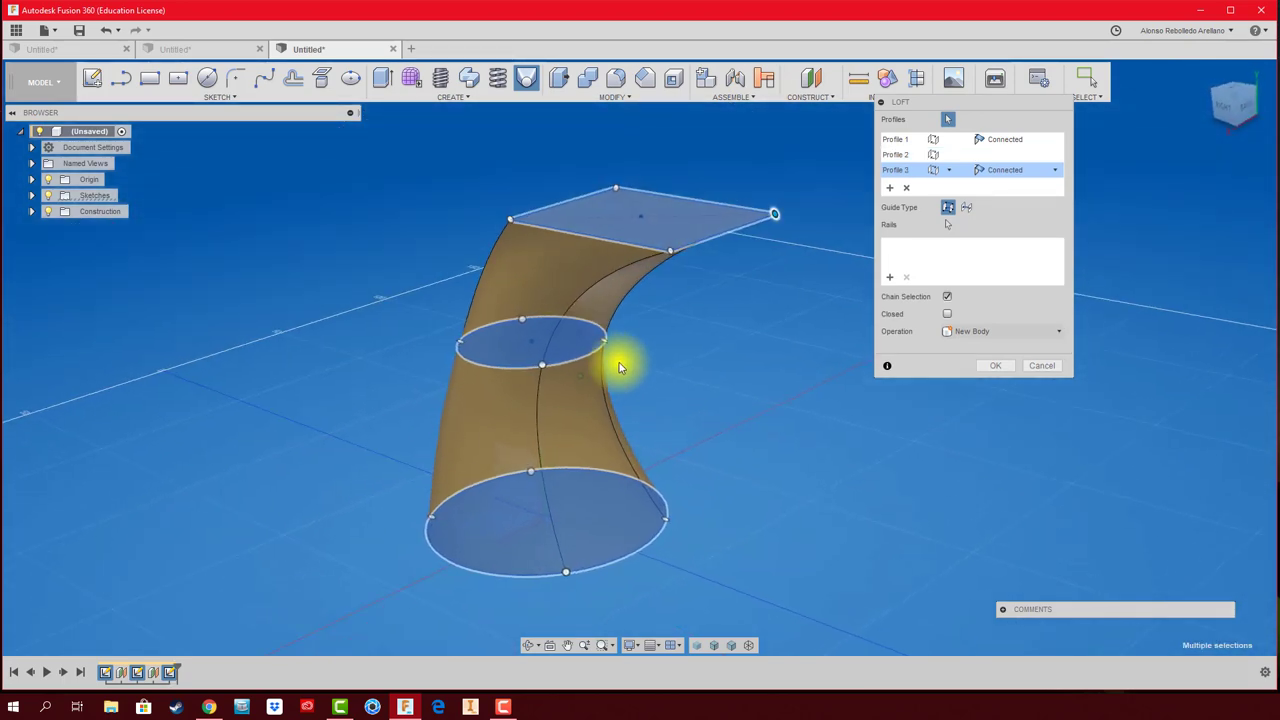
shift+middle_drag(751, 251, 573, 383)
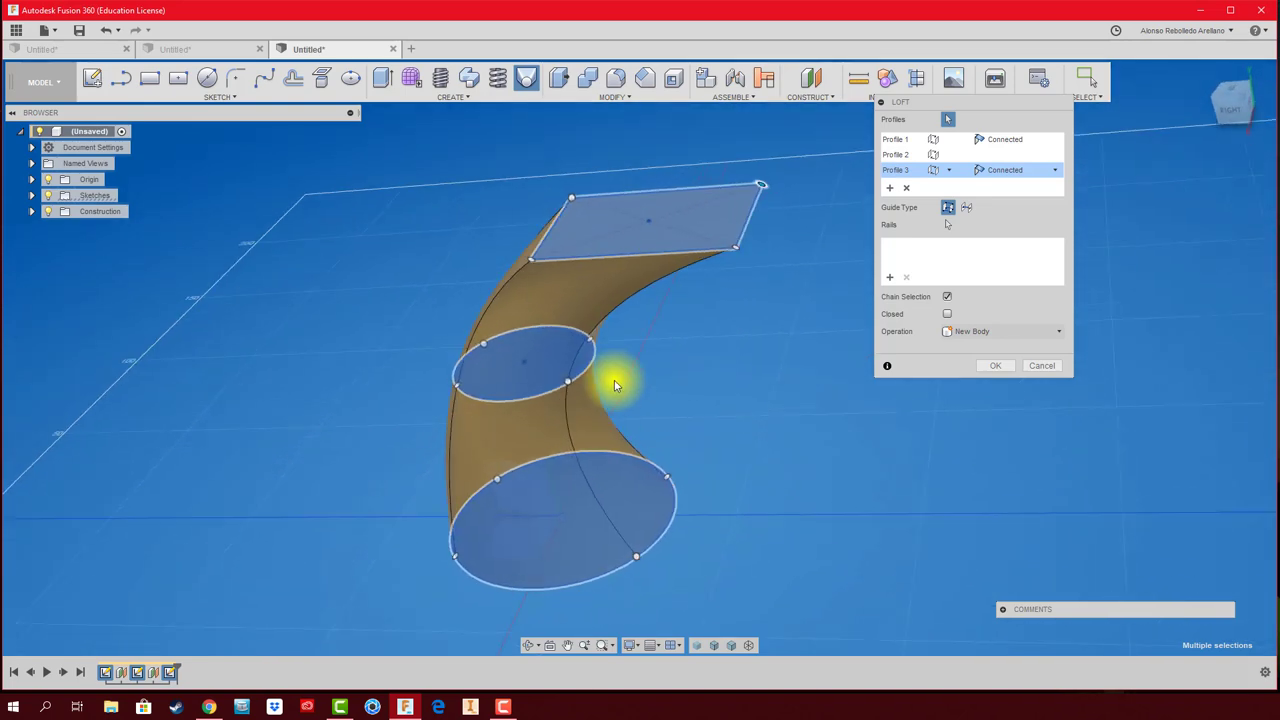
drag(590, 345, 578, 400)
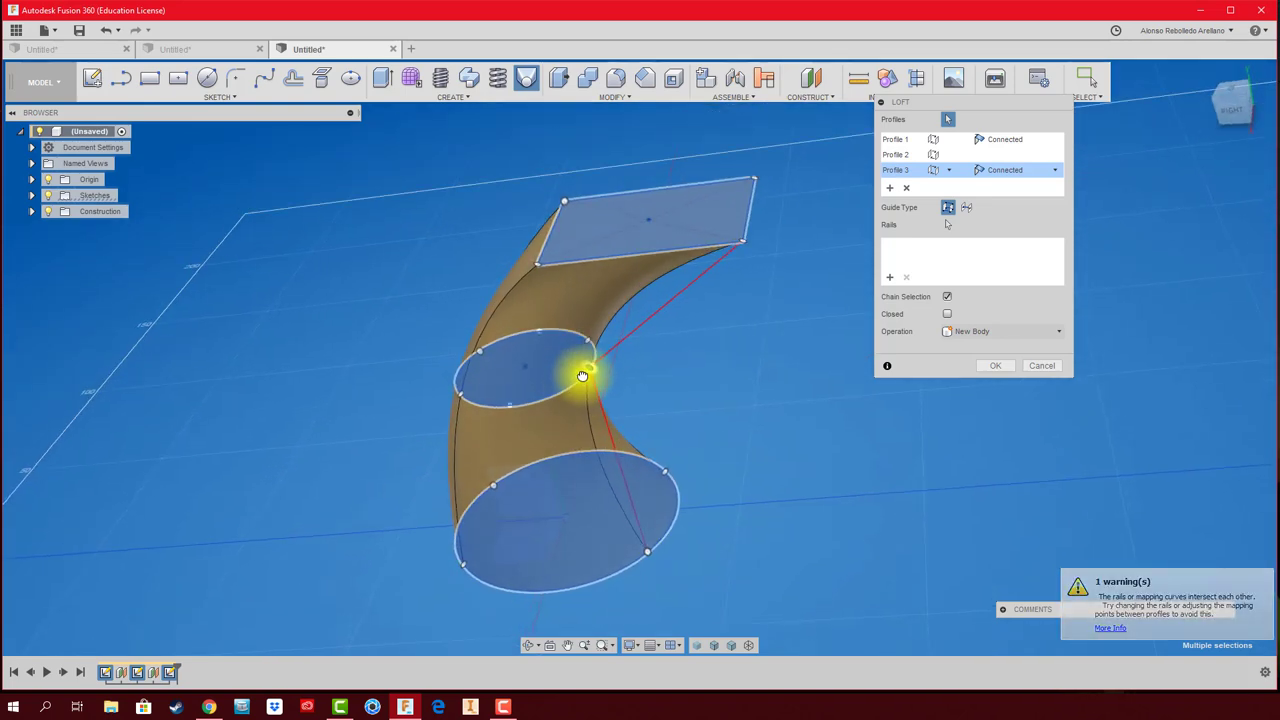
shift+middle_drag(578, 400, 634, 373)
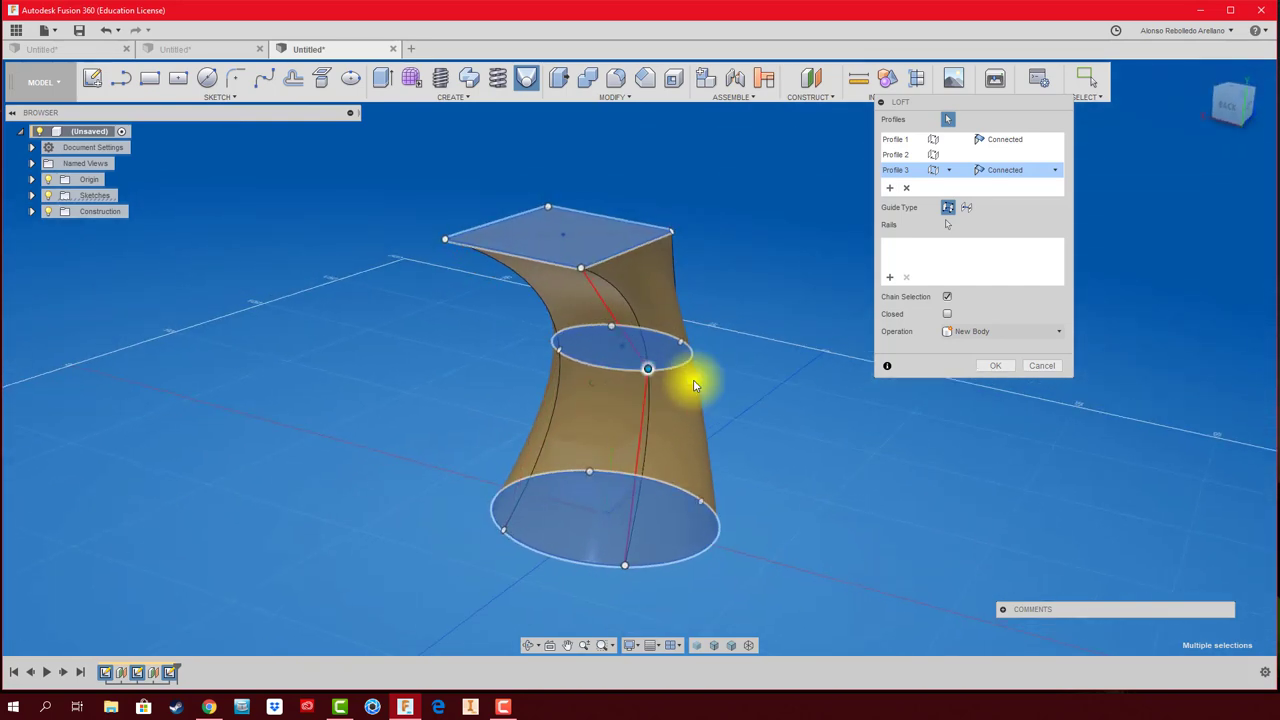
mouse_move(646, 385)
shift+middle_down()
mouse_move(701, 403)
mouse_move(640, 449)
mouse_move(733, 434)
mouse_move(785, 449)
mouse_move(817, 414)
mouse_move(1020, 366)
shift+middle_up()
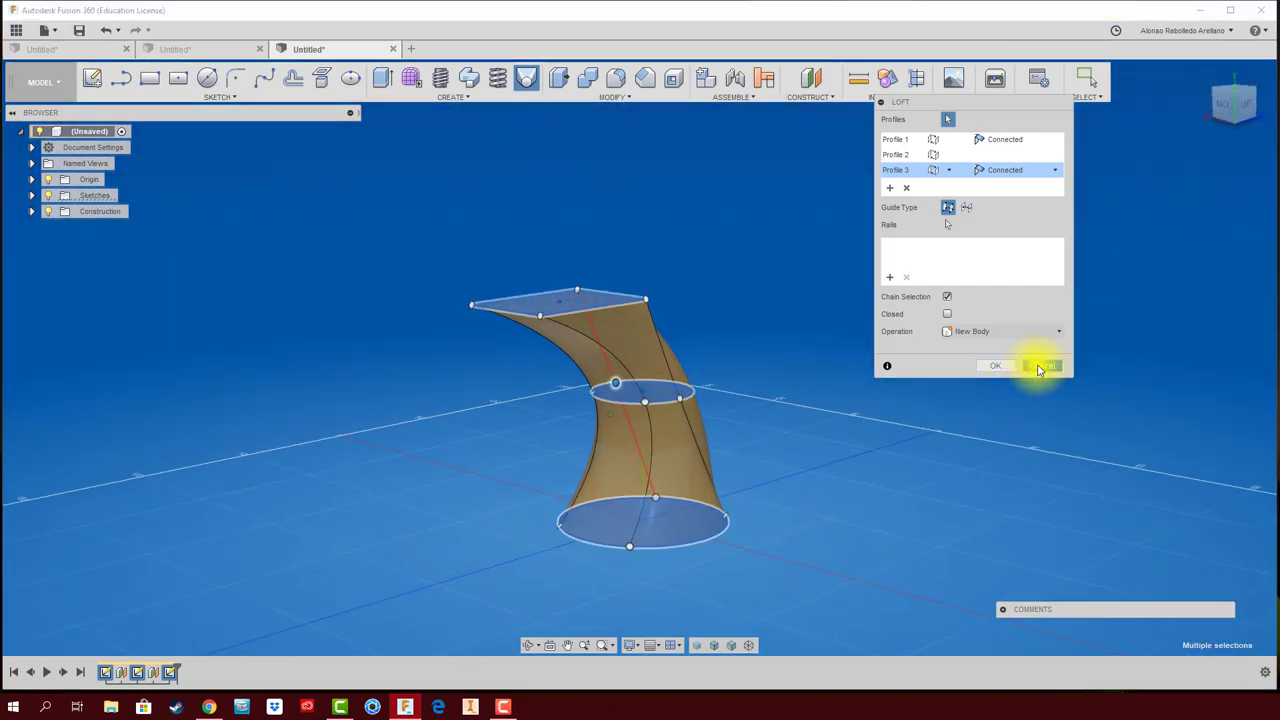
click(1040, 369)
Start a loft through the top rectangle, the middle circle and the large bottom circle.
mouse_move(743, 271)
shift+middle_down()
mouse_move(494, 120)
mouse_move(523, 77)
shift+middle_up()
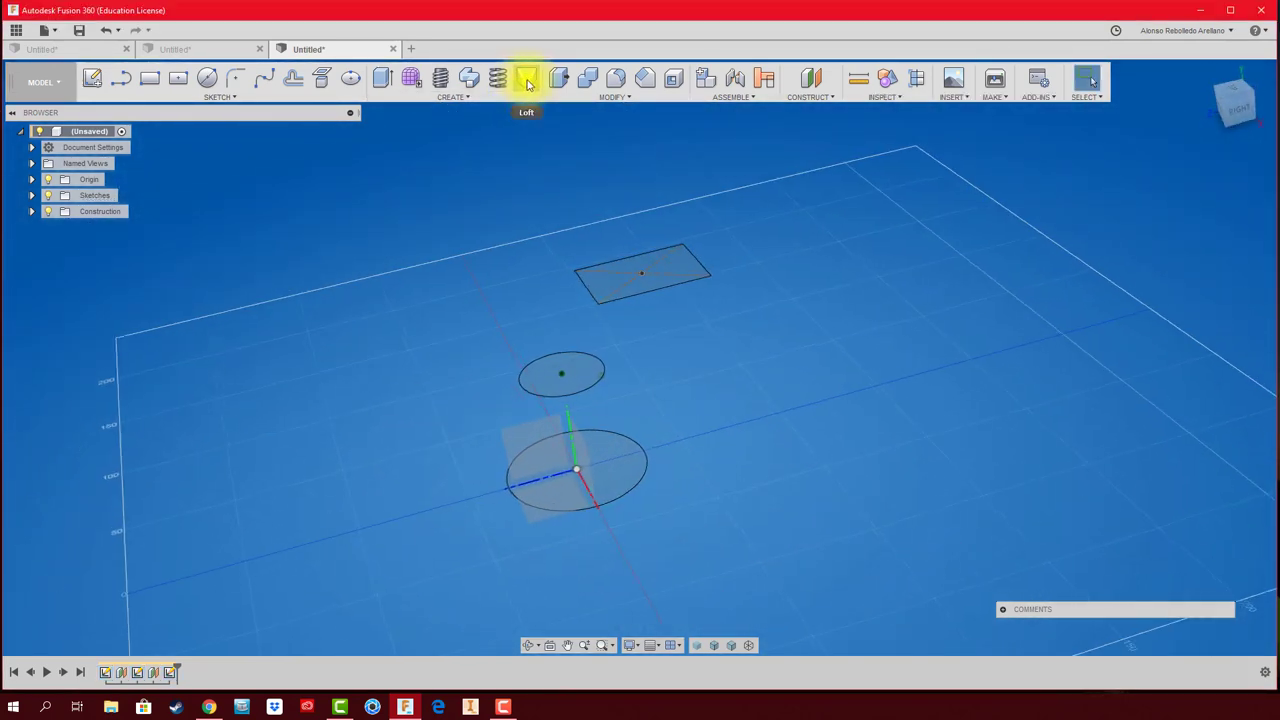
click(528, 84)
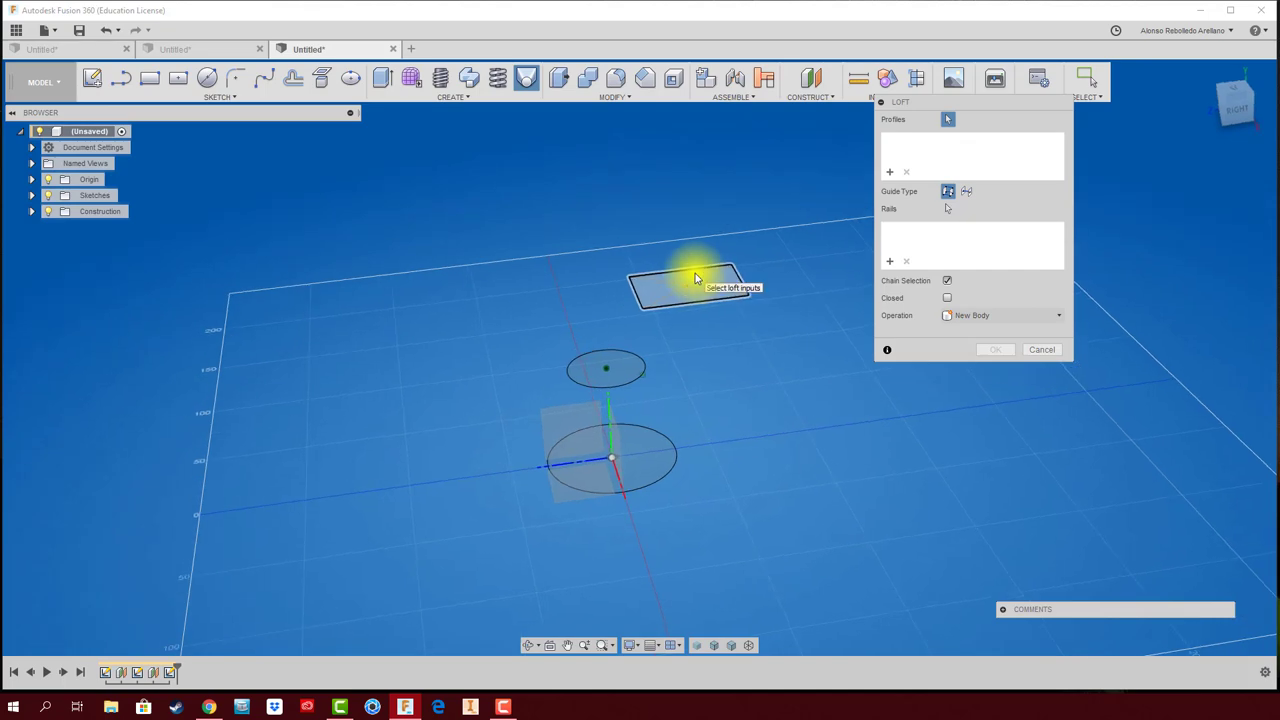
click(709, 288)
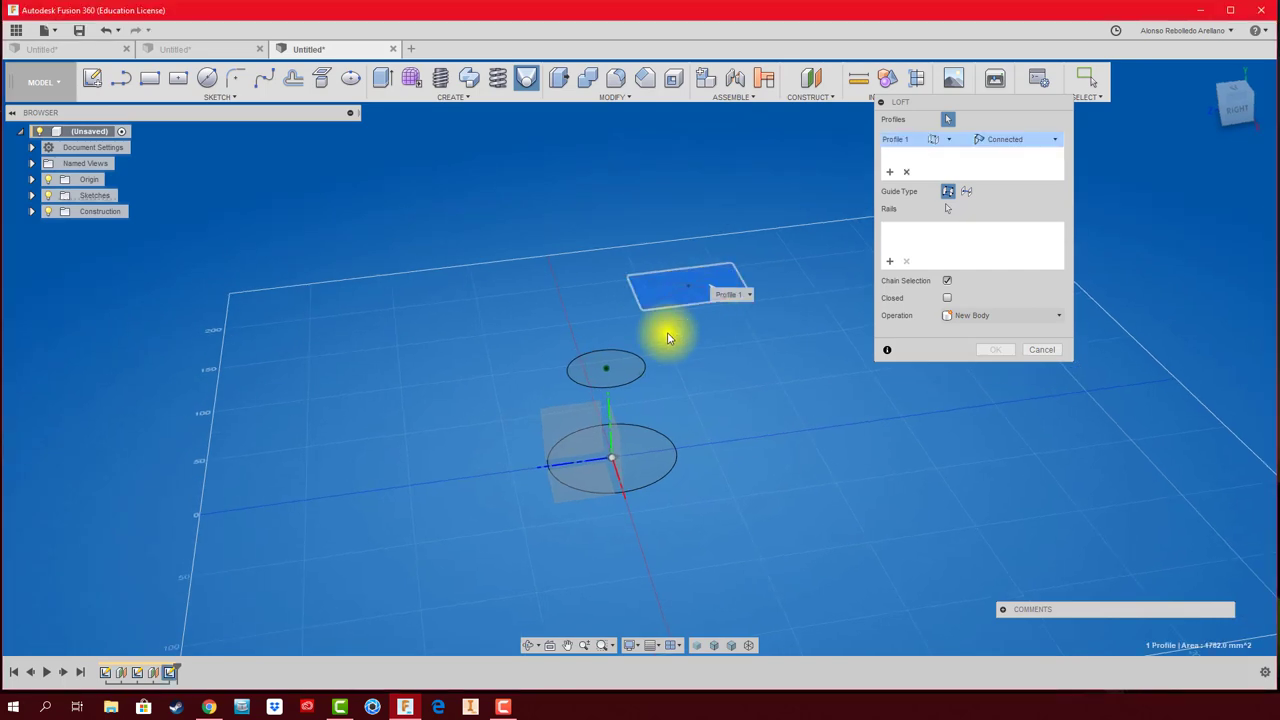
click(632, 378)
click(620, 452)
Set the rectangle end (Profile 1) to Direction with a takeoff weight of 2.9.
mouse_move(600, 463)
shift+middle_down()
mouse_move(708, 466)
mouse_move(770, 415)
shift+middle_up()
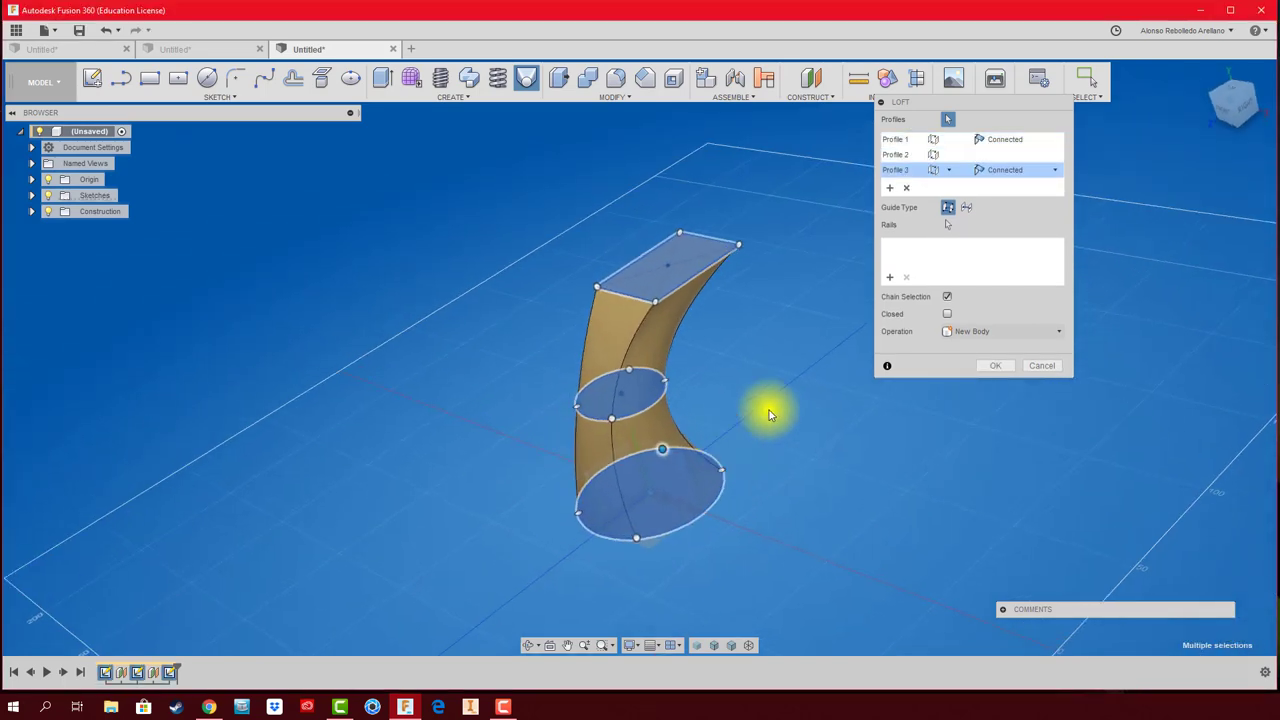
click(1052, 140)
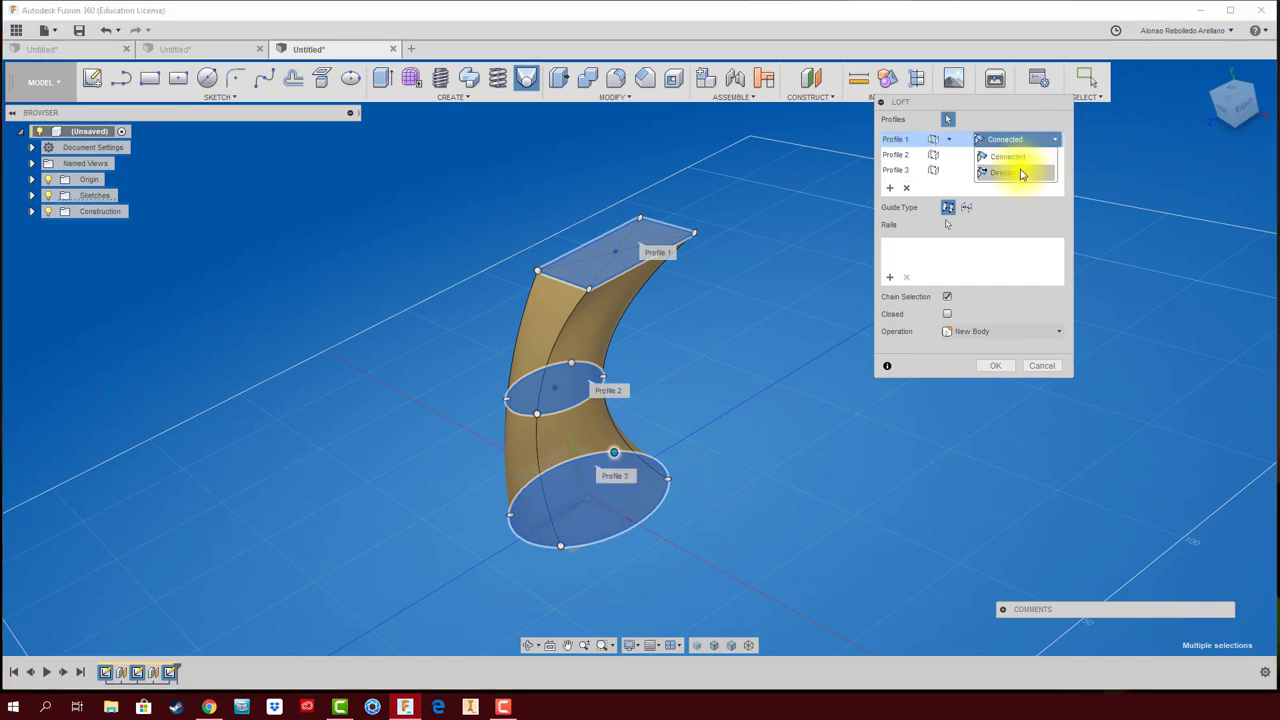
click(1019, 173)
drag(603, 232, 580, 177)
shift+middle_drag(580, 177, 811, 251)
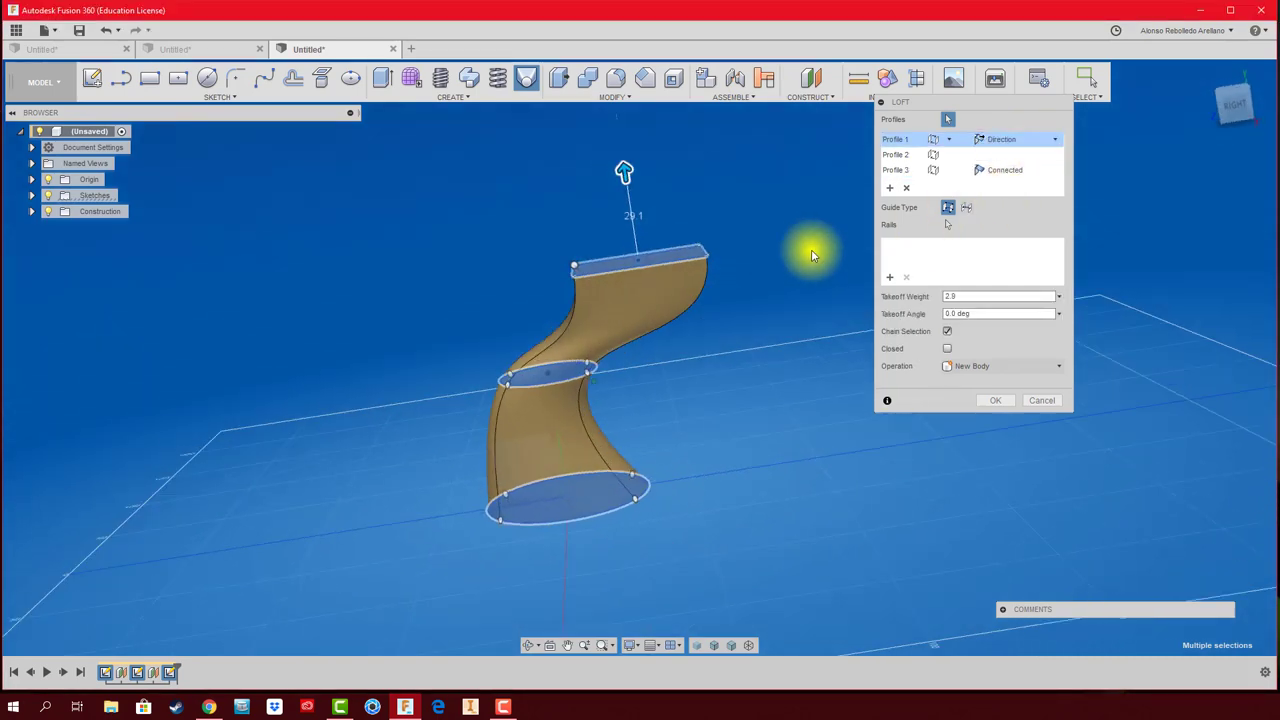
Set the bottom circle end to Direction, raise its takeoff weight, create the solid, then open a new design.
click(1008, 172)
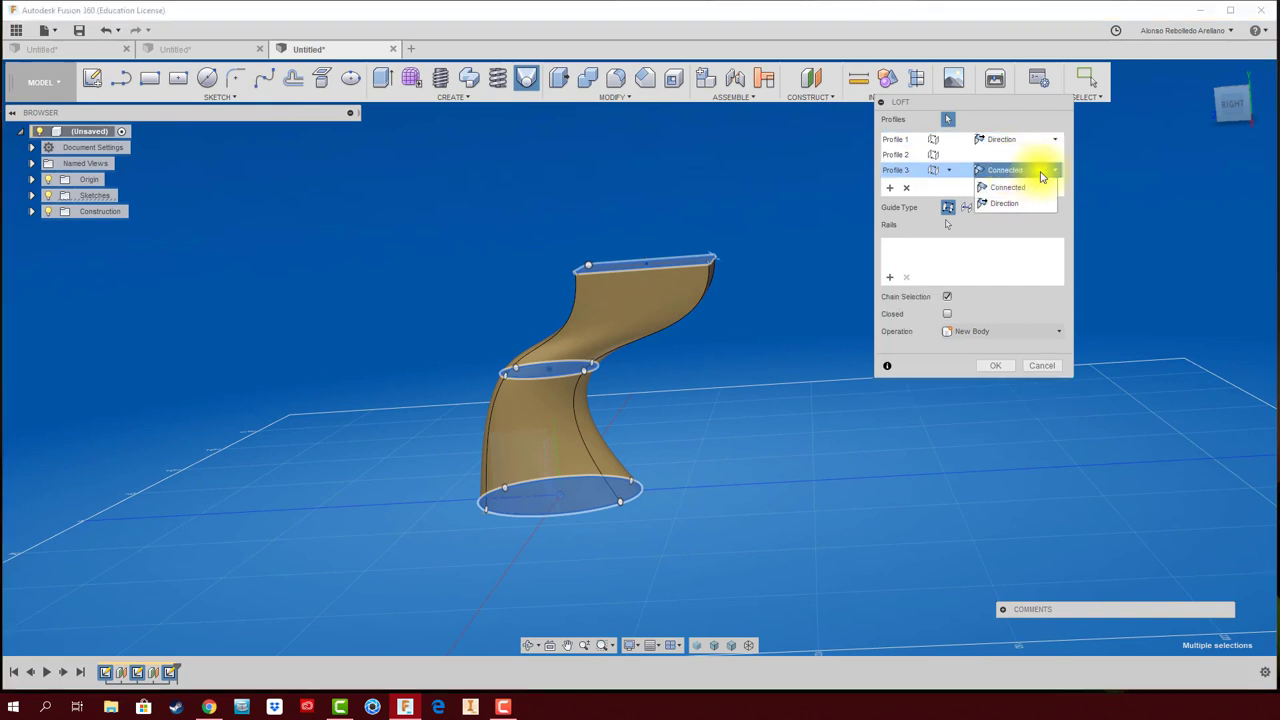
click(1004, 210)
drag(546, 462, 557, 447)
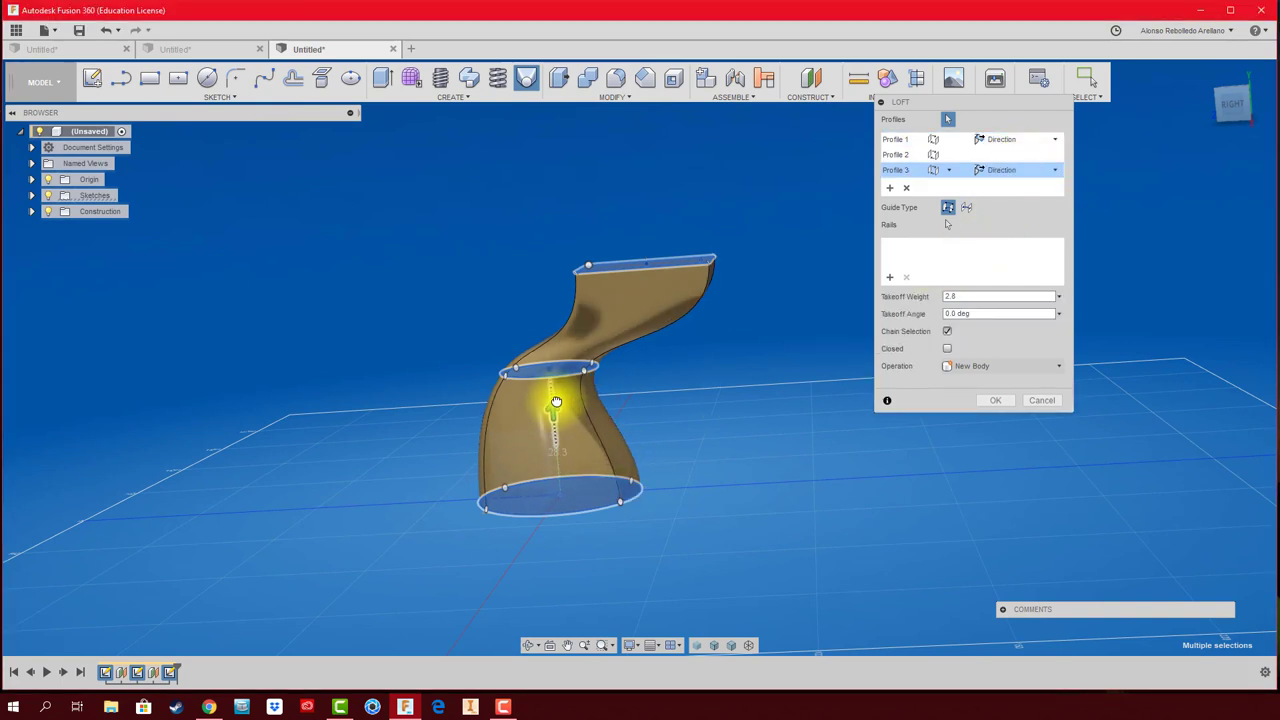
mouse_move(556, 401)
mouse_down()
mouse_move(563, 509)
mouse_move(489, 259)
mouse_up()
mouse_move(490, 249)
shift+middle_down()
mouse_move(671, 357)
mouse_move(686, 386)
mouse_move(677, 420)
mouse_move(960, 189)
mouse_move(938, 347)
shift+middle_up()
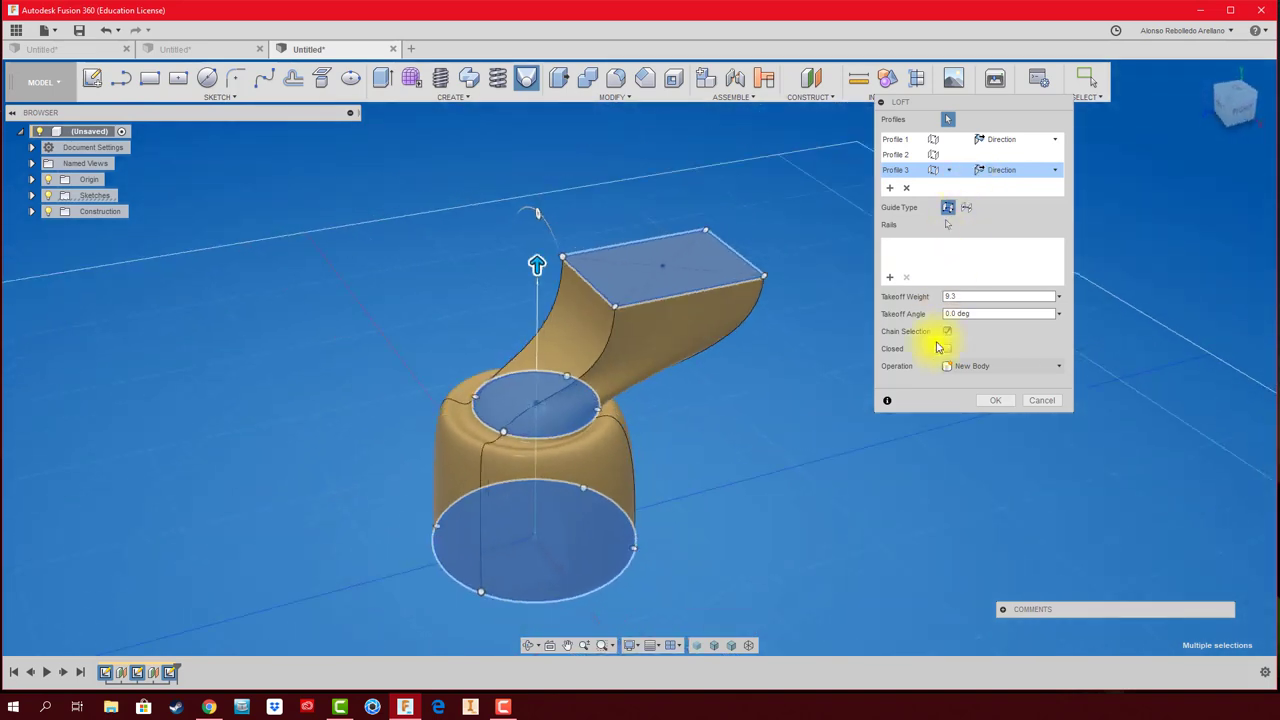
click(990, 400)
shift+middle_drag(979, 403, 922, 400)
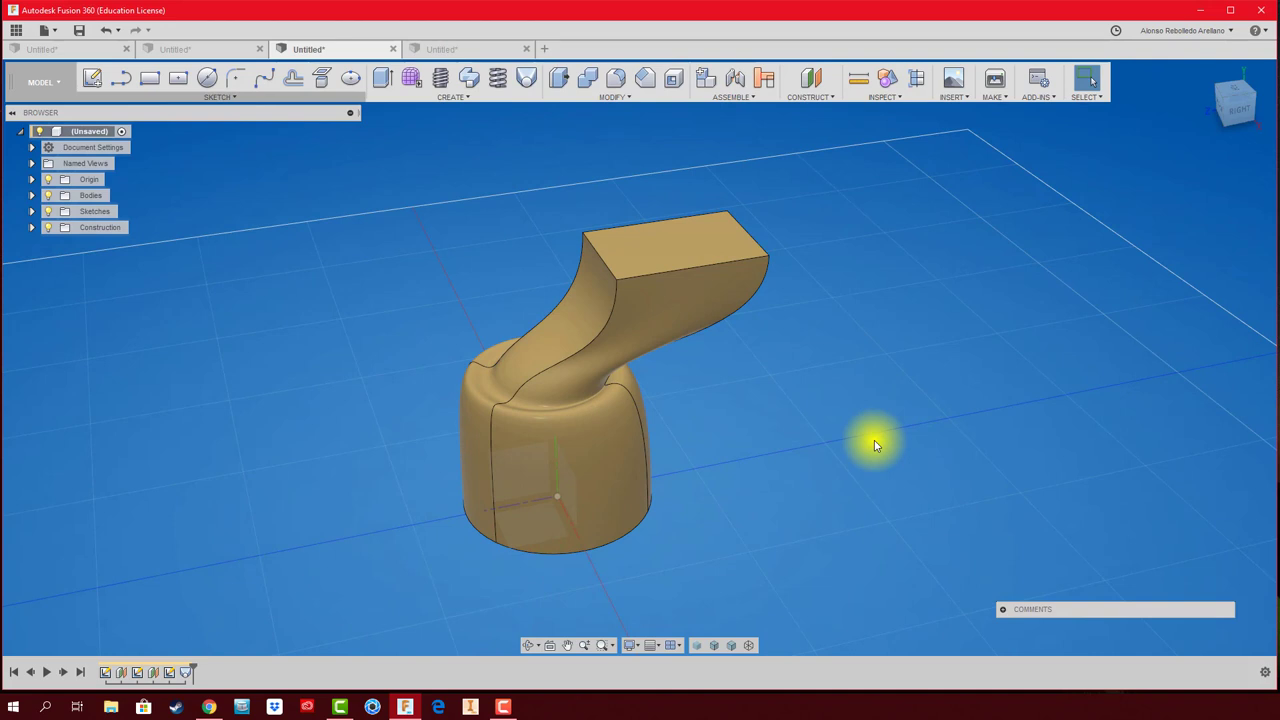
click(540, 49)
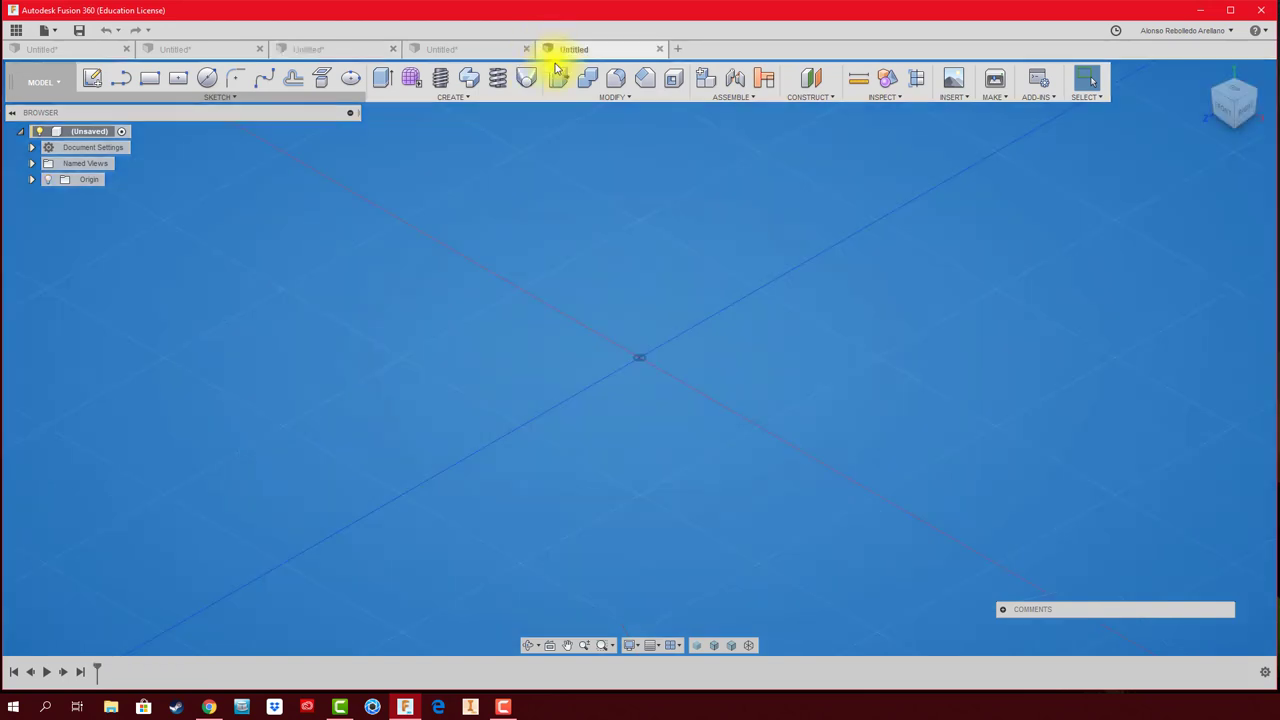
Sketch a circle centred on the origin on the ground plane, then show the origin axes and planes.
click(92, 84)
click(629, 386)
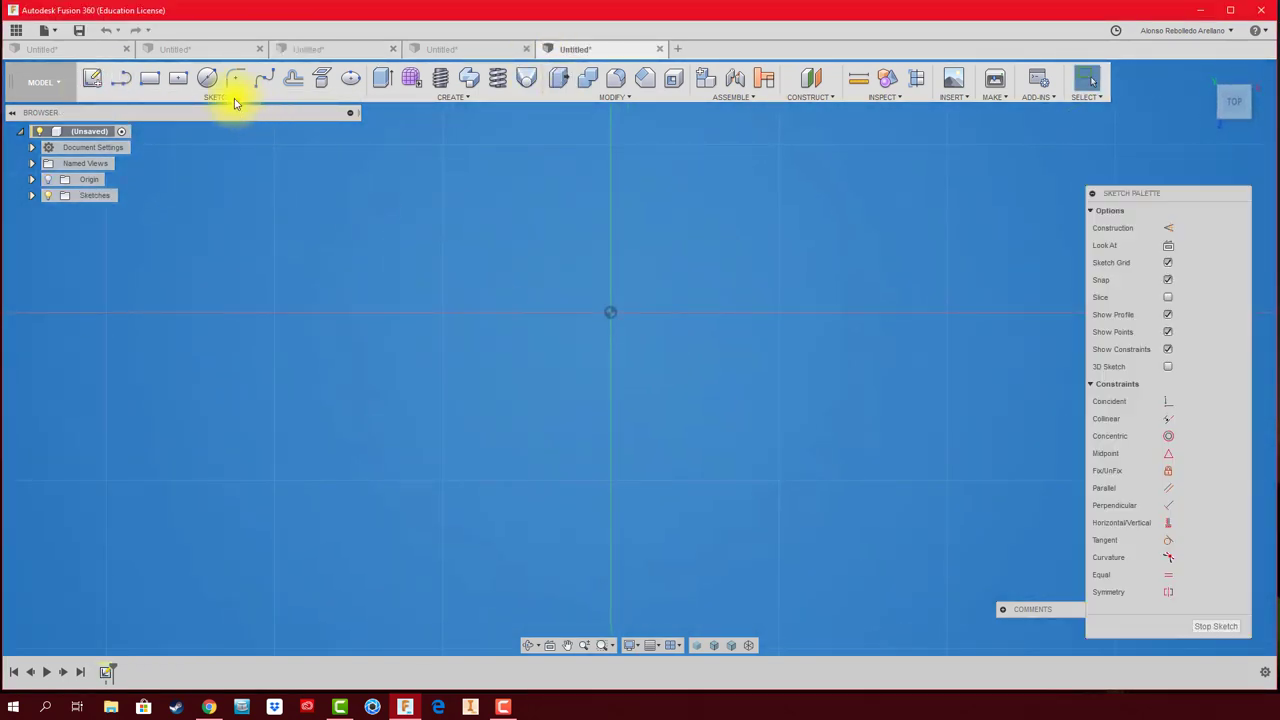
click(208, 80)
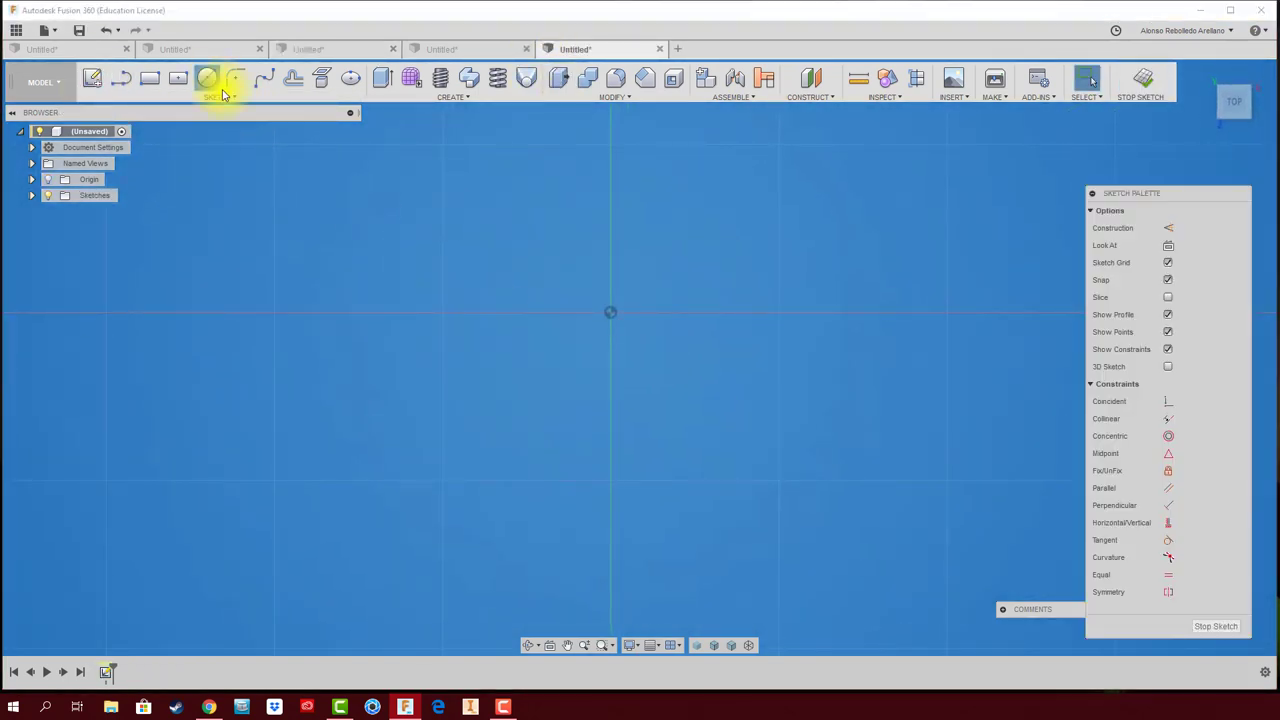
click(610, 207)
click(1140, 80)
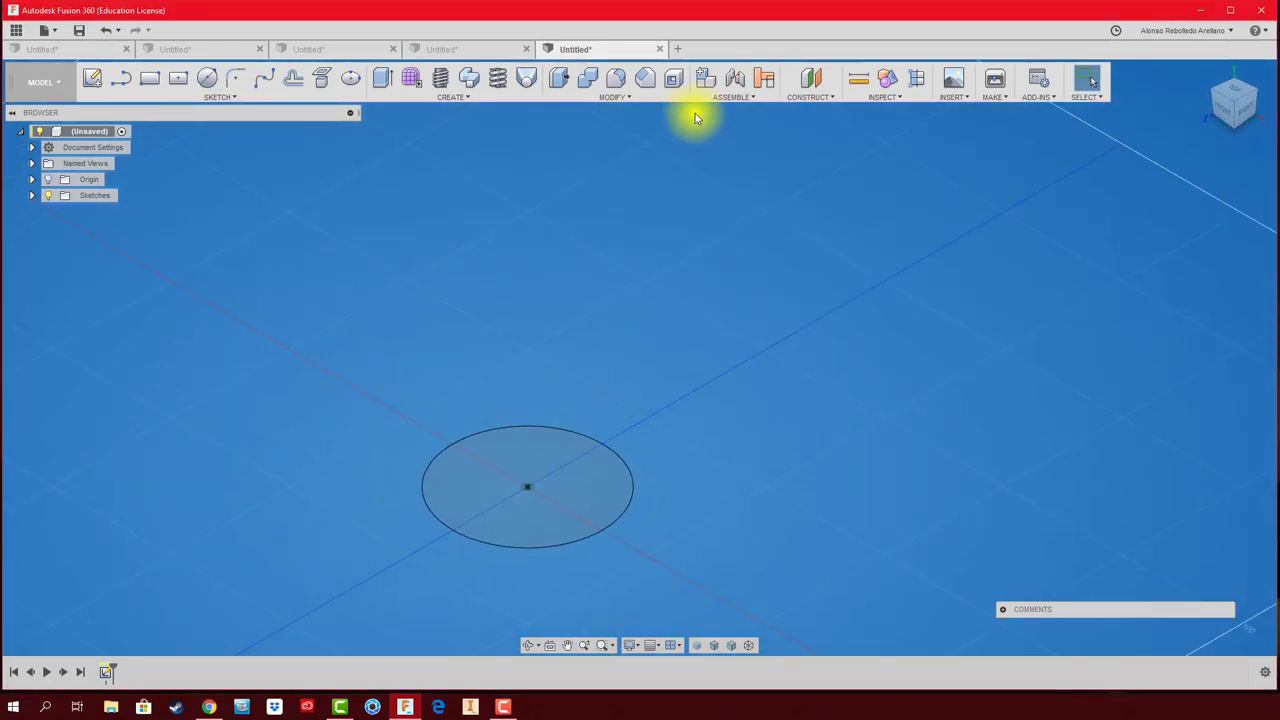
click(49, 180)
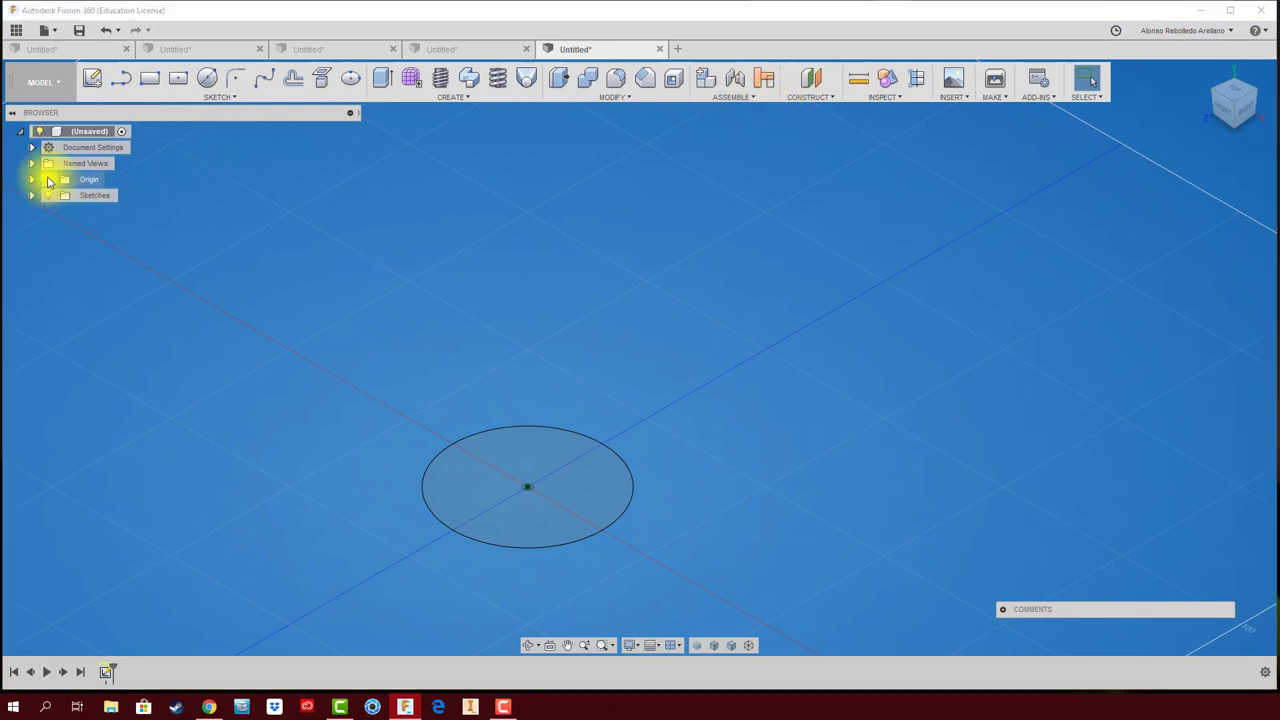
click(806, 90)
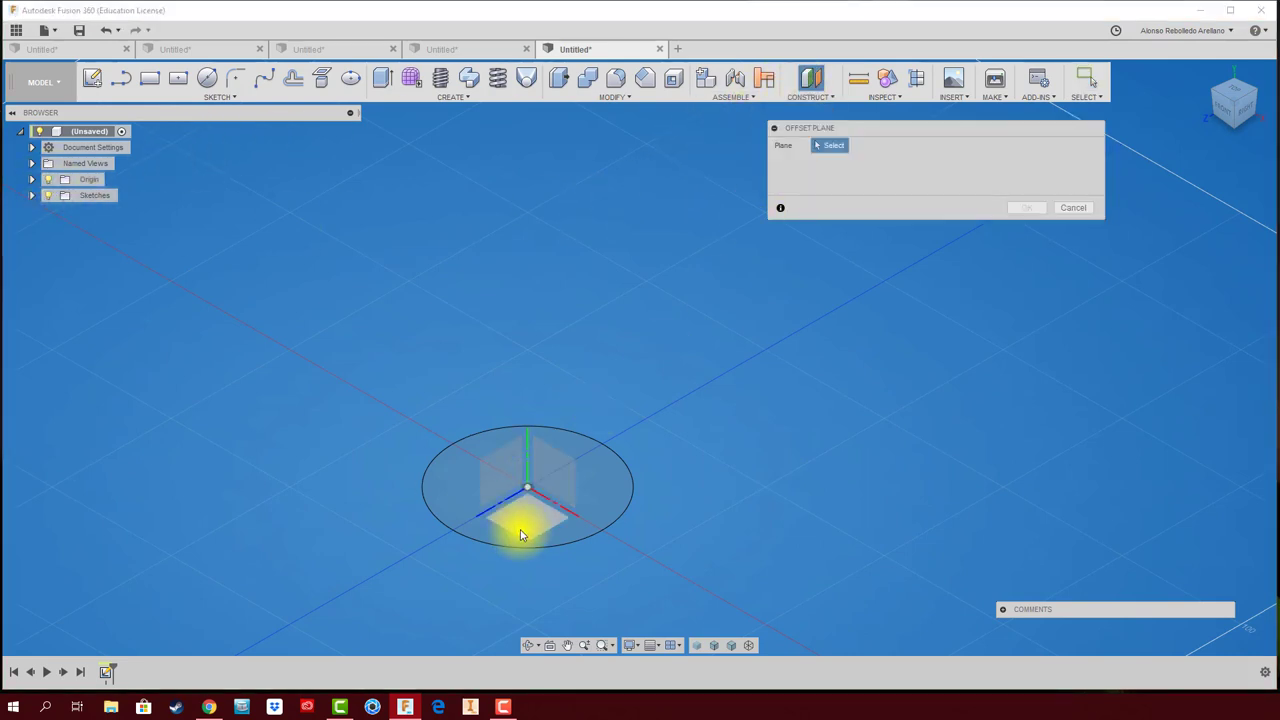
Add a horizontal offset plane 66 mm above the circle.
click(529, 491)
drag(523, 419, 523, 286)
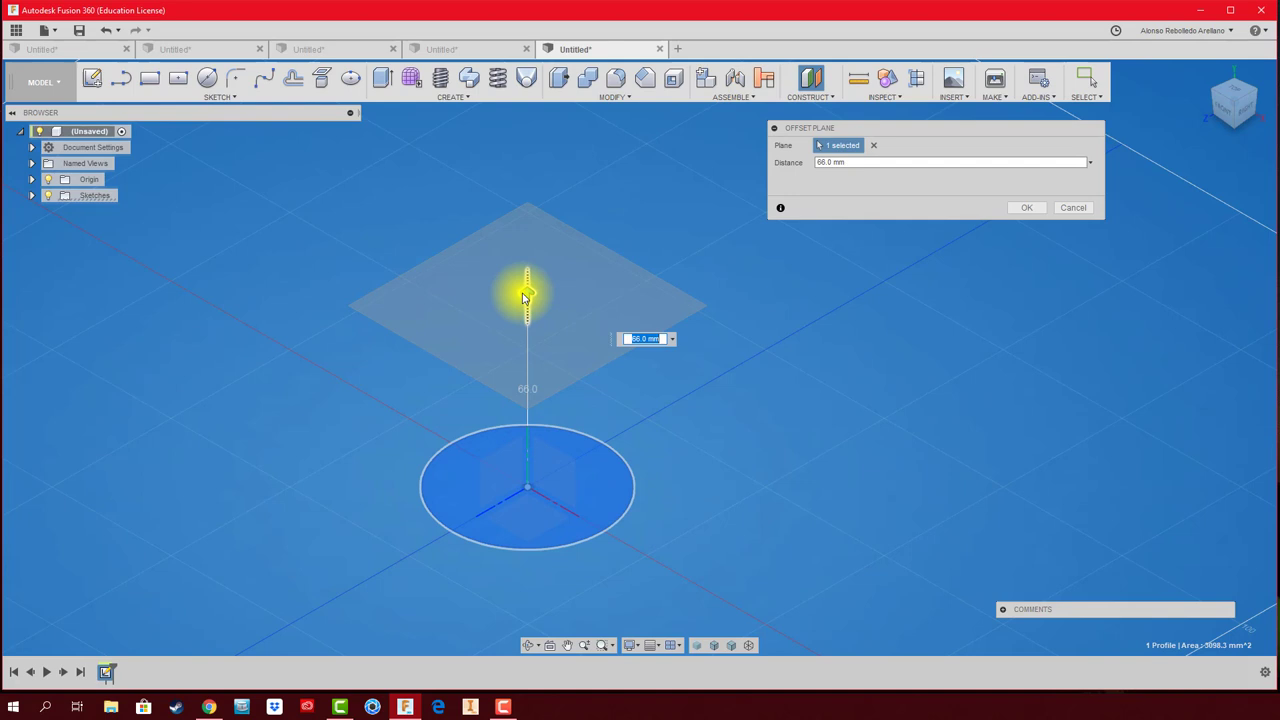
click(1024, 208)
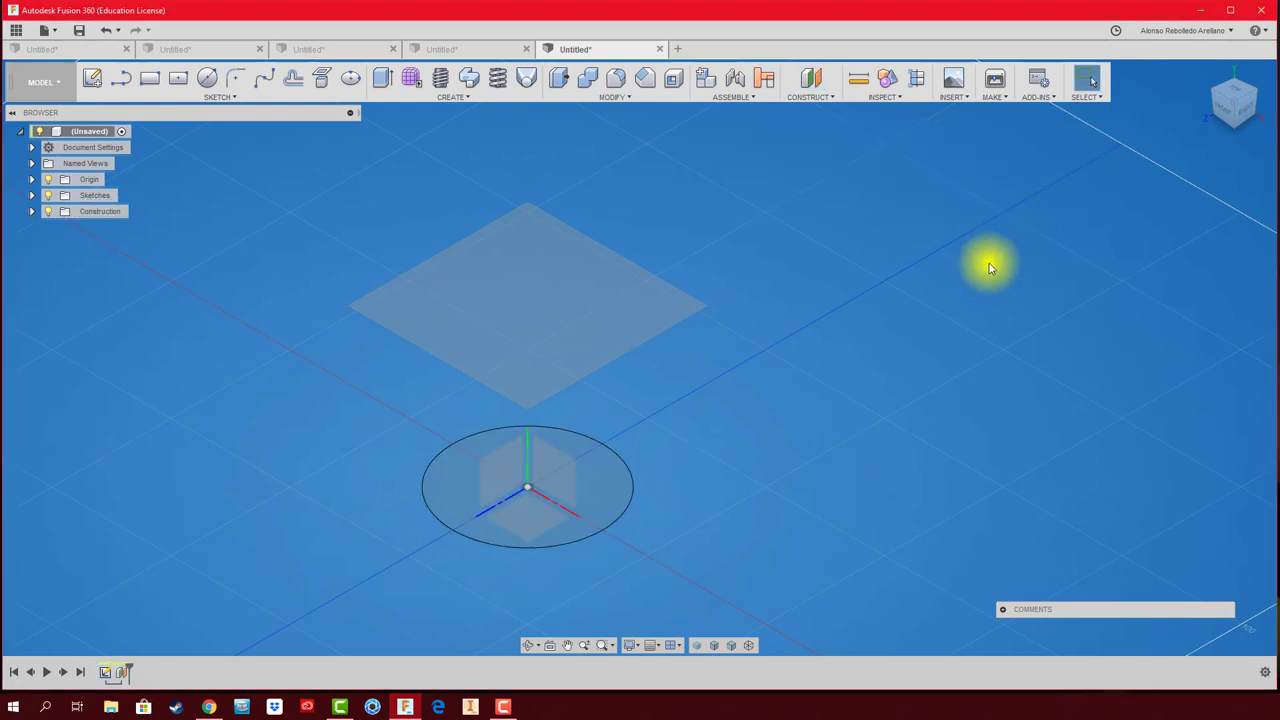
Add a vertical offset plane at -80.8 mm beside the circle, checked from the Right view.
click(31, 180)
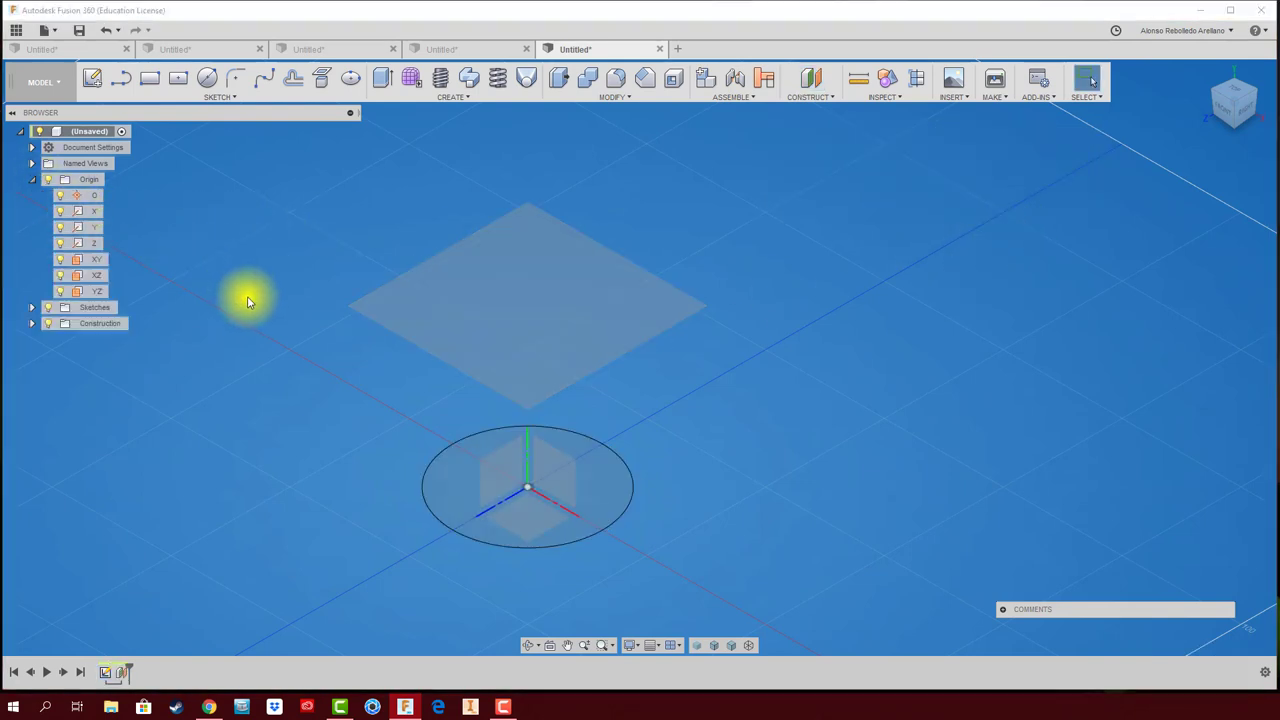
click(822, 84)
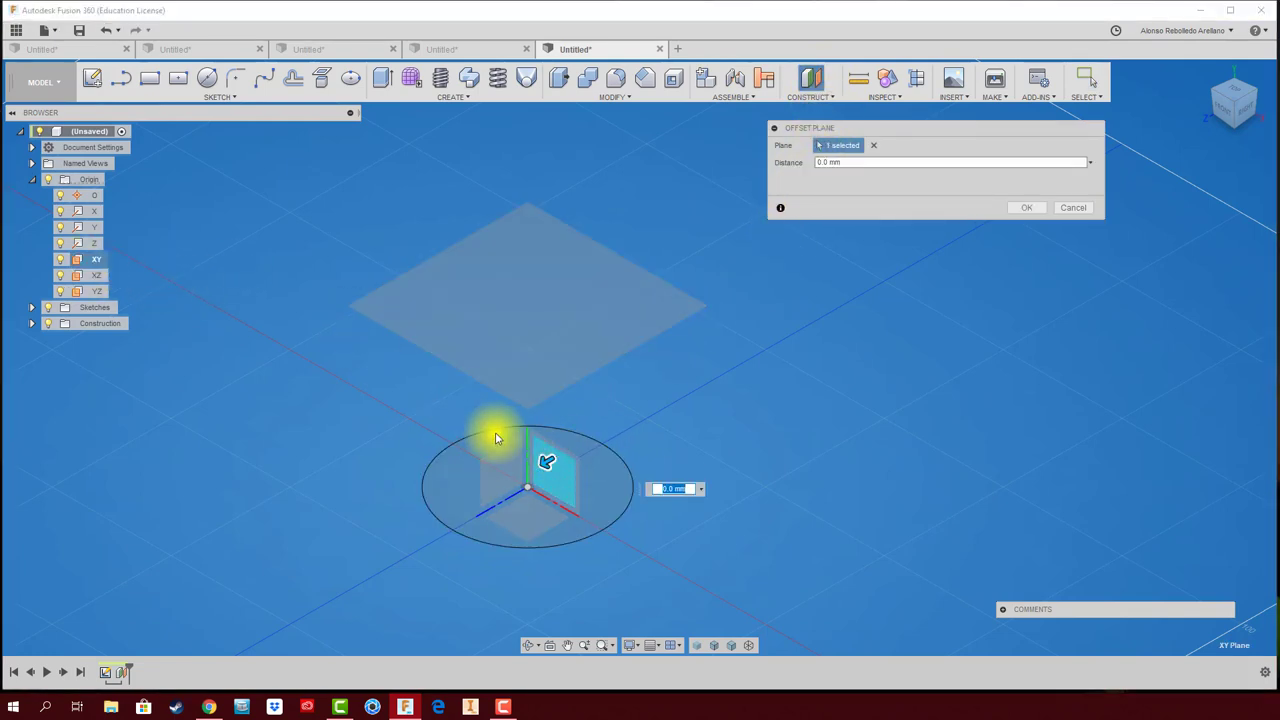
drag(542, 462, 817, 333)
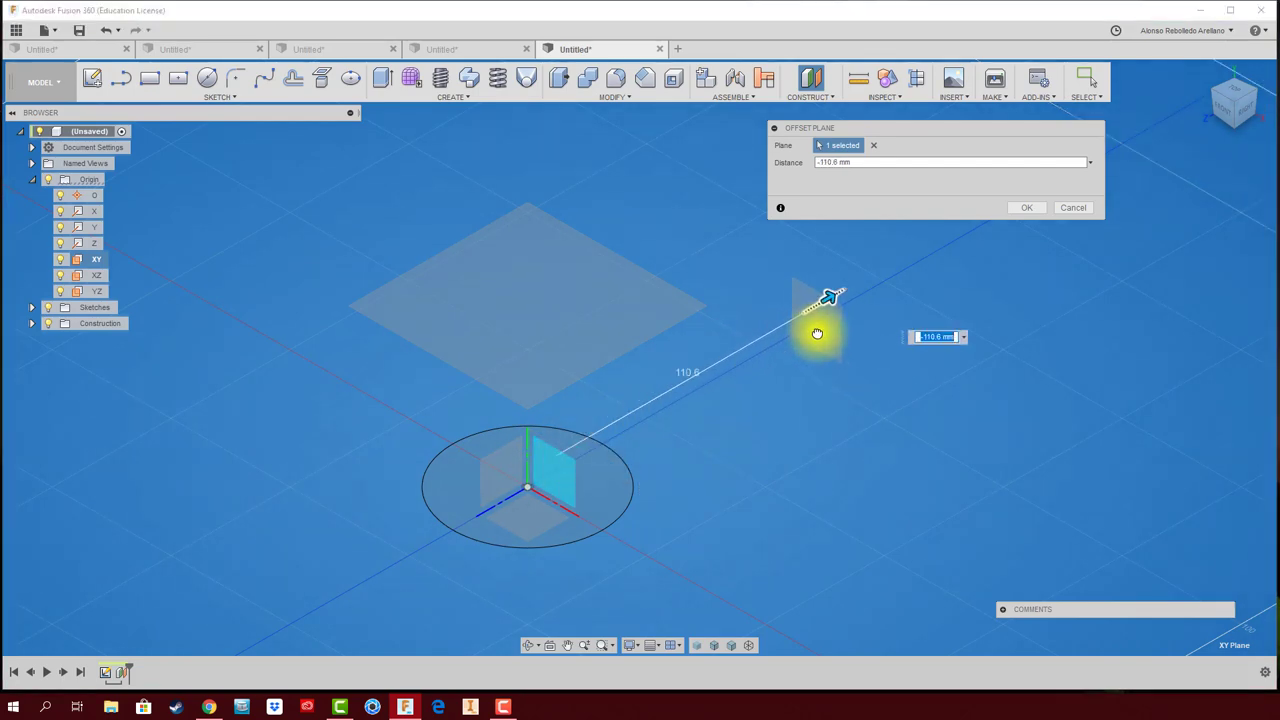
shift+middle_drag(914, 337, 894, 371)
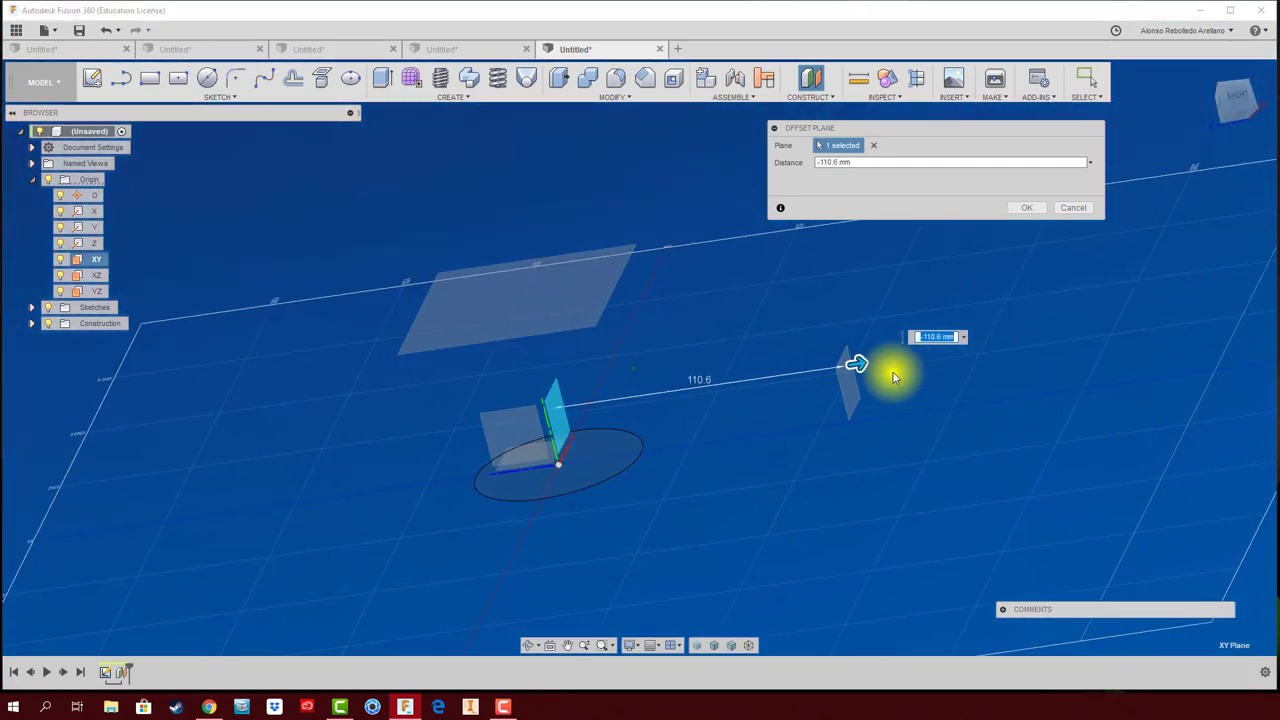
click(1233, 104)
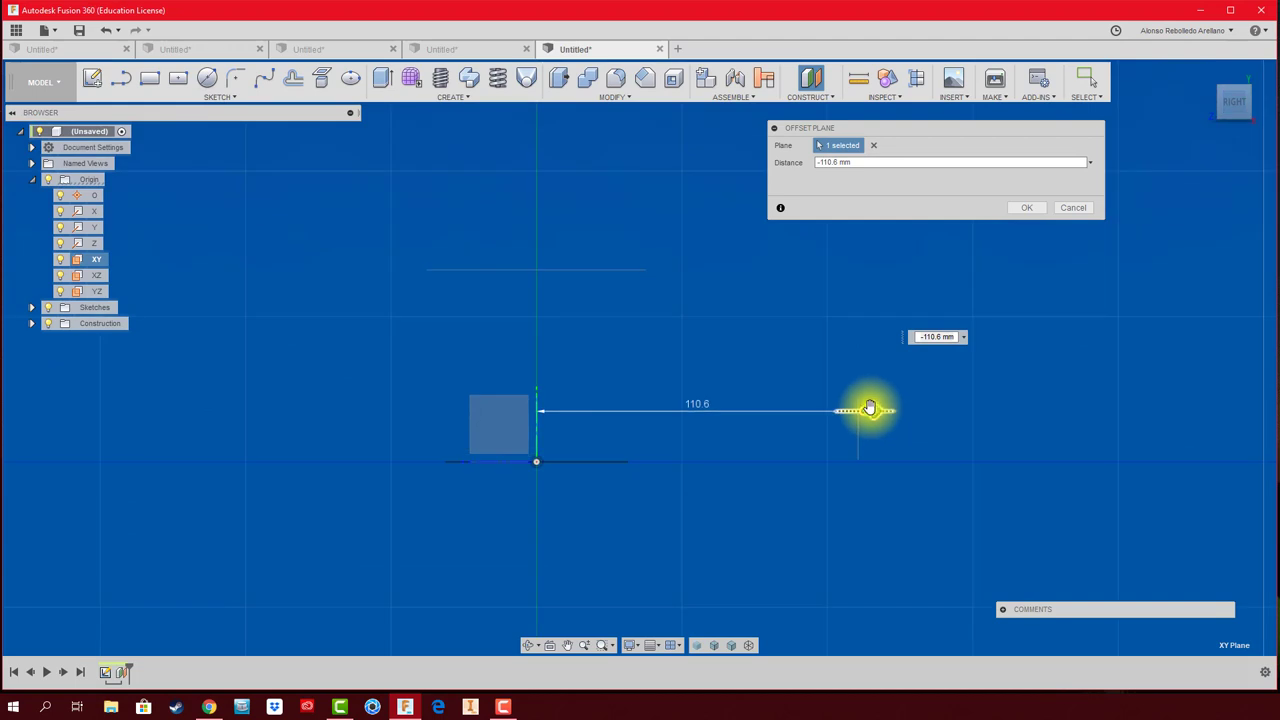
drag(866, 409, 750, 414)
click(1025, 213)
mouse_move(1025, 213)
shift+middle_down()
mouse_move(737, 409)
mouse_move(591, 283)
mouse_move(795, 224)
mouse_move(651, 177)
mouse_move(562, 283)
shift+middle_up()
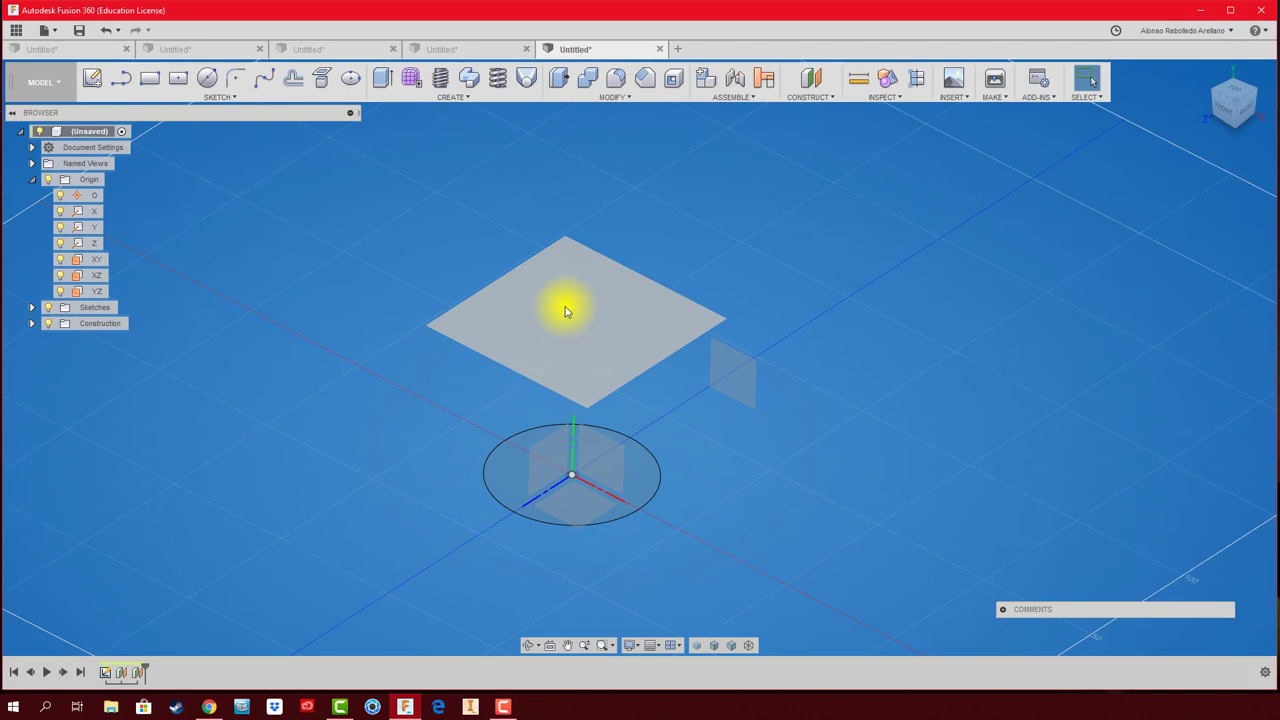
Sketch a smaller origin-centred circle on the 66 mm raised offset plane.
click(207, 80)
click(540, 298)
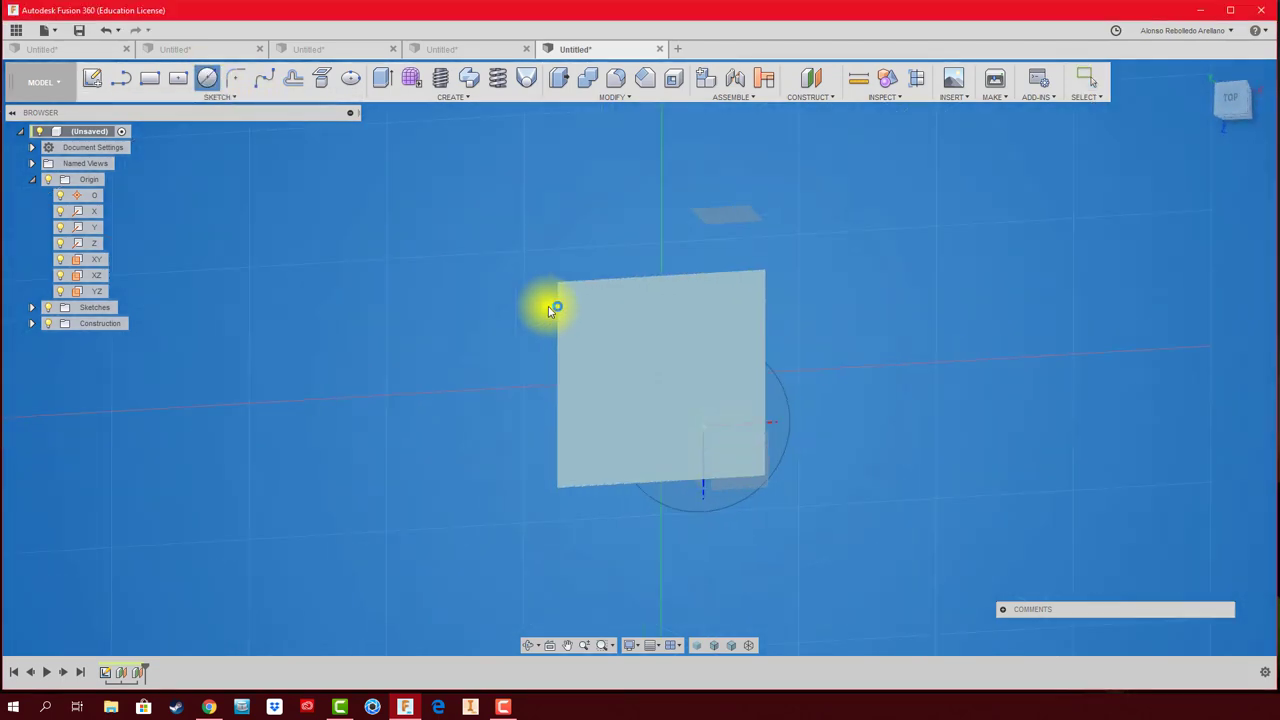
click(705, 373)
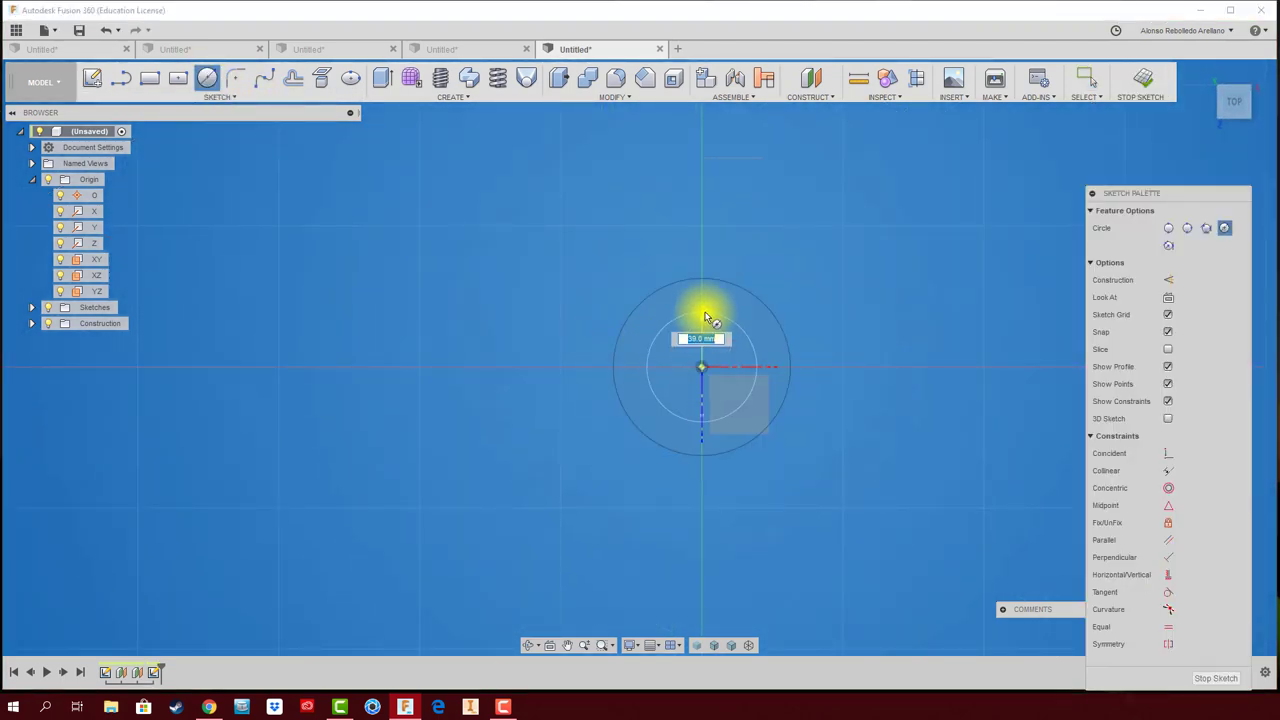
click(705, 310)
shift+middle_drag(706, 306, 1152, 78)
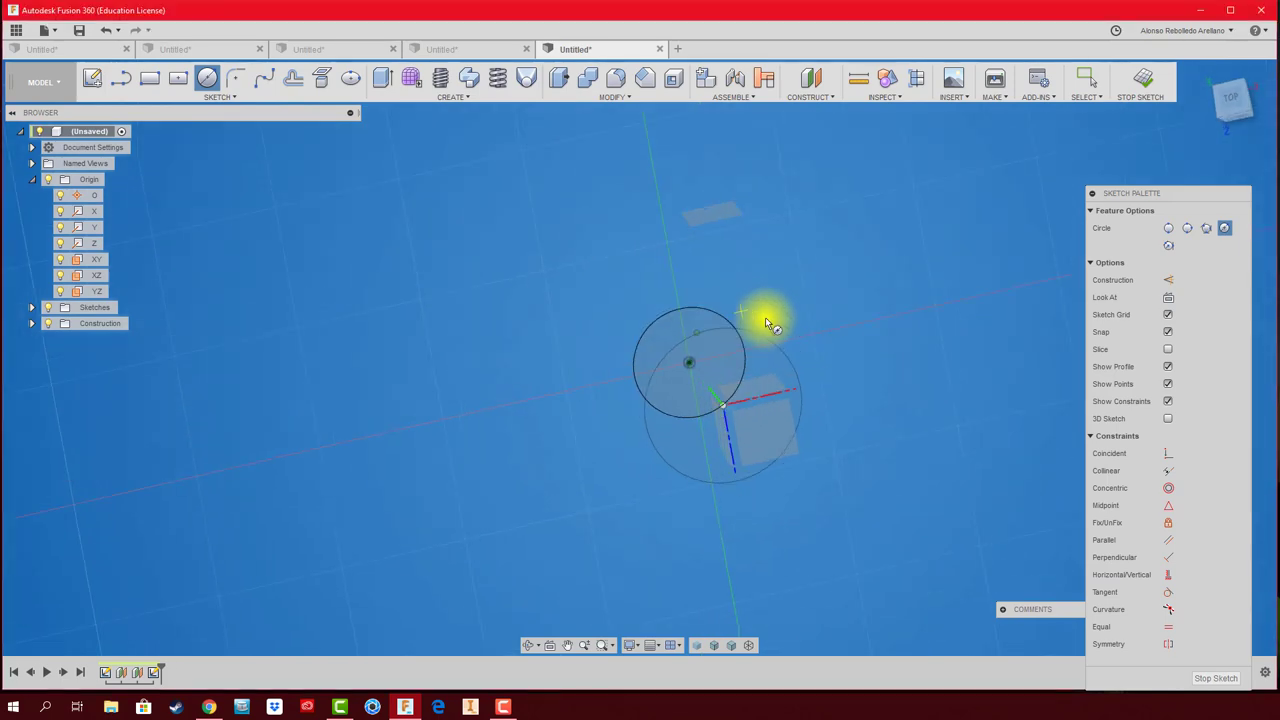
click(1152, 78)
mouse_move(908, 297)
shift+middle_down()
mouse_move(814, 411)
mouse_move(829, 440)
shift+middle_up()
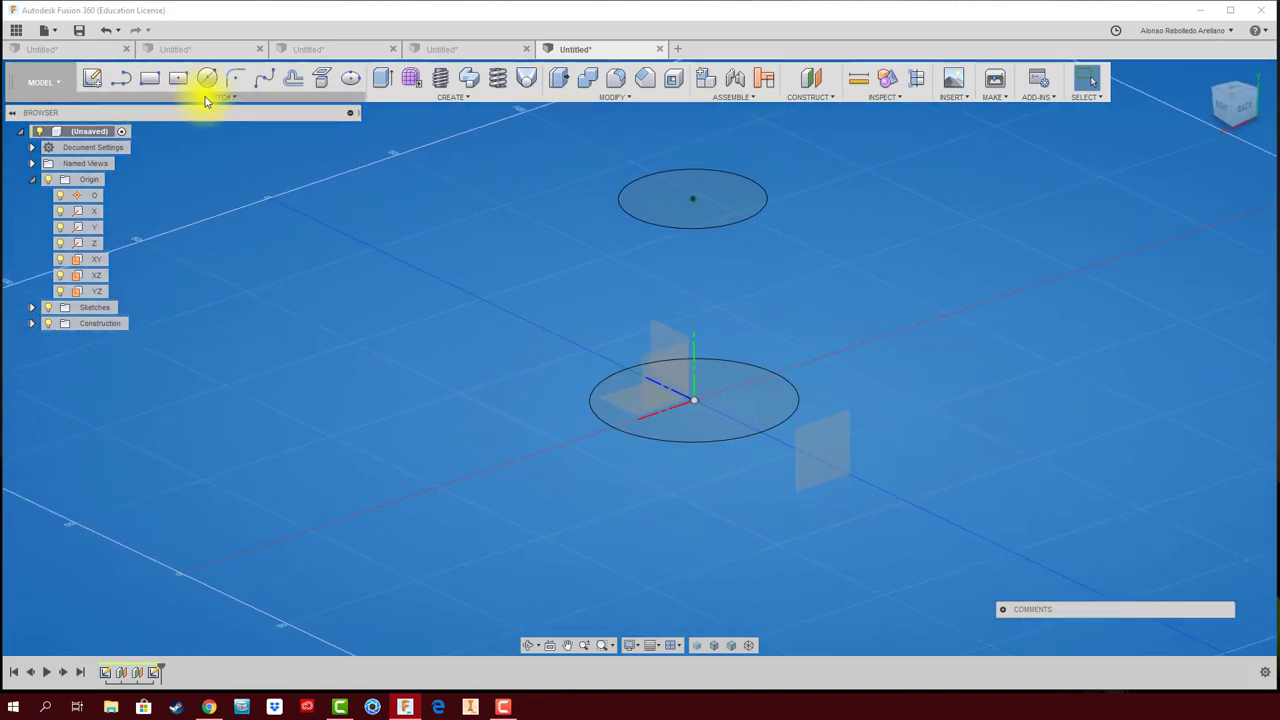
Sketch an inscribed hexagon high on the vertical offset plane, centred on the vertical axis.
click(95, 88)
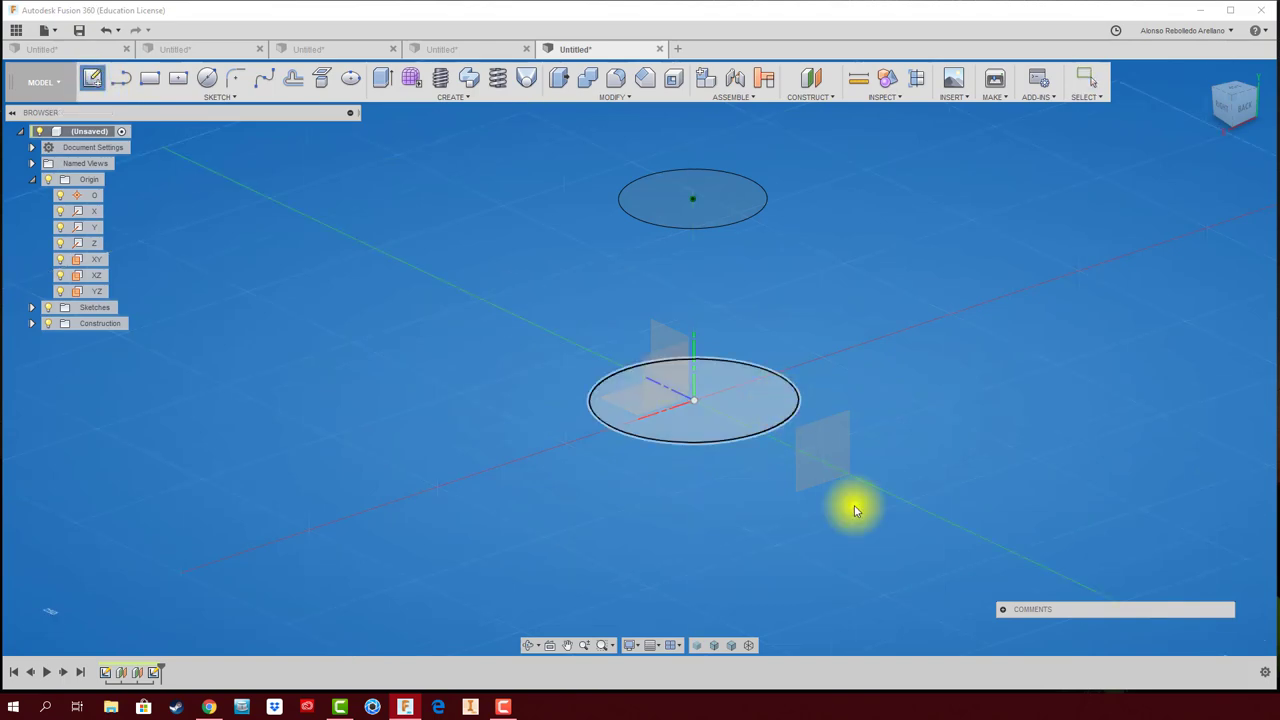
click(823, 443)
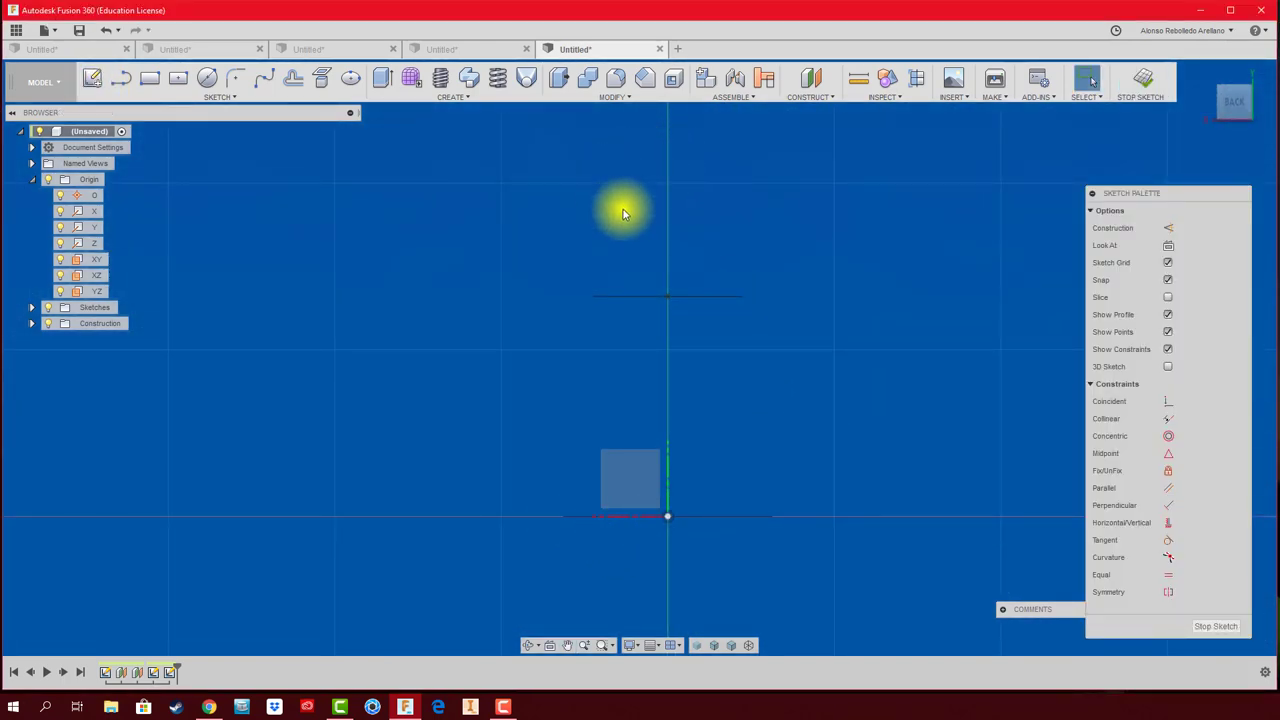
click(218, 97)
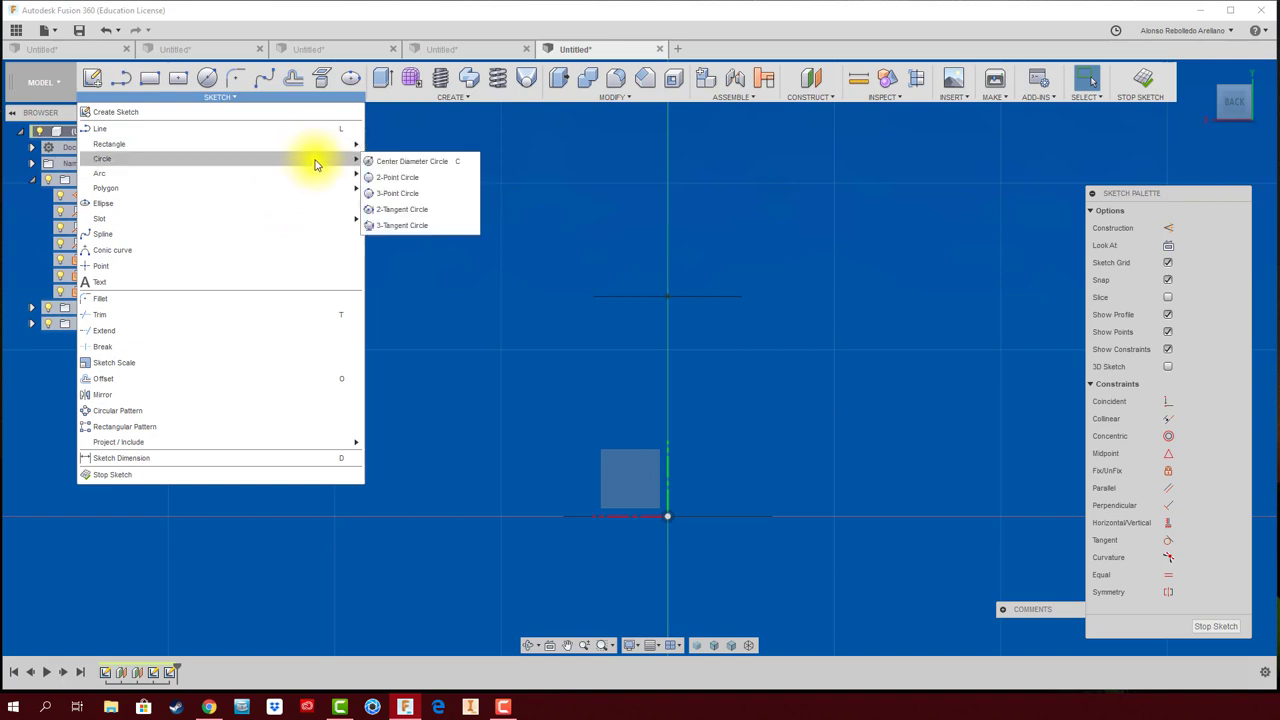
mouse_move(106, 188)
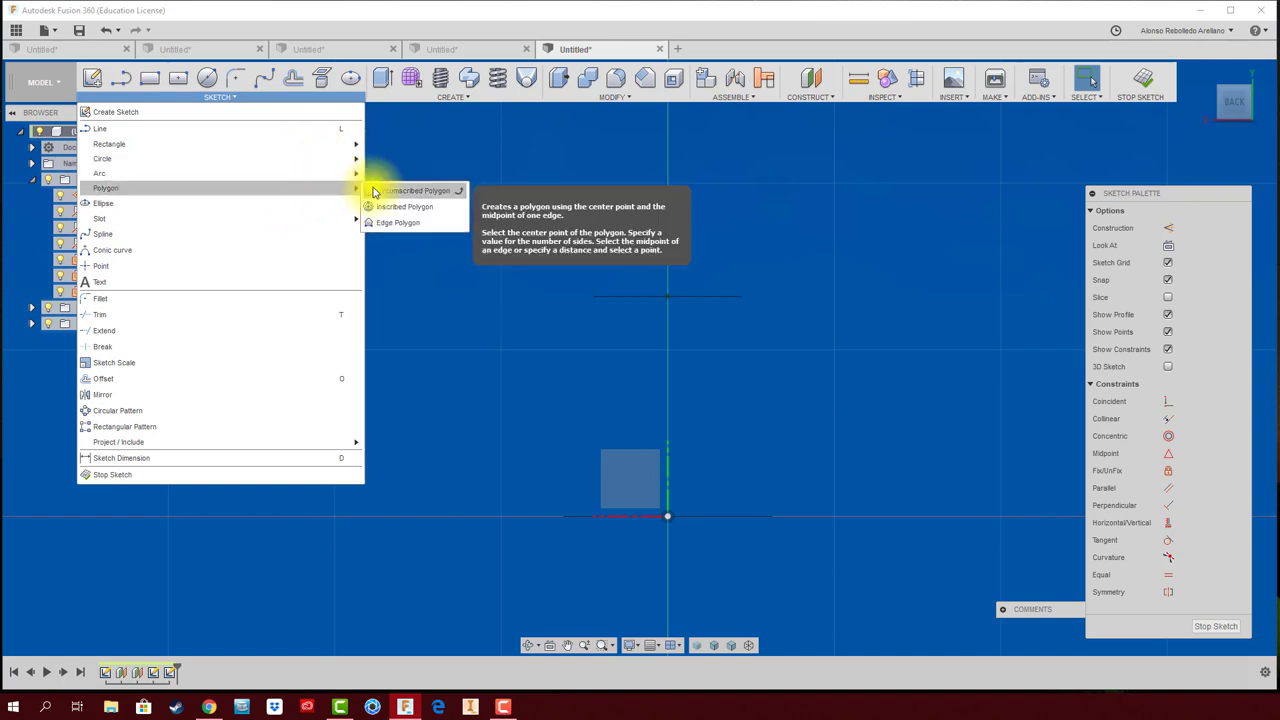
click(390, 209)
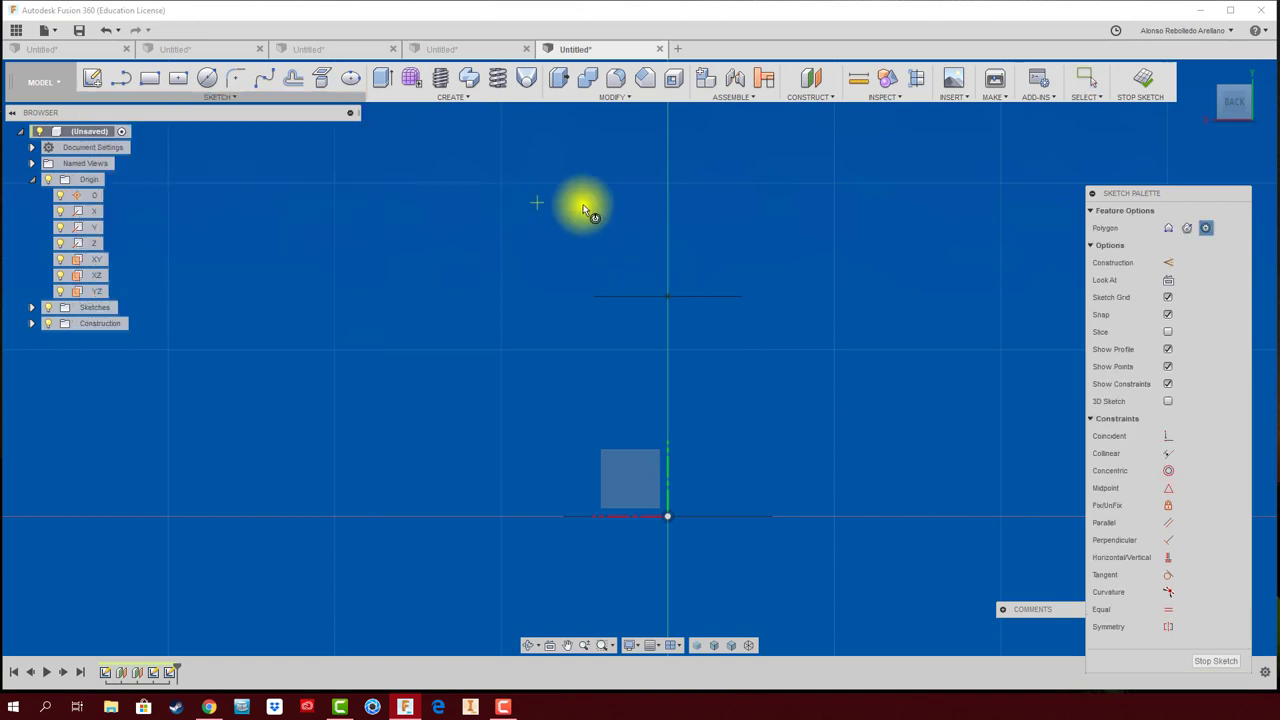
click(670, 193)
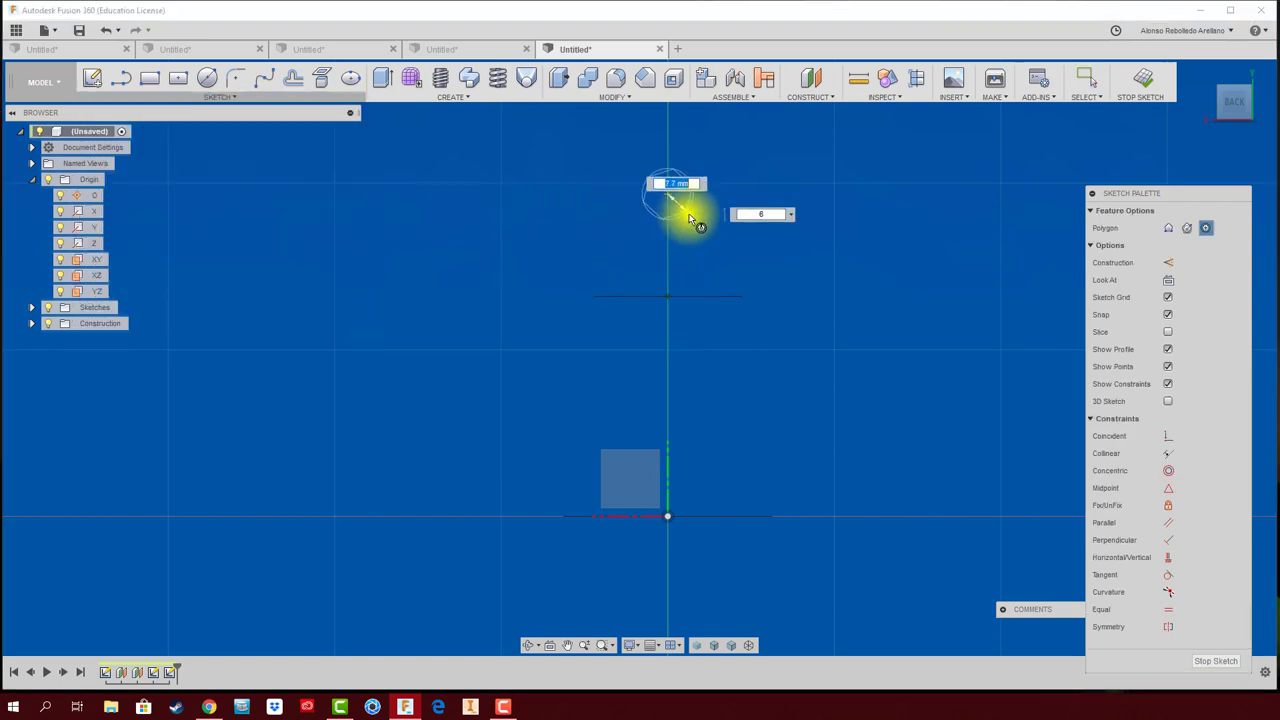
click(668, 257)
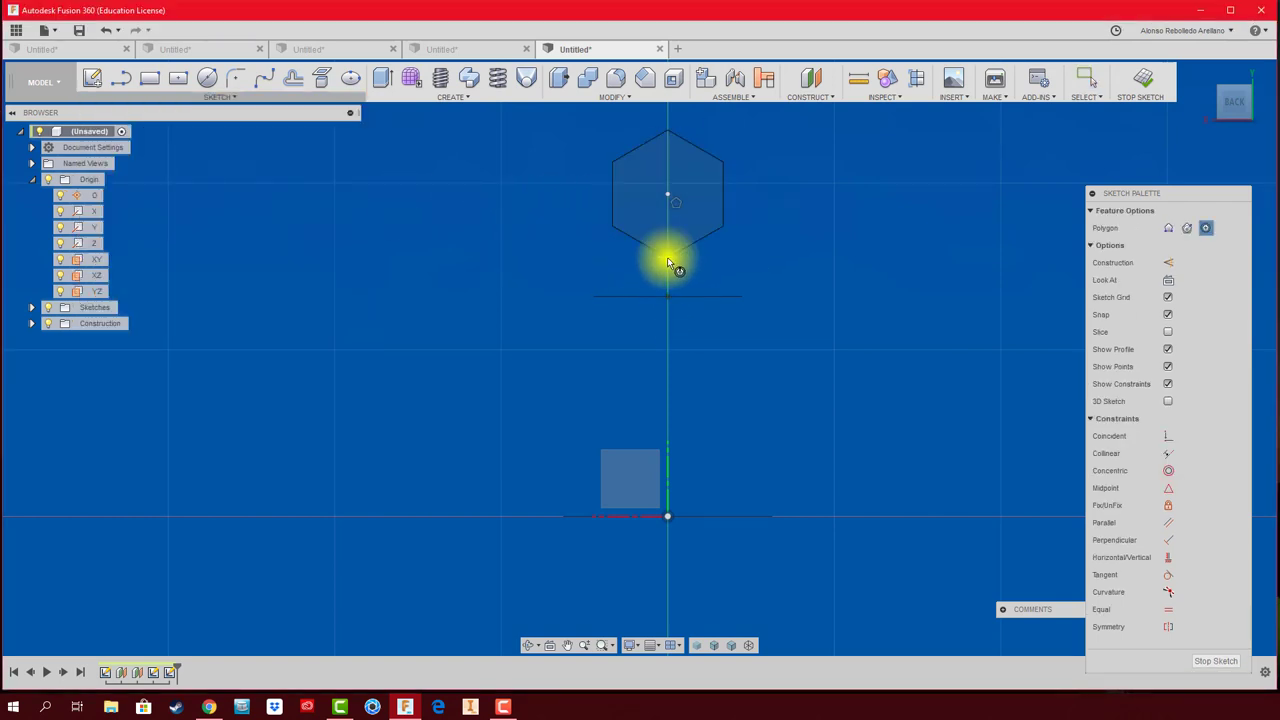
click(1143, 82)
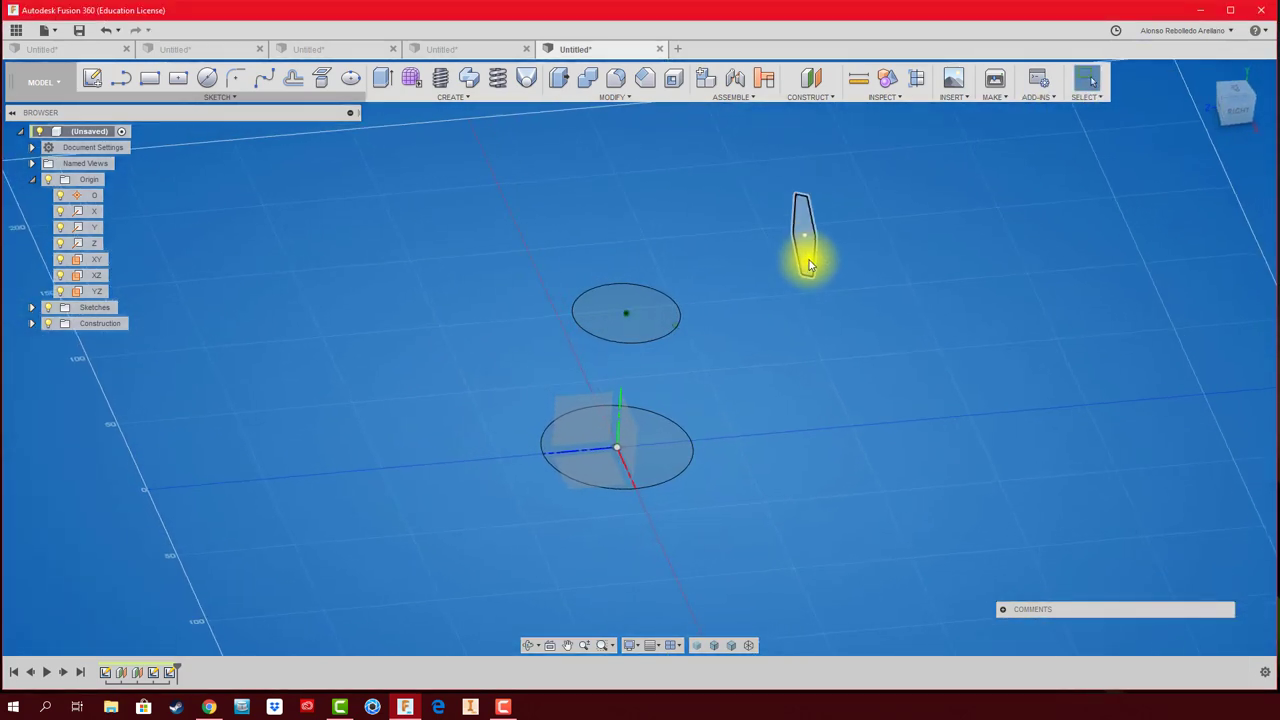
click(526, 78)
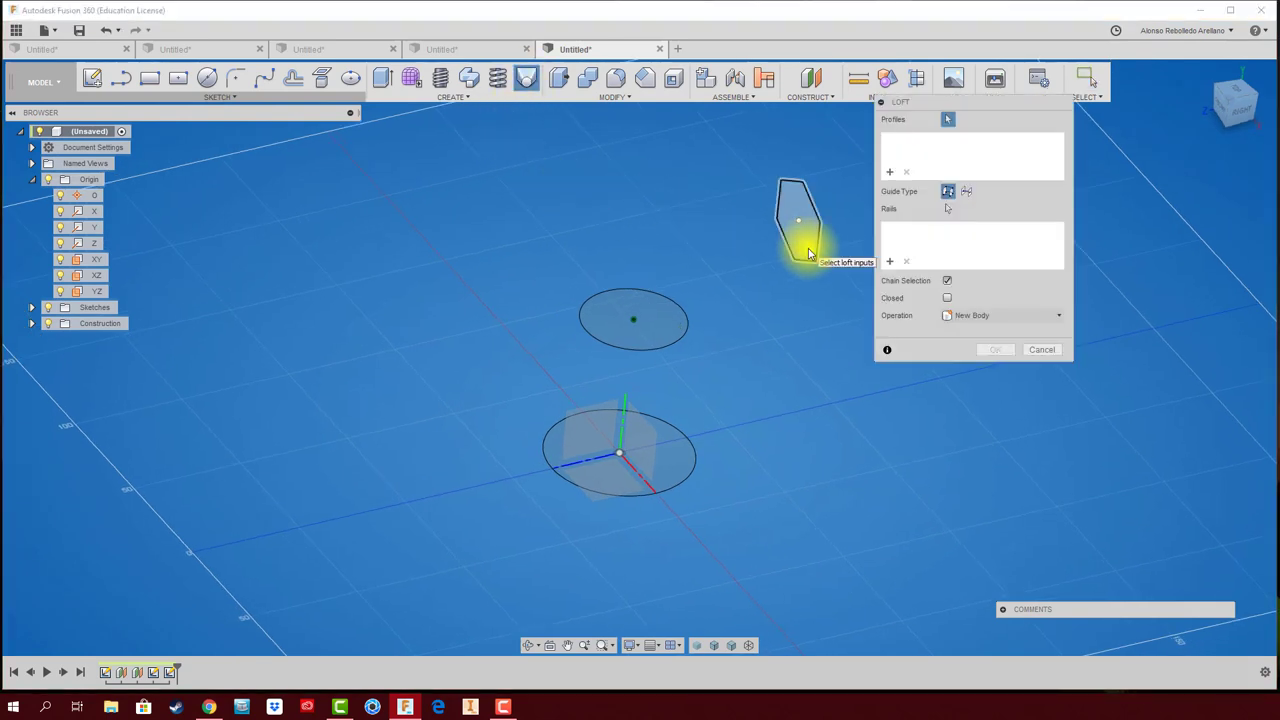
Loft bottom circle, upper circle and hexagon, with Profile 1 set to Direction at takeoff weight 0.3.
click(674, 444)
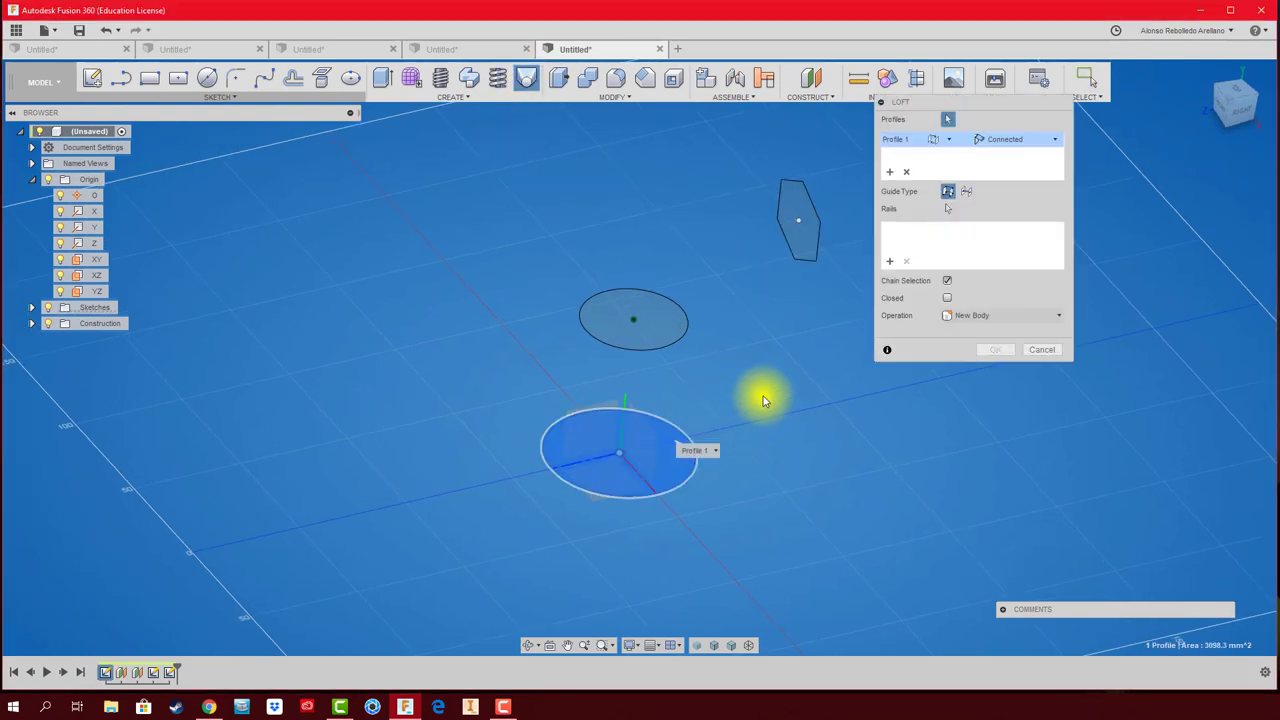
click(672, 340)
click(786, 294)
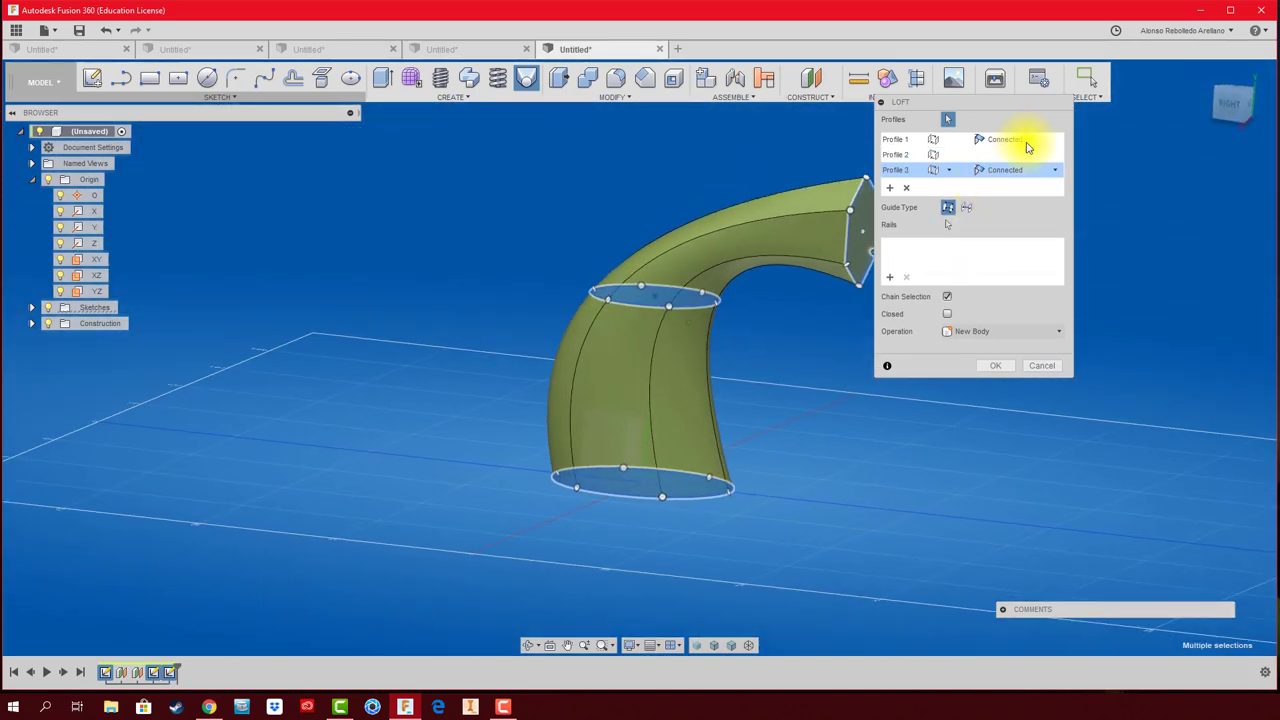
click(1056, 141)
click(1041, 173)
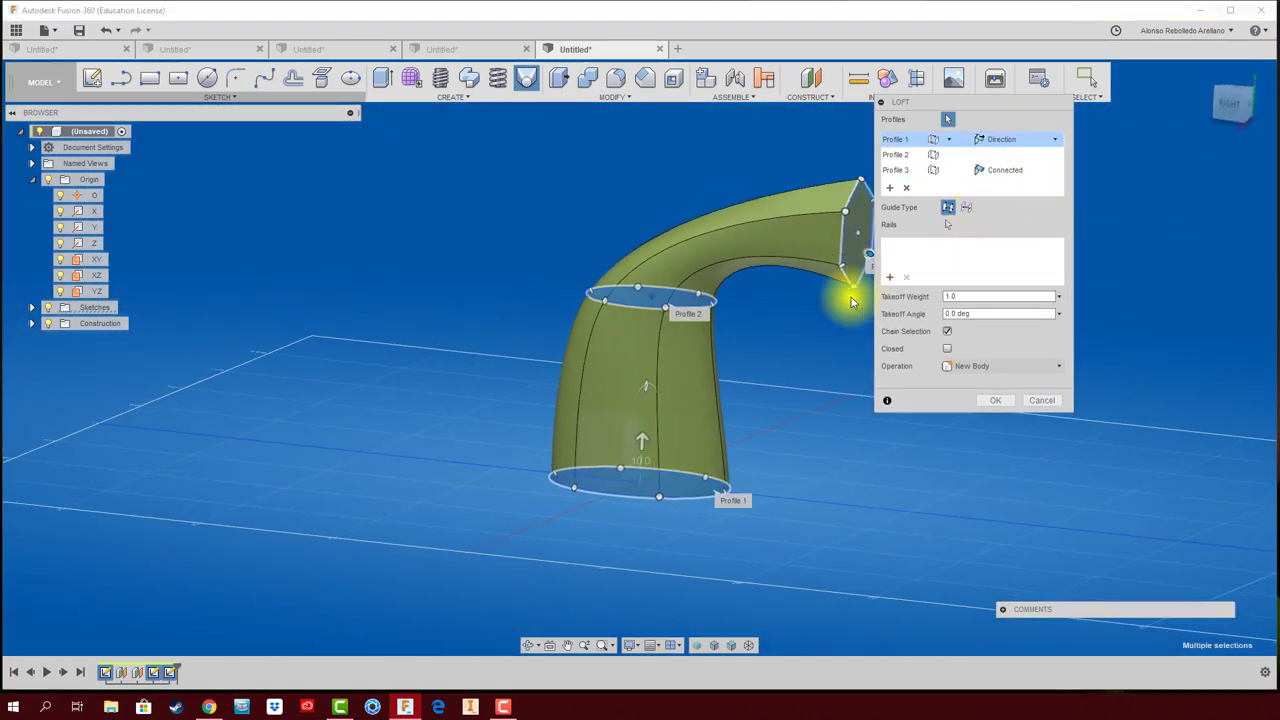
drag(605, 436, 608, 252)
Set the hexagon end to Direction with takeoff weight 3.4 and create the solid loft.
click(1046, 174)
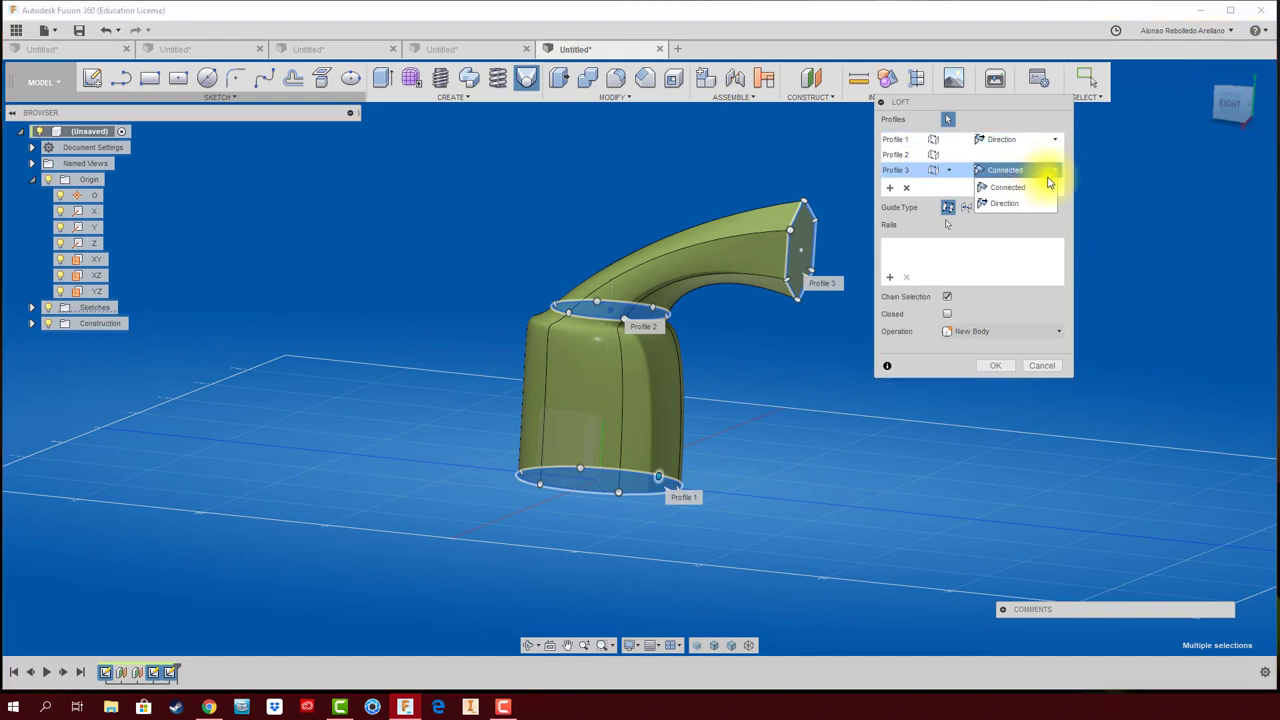
click(1017, 204)
mouse_move(828, 271)
mouse_down()
mouse_move(611, 211)
mouse_move(743, 229)
mouse_move(714, 223)
mouse_up()
mouse_move(737, 257)
shift+middle_down()
mouse_move(790, 333)
mouse_move(943, 391)
mouse_move(937, 403)
shift+middle_up()
click(995, 400)
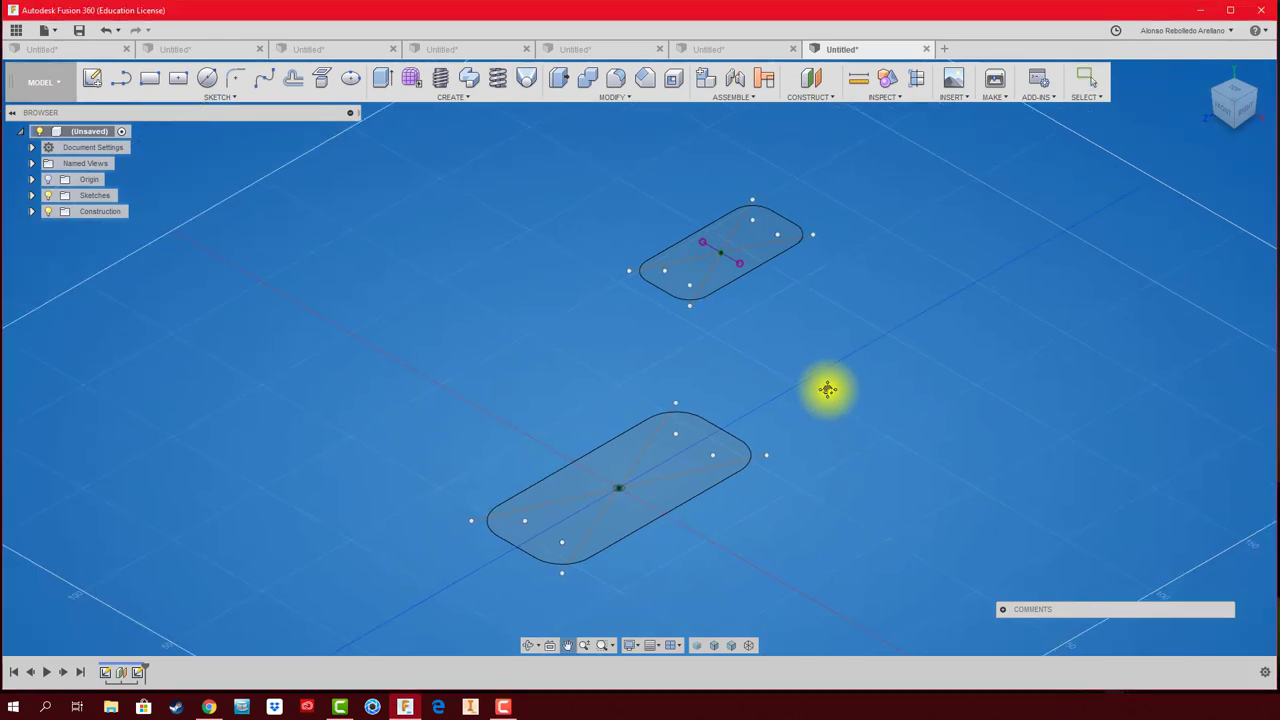
Orbit the view to see the smaller slot sketch above the larger one.
mouse_move(823, 389)
shift+middle_down()
mouse_move(857, 370)
mouse_move(757, 360)
mouse_move(800, 371)
mouse_move(617, 372)
mouse_move(551, 394)
mouse_move(560, 380)
mouse_move(541, 384)
shift+middle_up()
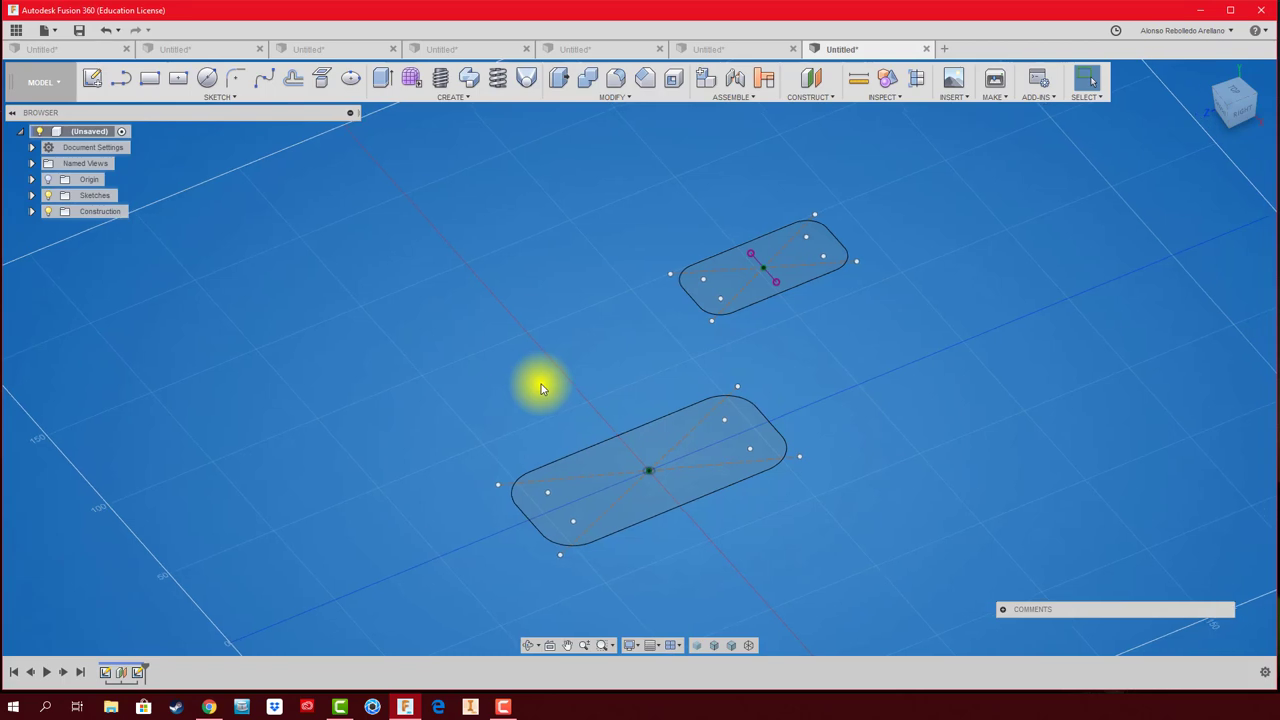
In Sketch1, add a vertical construction line along the slot's centreline and finish the sketch.
right_click(106, 672)
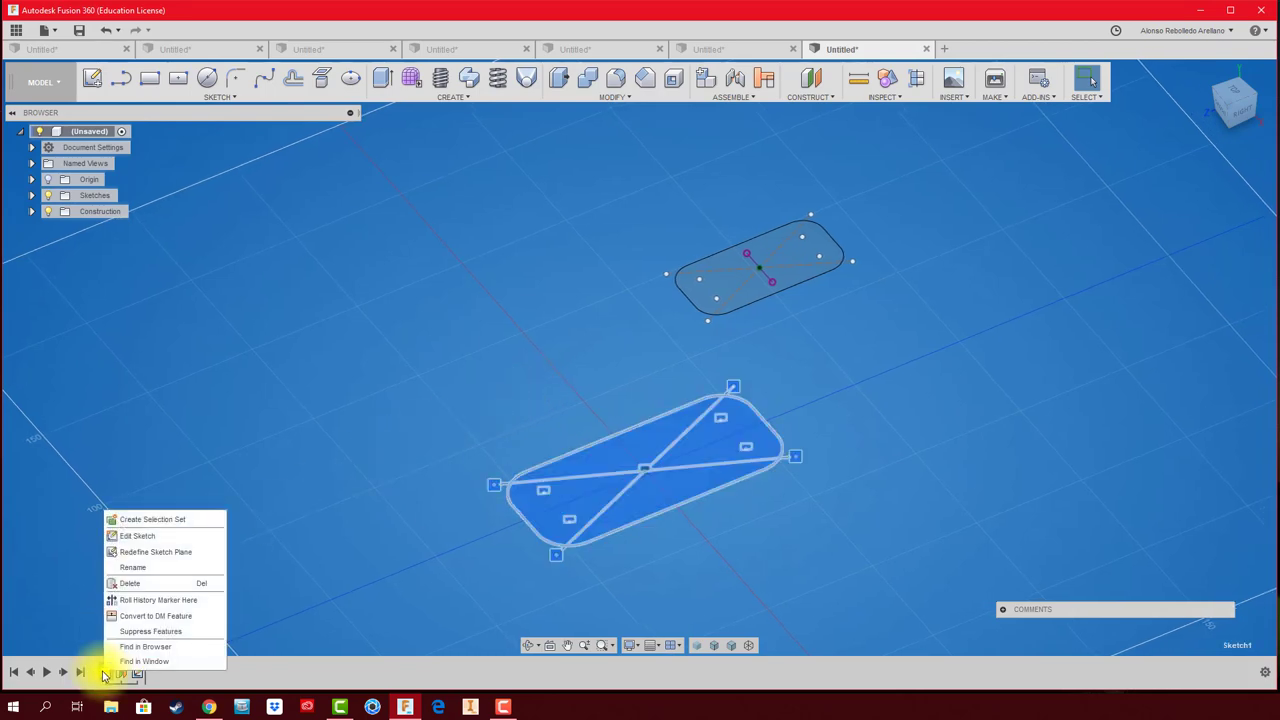
click(156, 537)
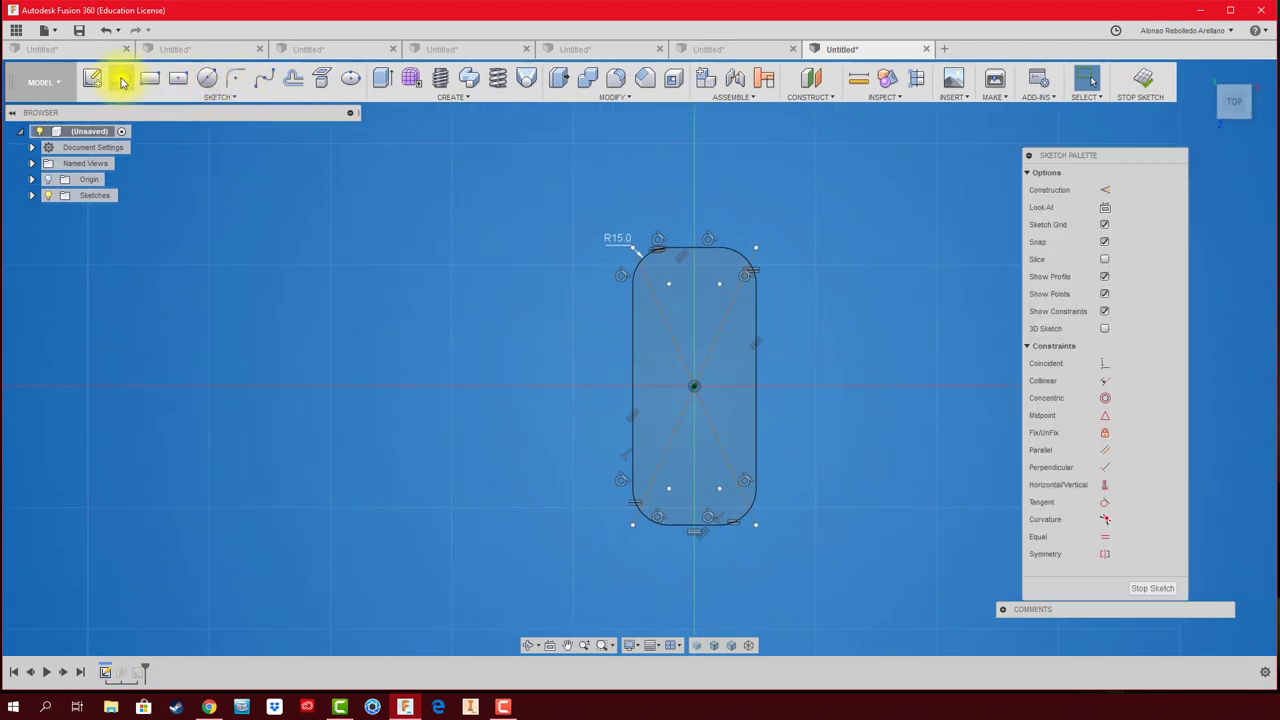
click(121, 79)
click(697, 145)
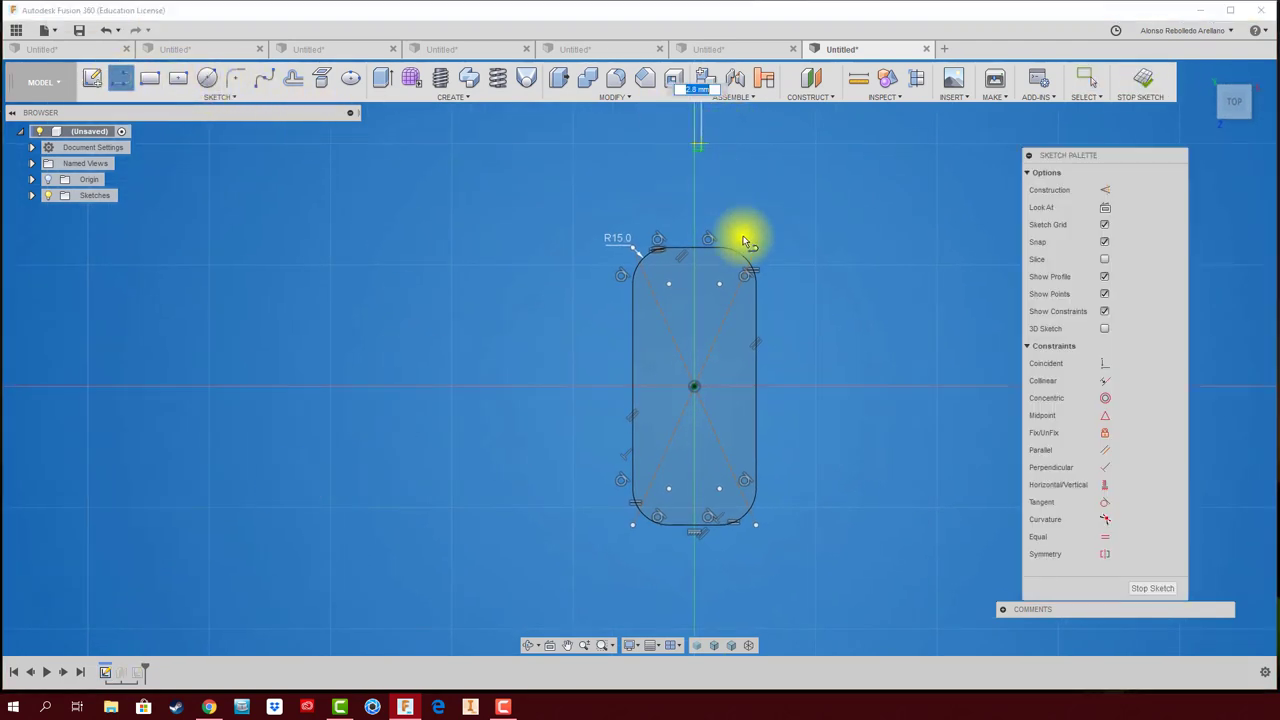
click(695, 580)
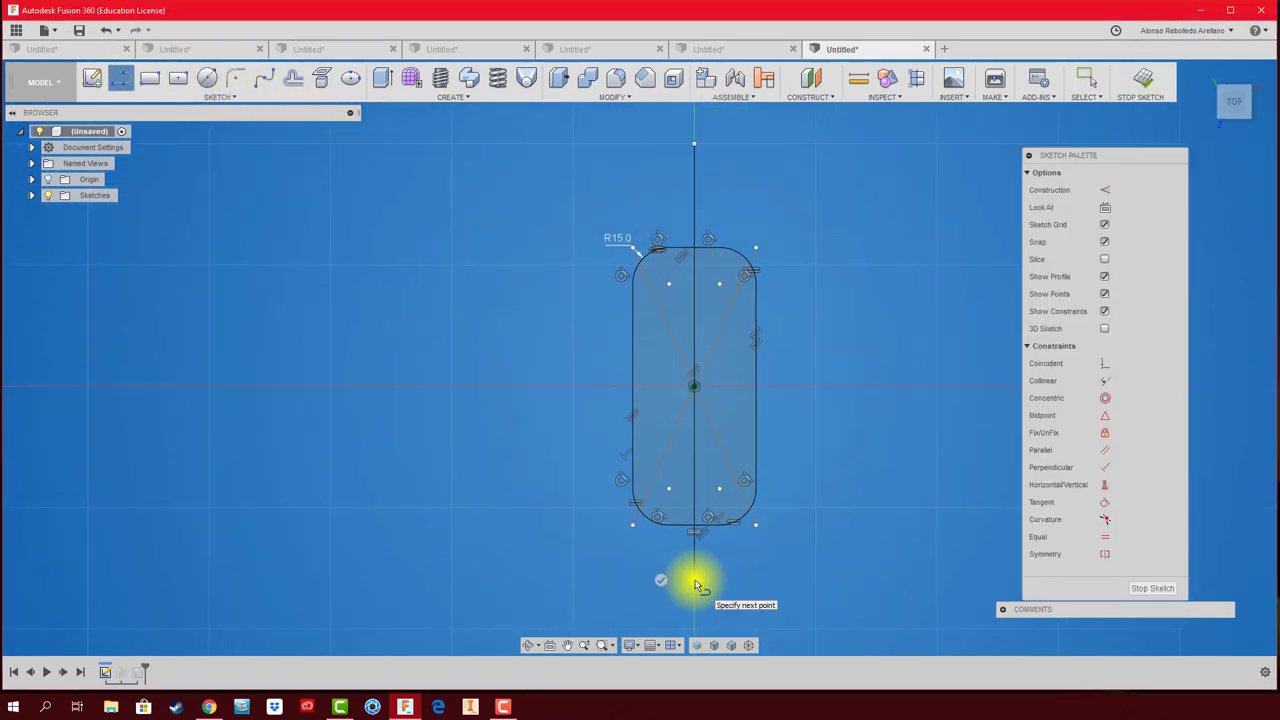
key(Escape)
click(695, 193)
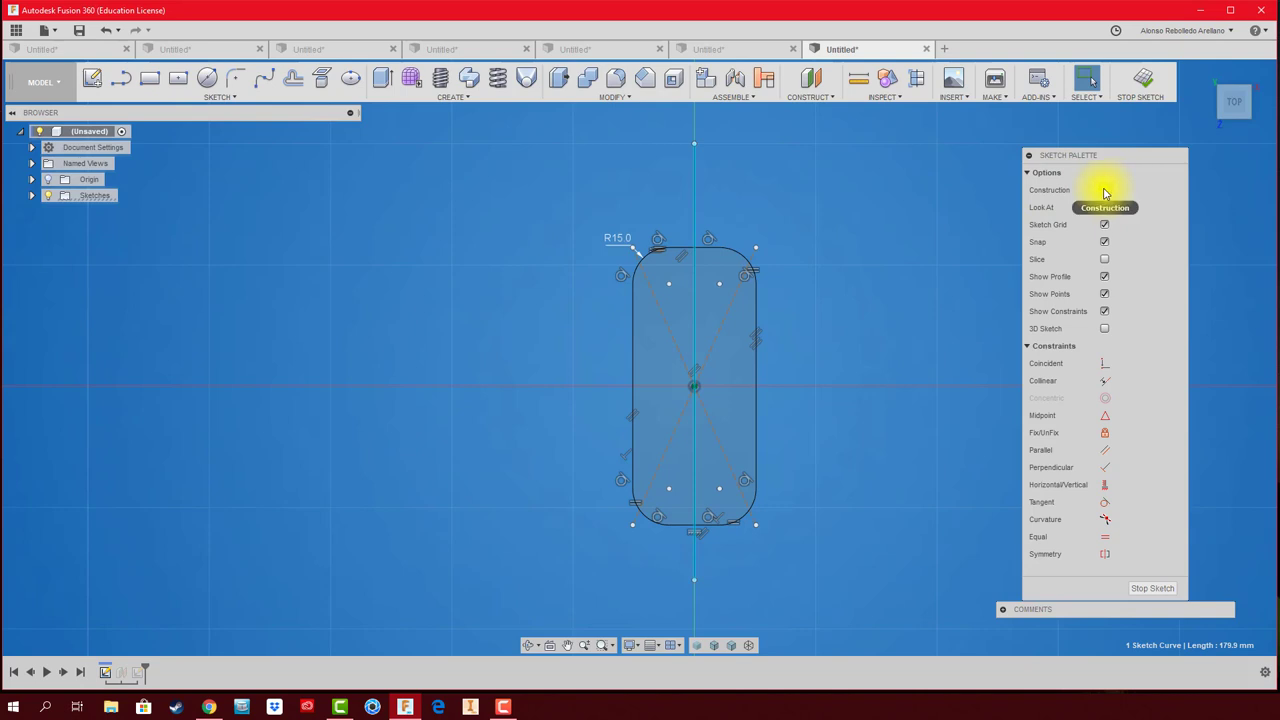
click(1105, 190)
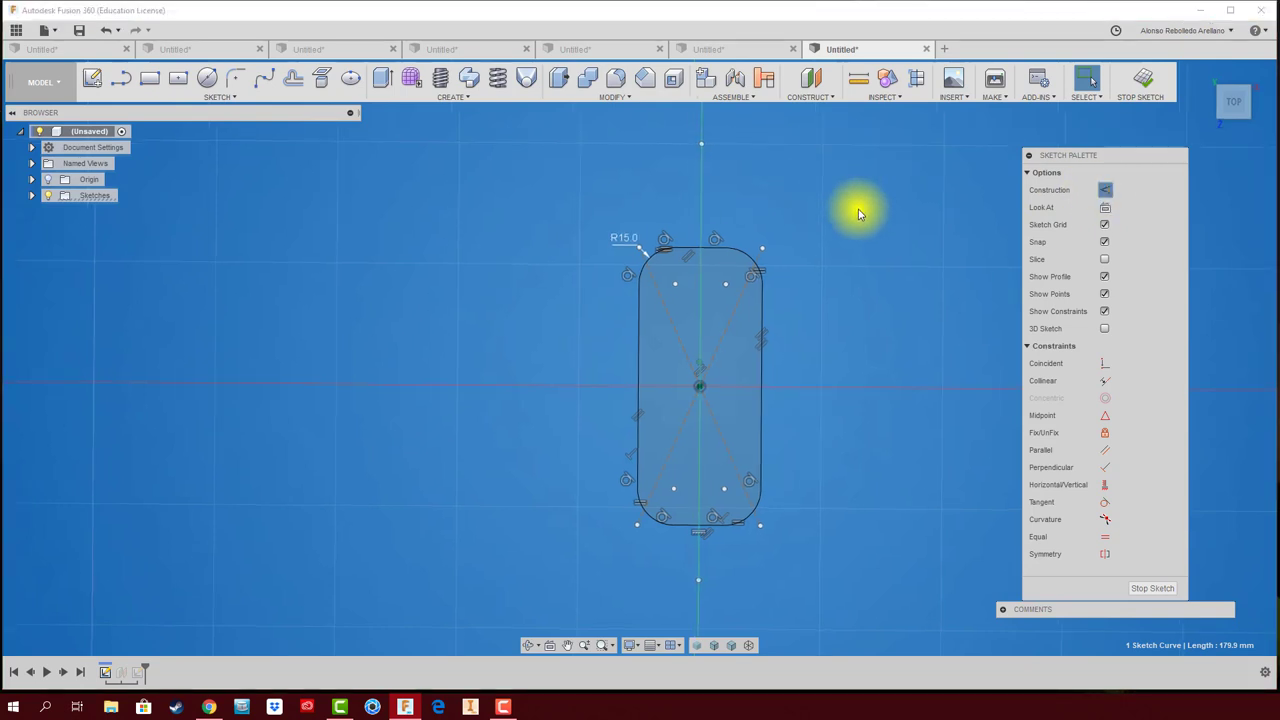
key(F6)
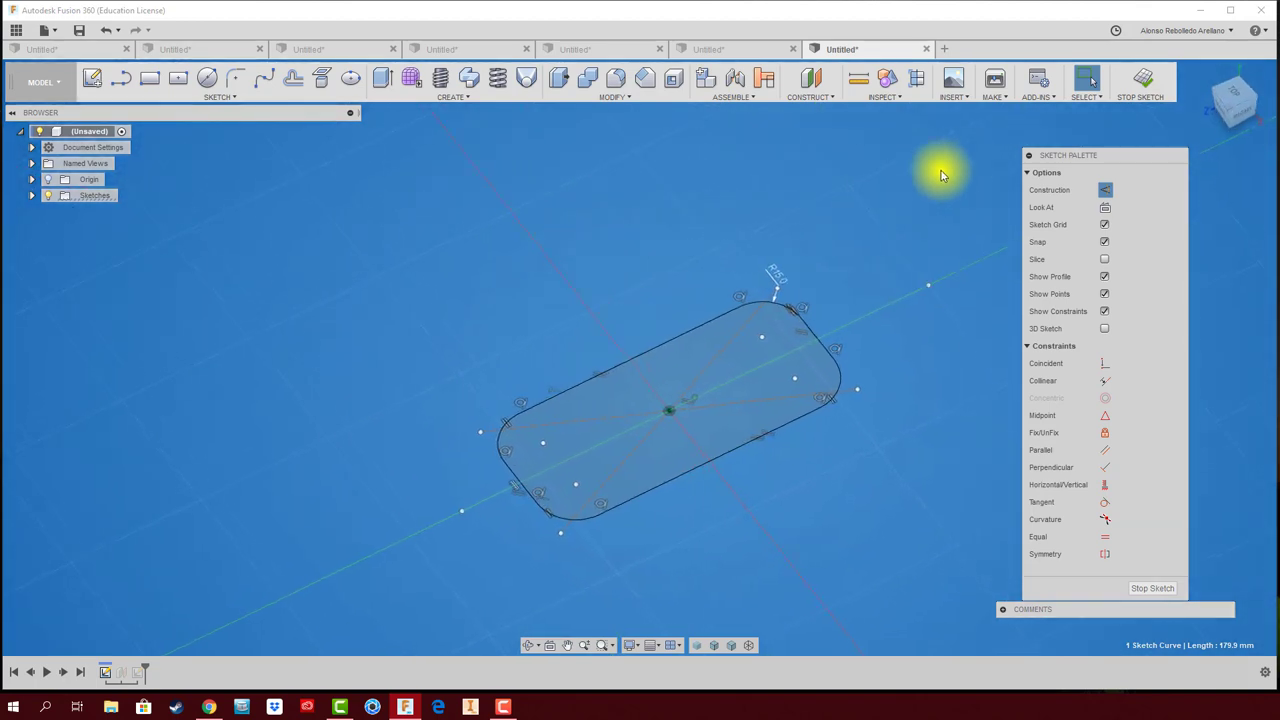
click(1138, 84)
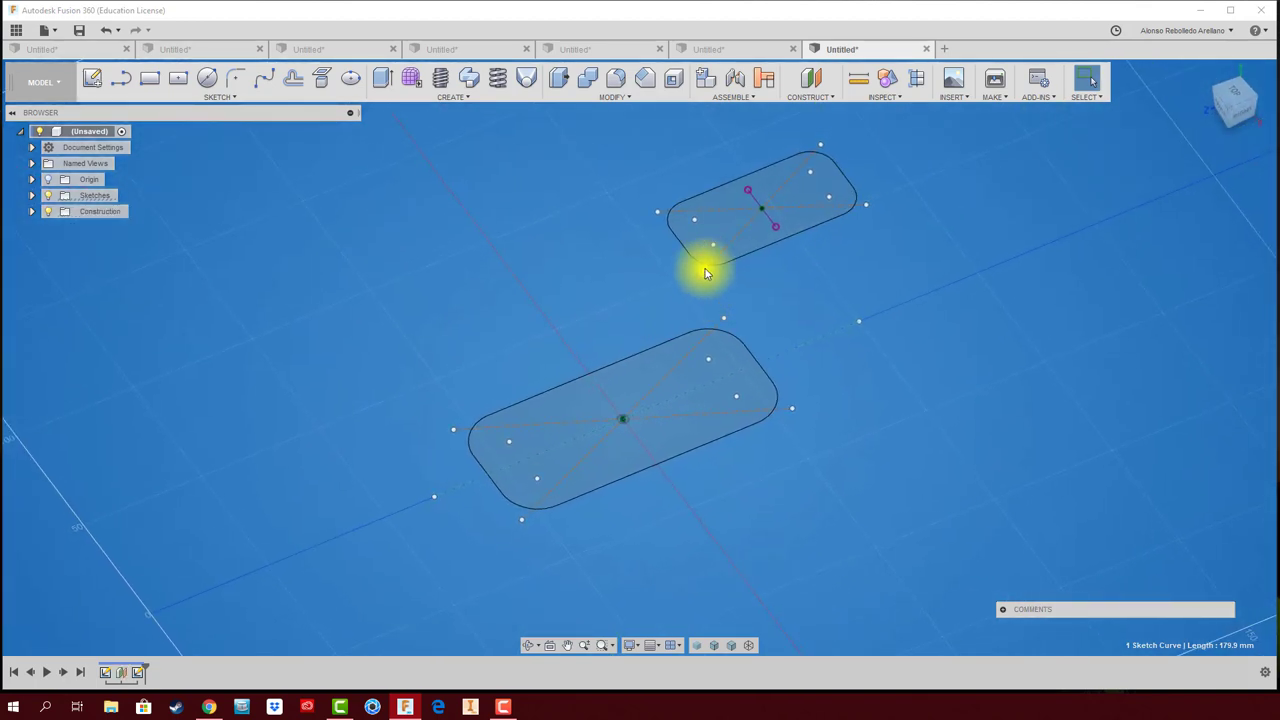
Add a construction line along the upper slot sketch's axis, then show the origin axes and planes.
right_click(137, 678)
click(171, 610)
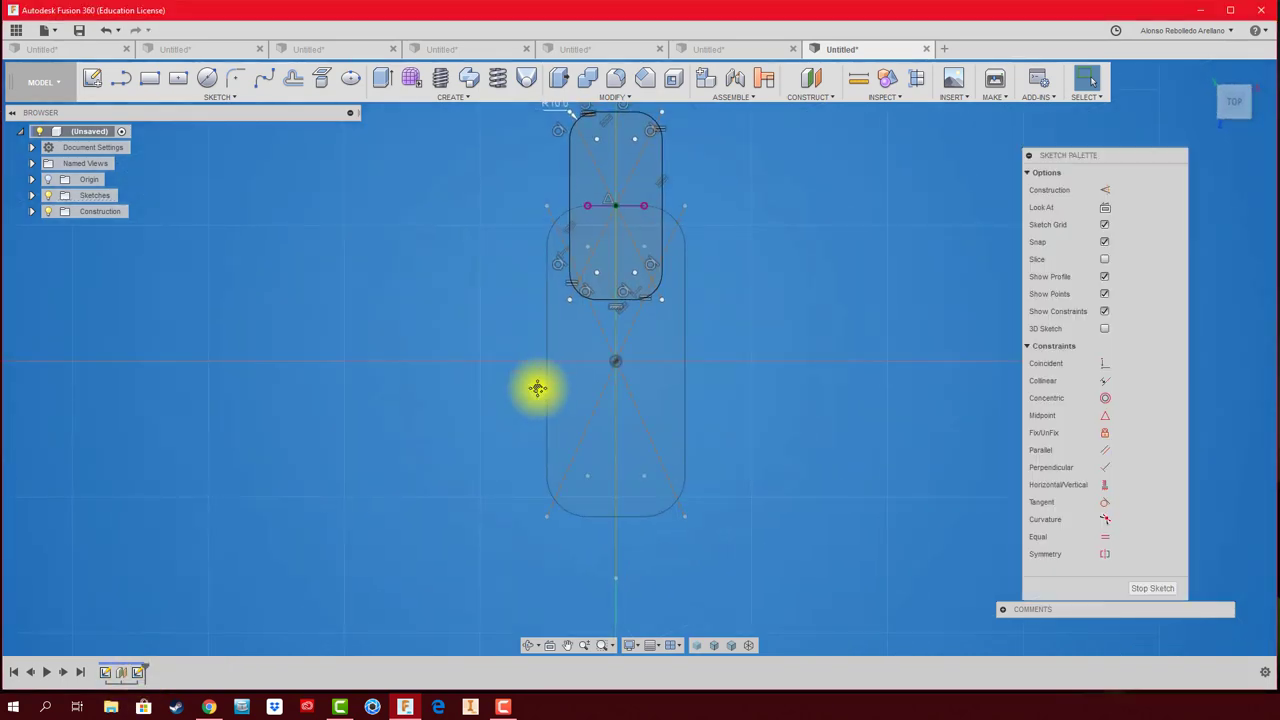
click(122, 78)
click(604, 150)
click(603, 434)
key(Escape)
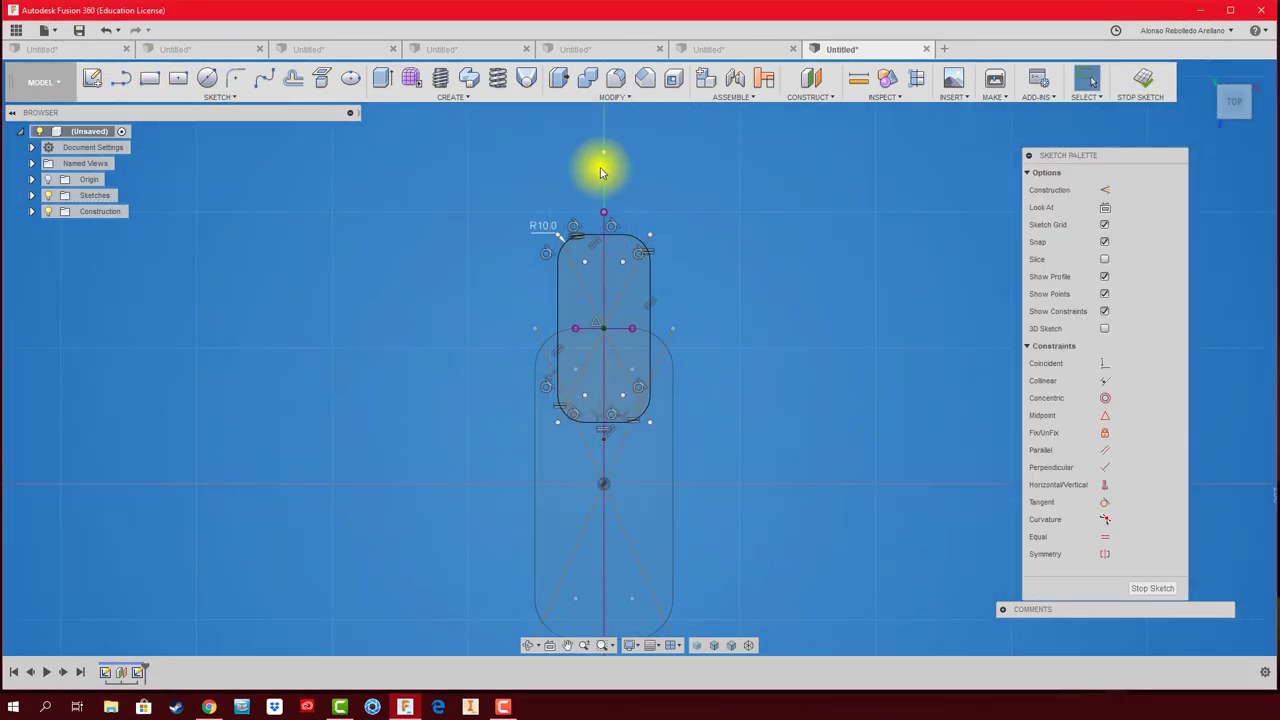
click(603, 175)
click(1104, 190)
click(1140, 80)
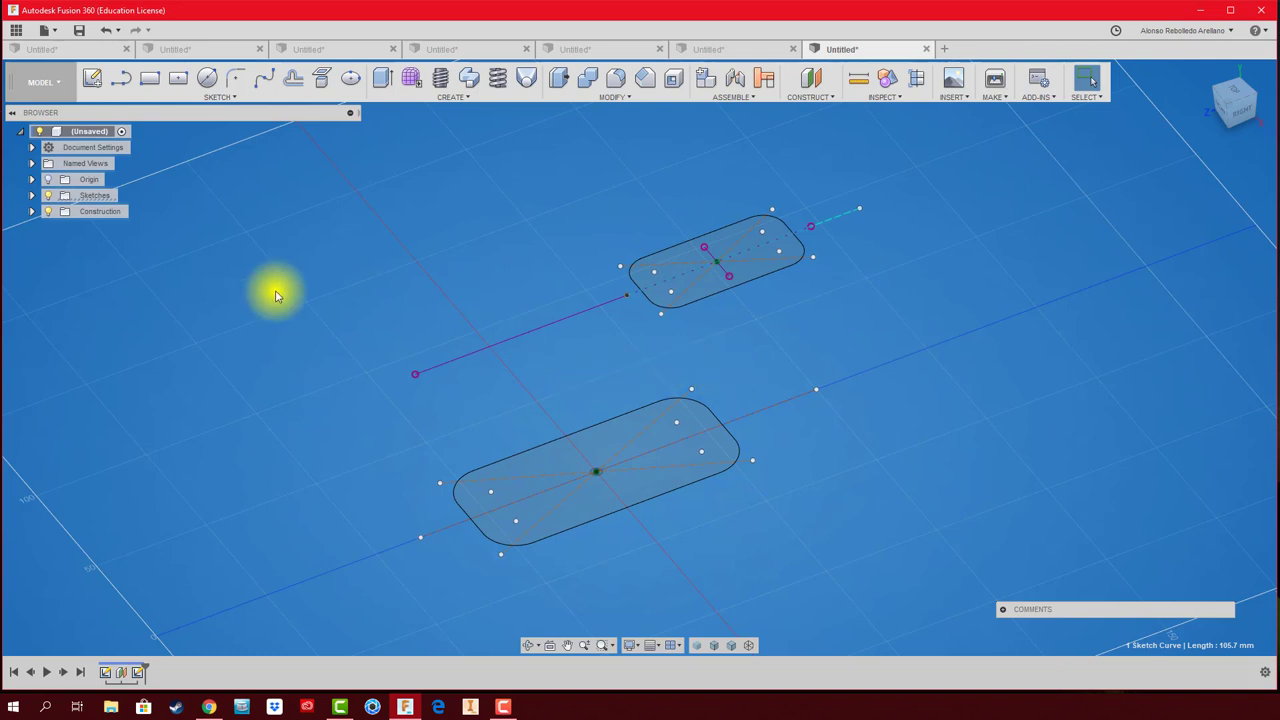
click(47, 181)
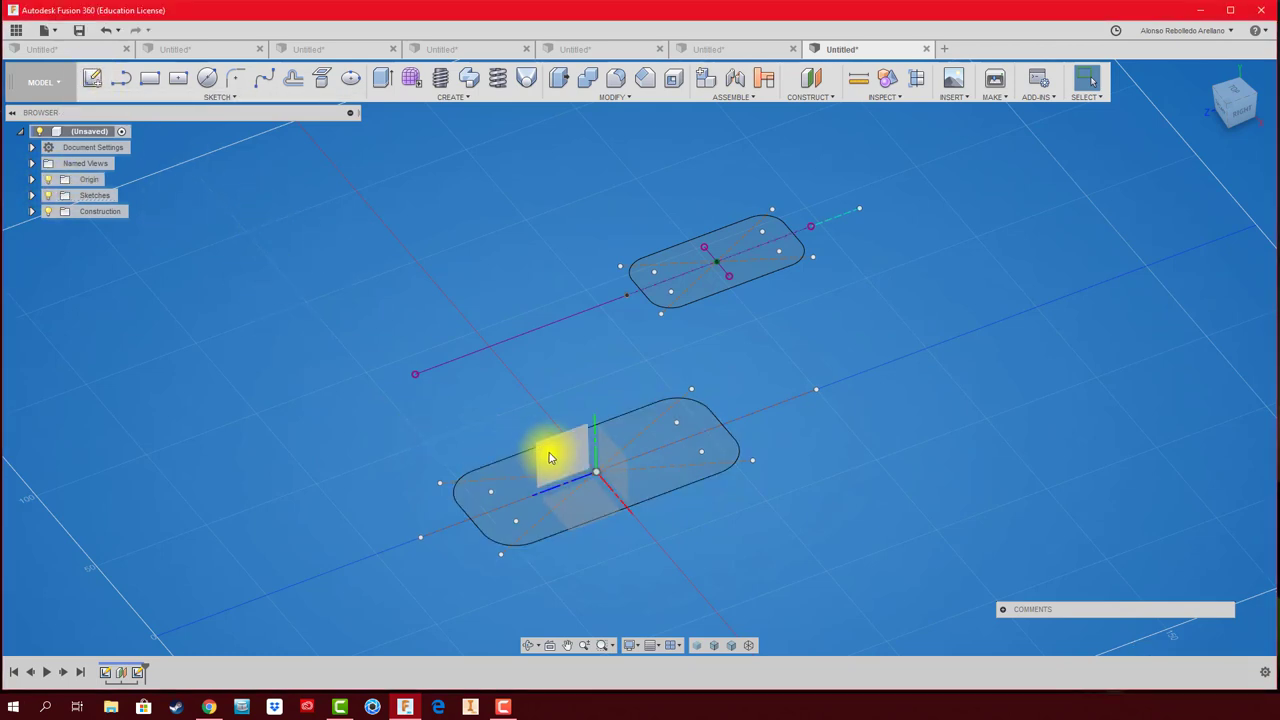
On the side origin plane, sketch the first spline rail from the upper slot's end to the lower slot, then reshape its middle tangent.
click(92, 80)
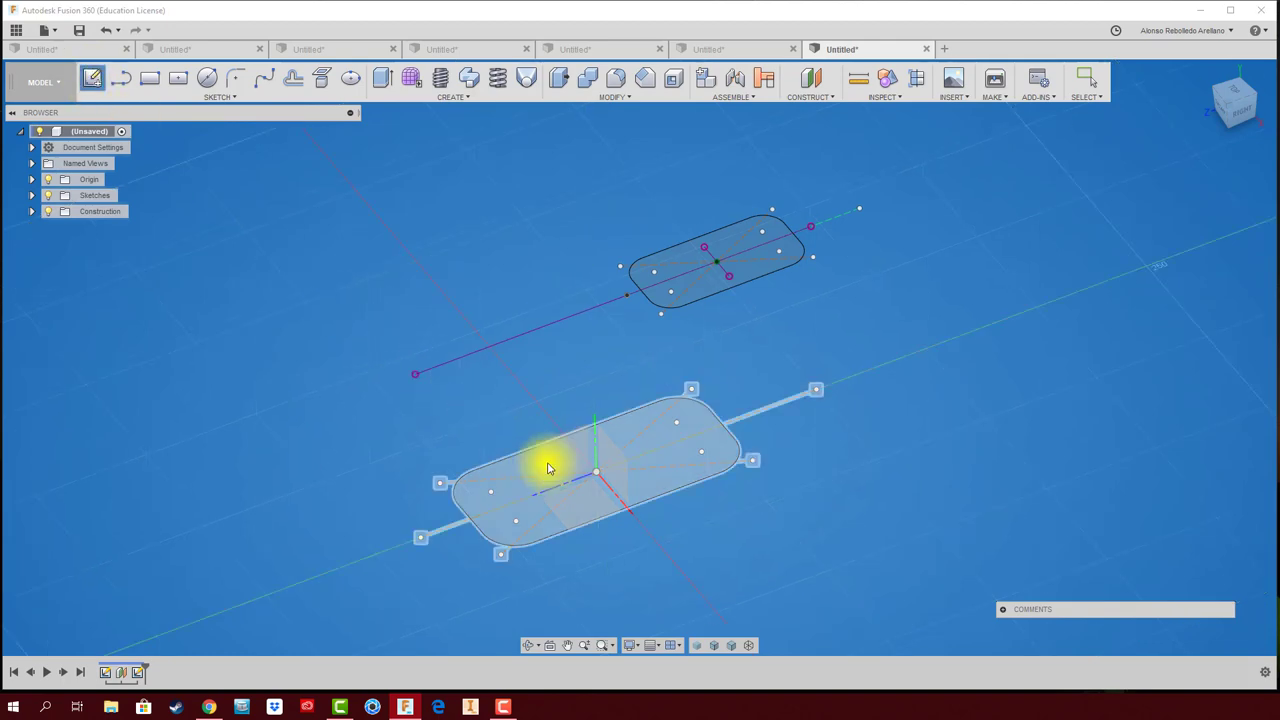
click(557, 456)
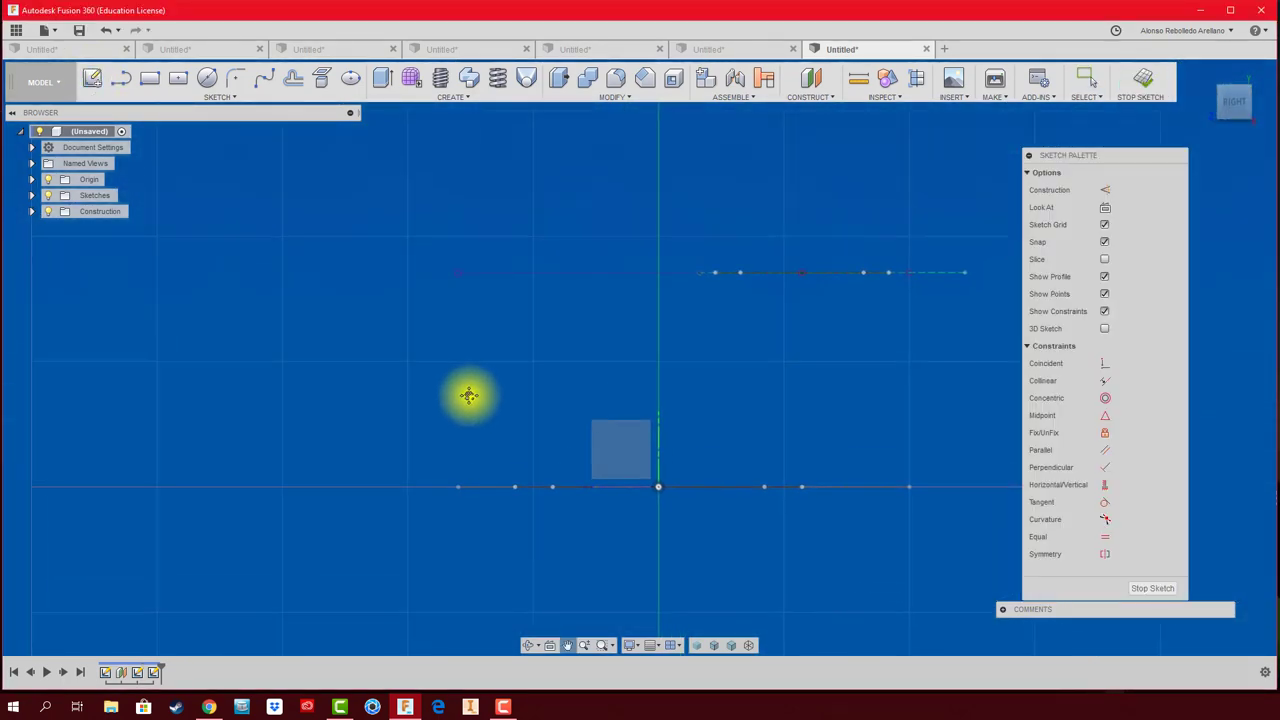
click(196, 97)
click(162, 242)
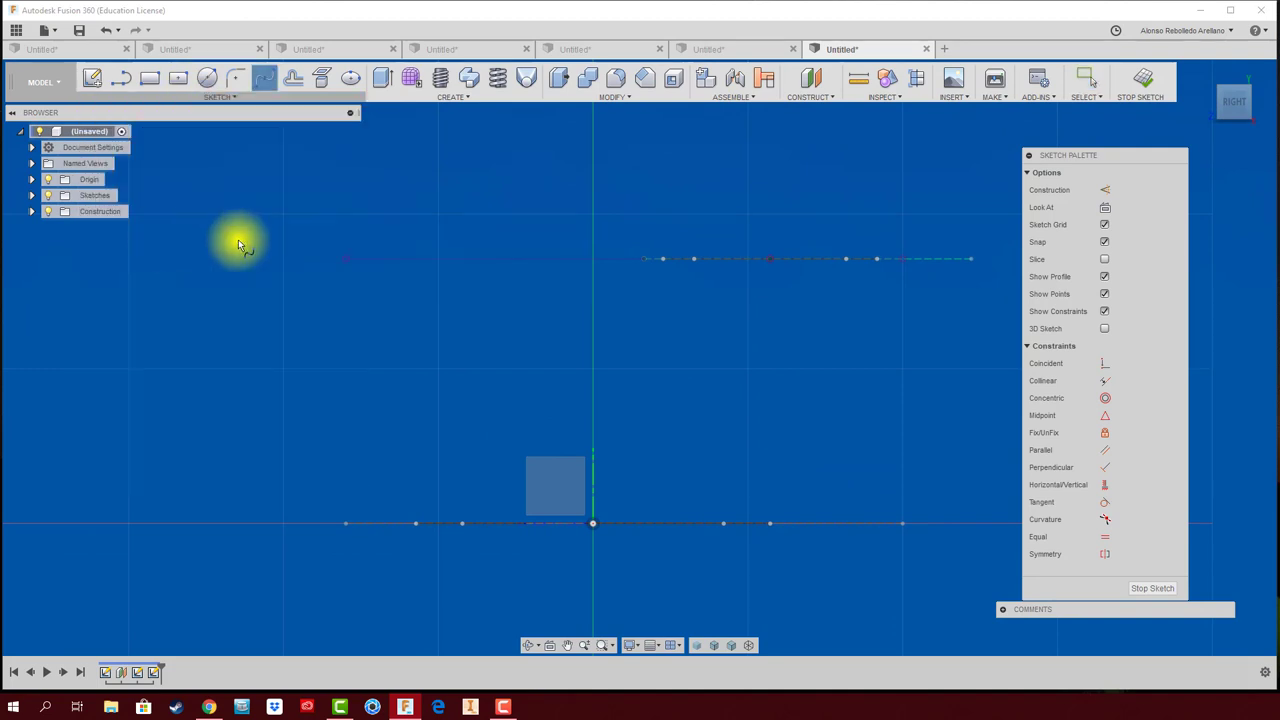
click(663, 259)
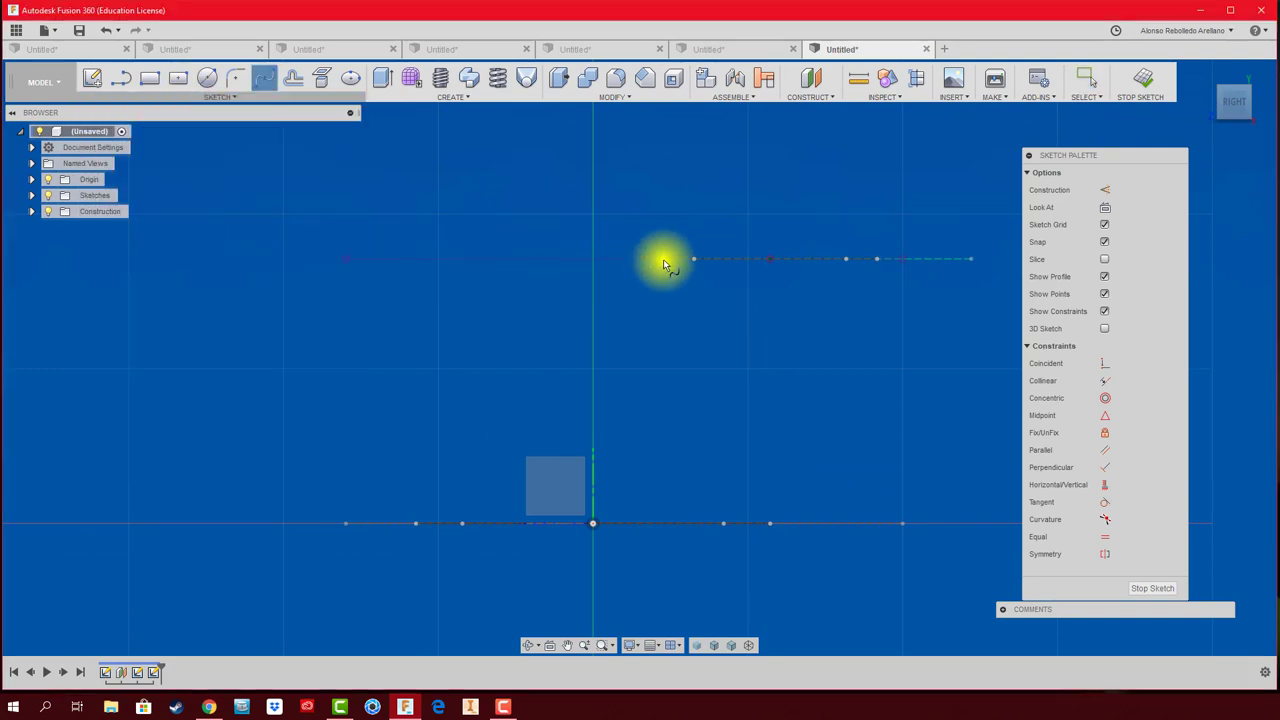
click(555, 338)
click(479, 423)
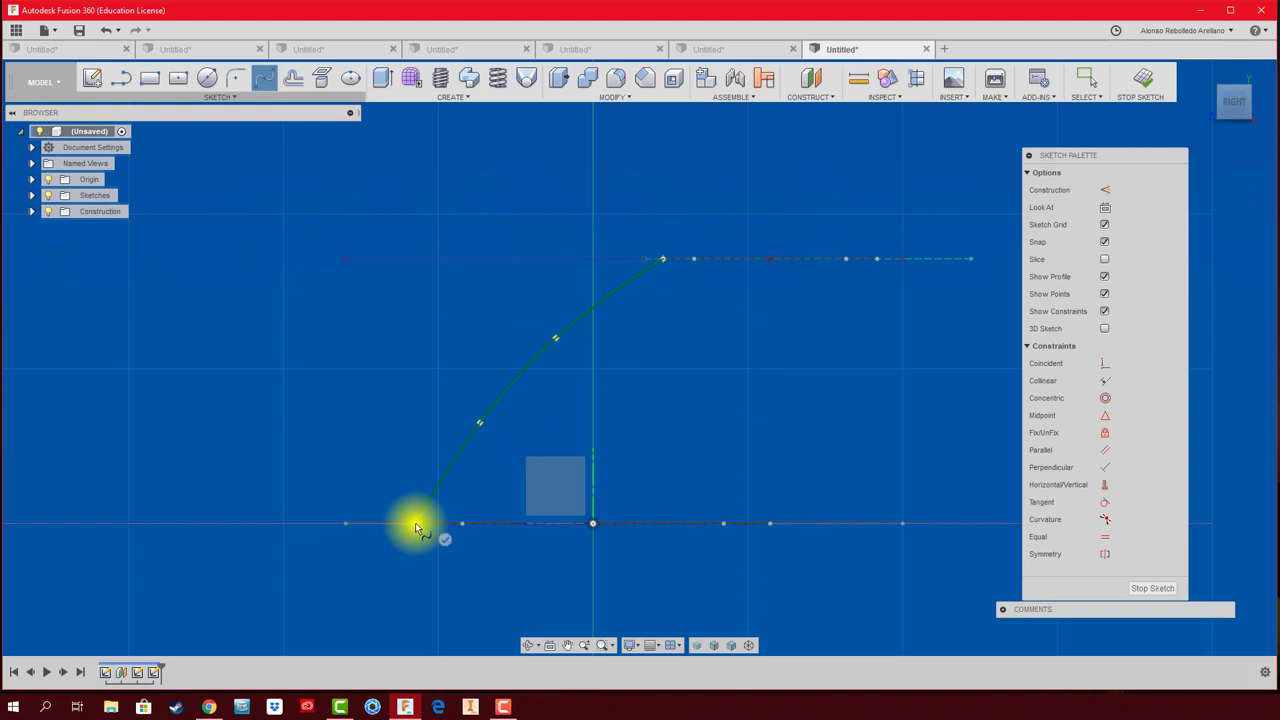
key(Return)
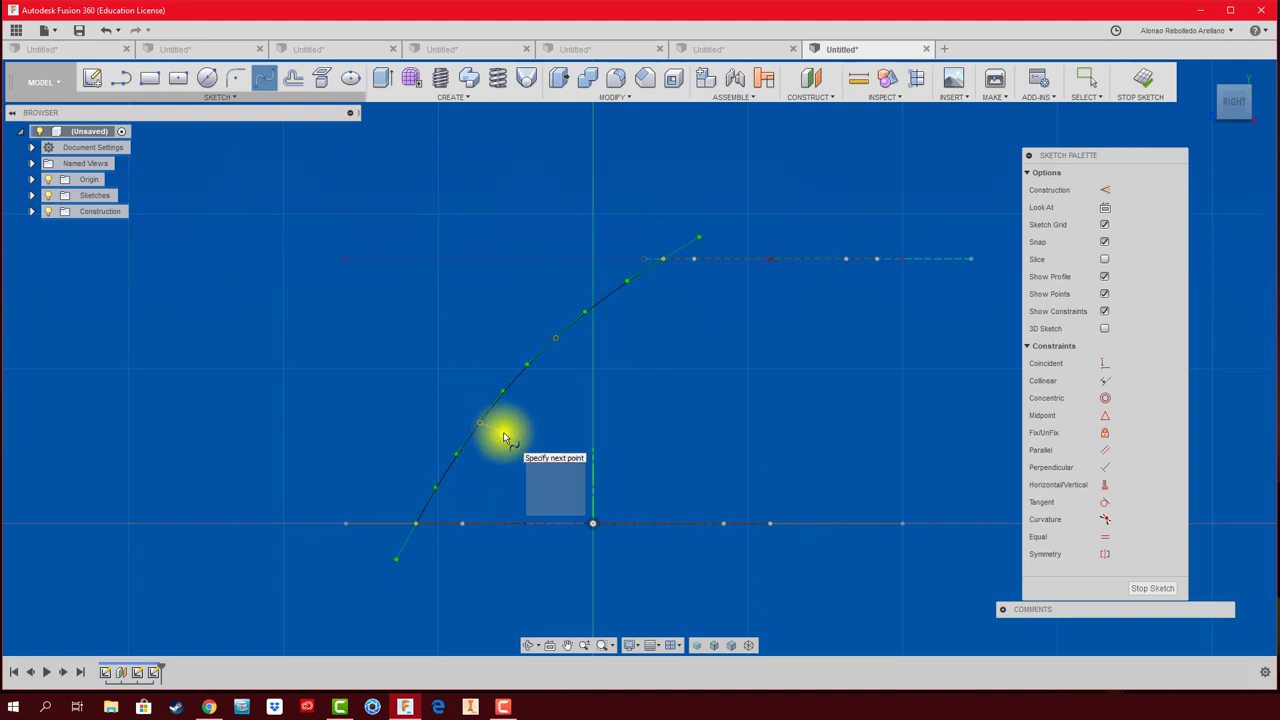
key(Escape)
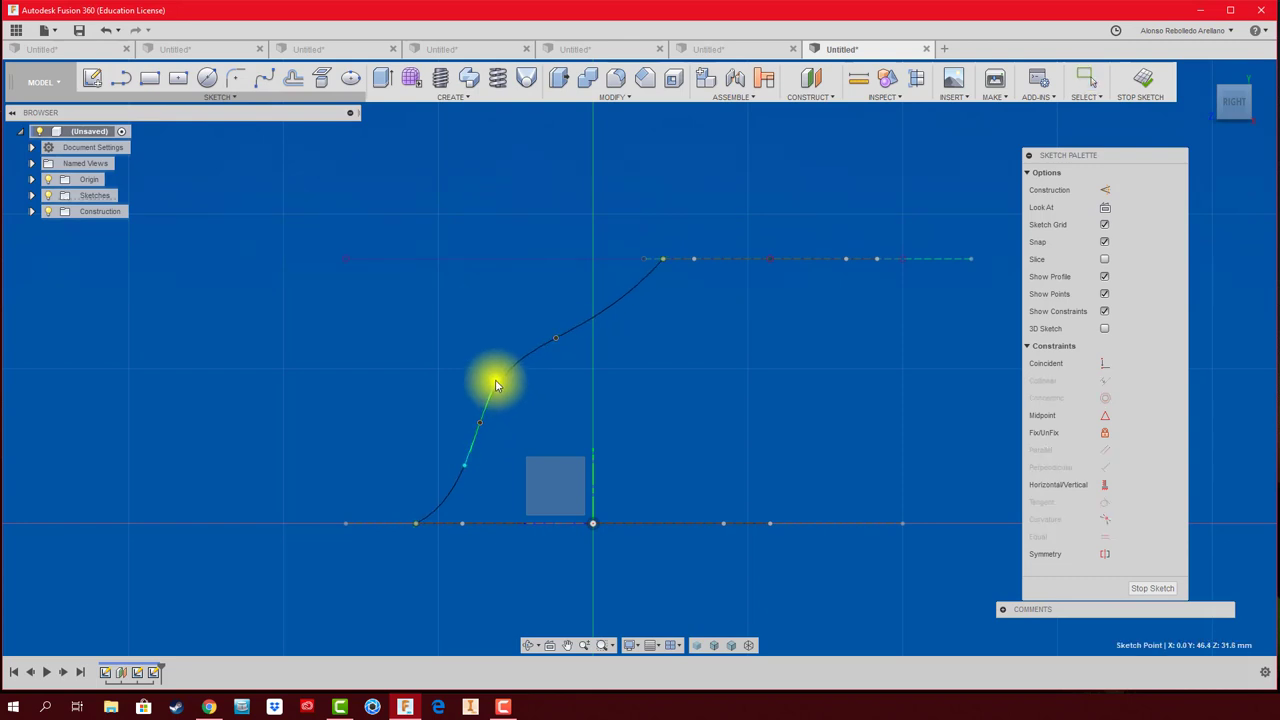
click(556, 340)
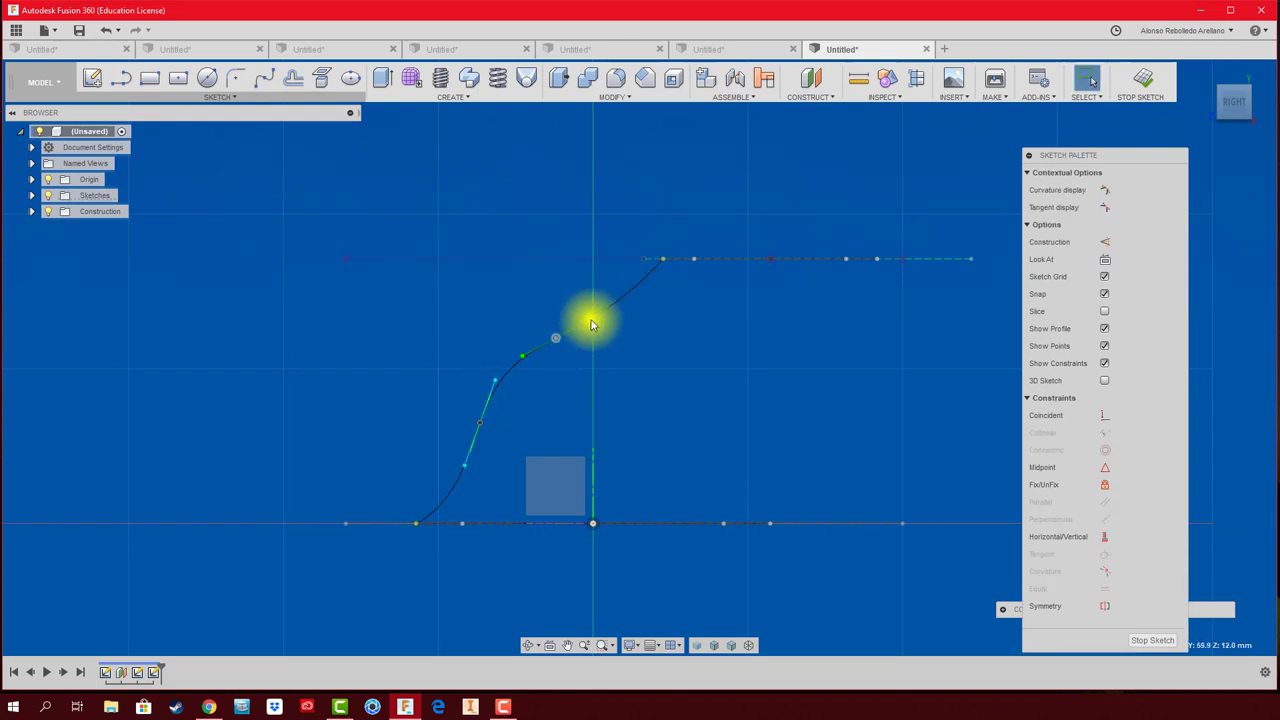
drag(590, 319, 598, 336)
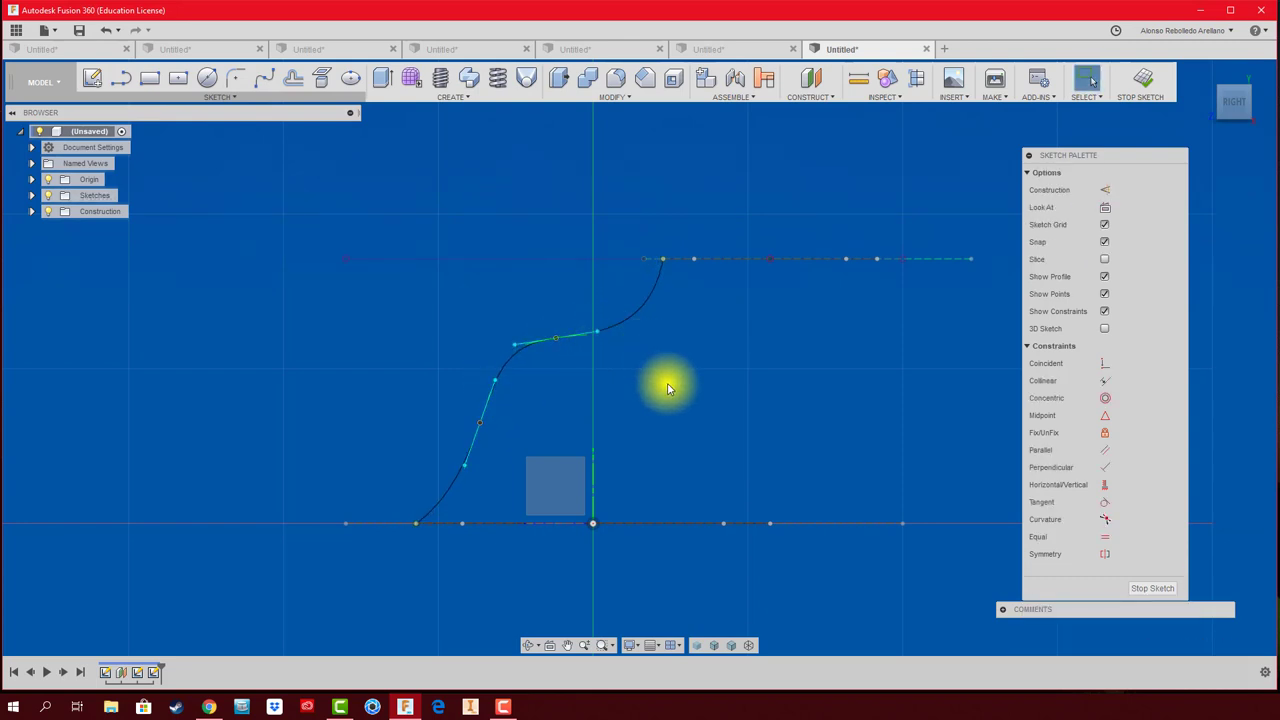
Draw the second spline rail from the upper slot's other end to the lower slot and finish the sketch.
middle_drag(666, 383, 573, 388)
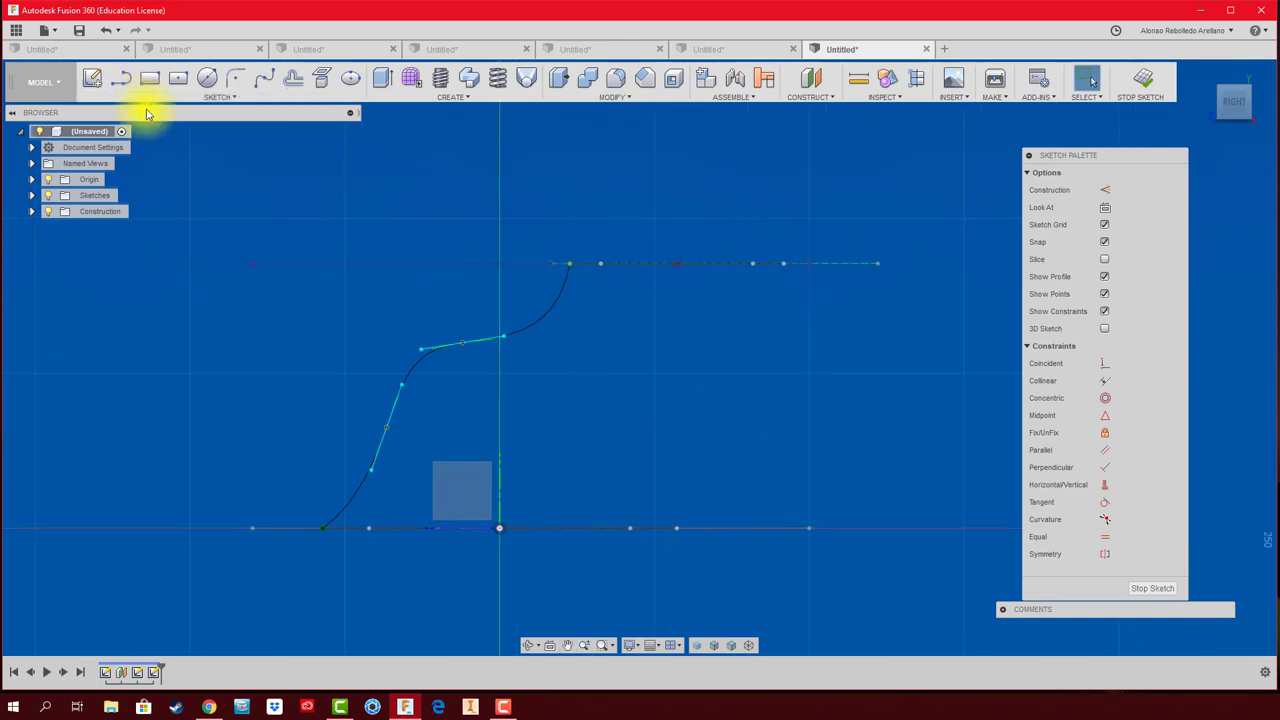
click(214, 96)
click(150, 234)
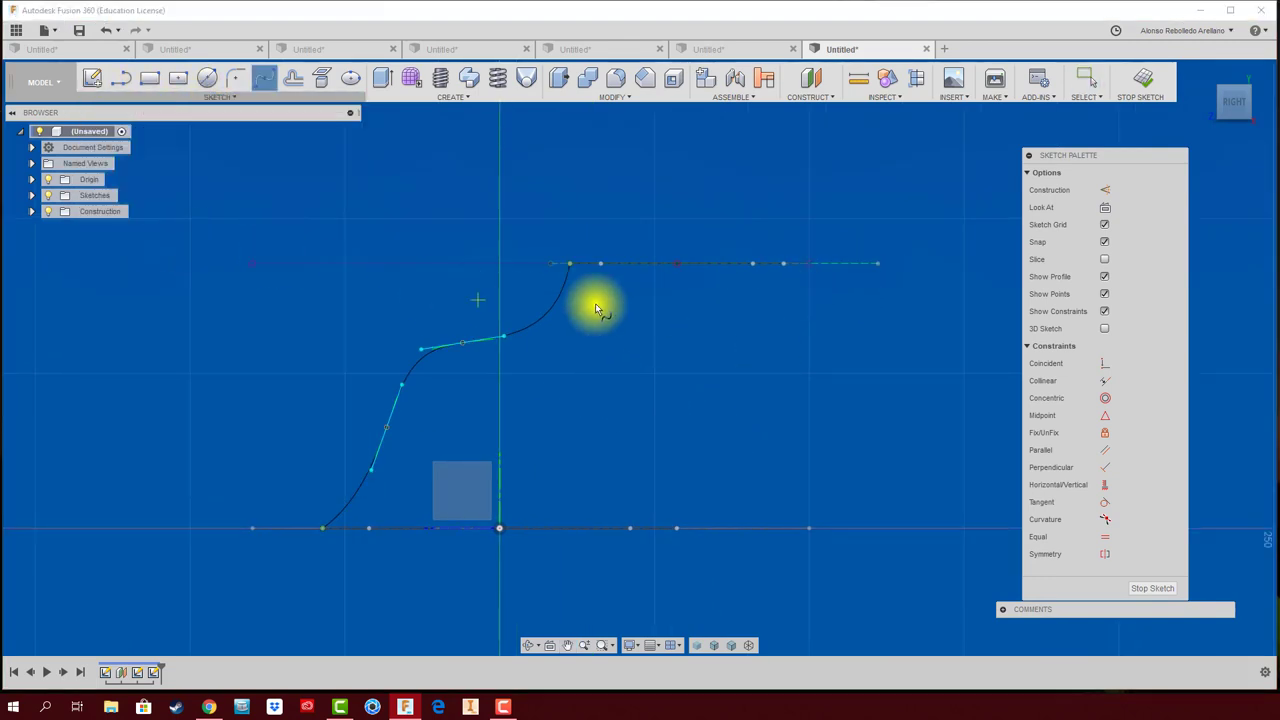
click(782, 266)
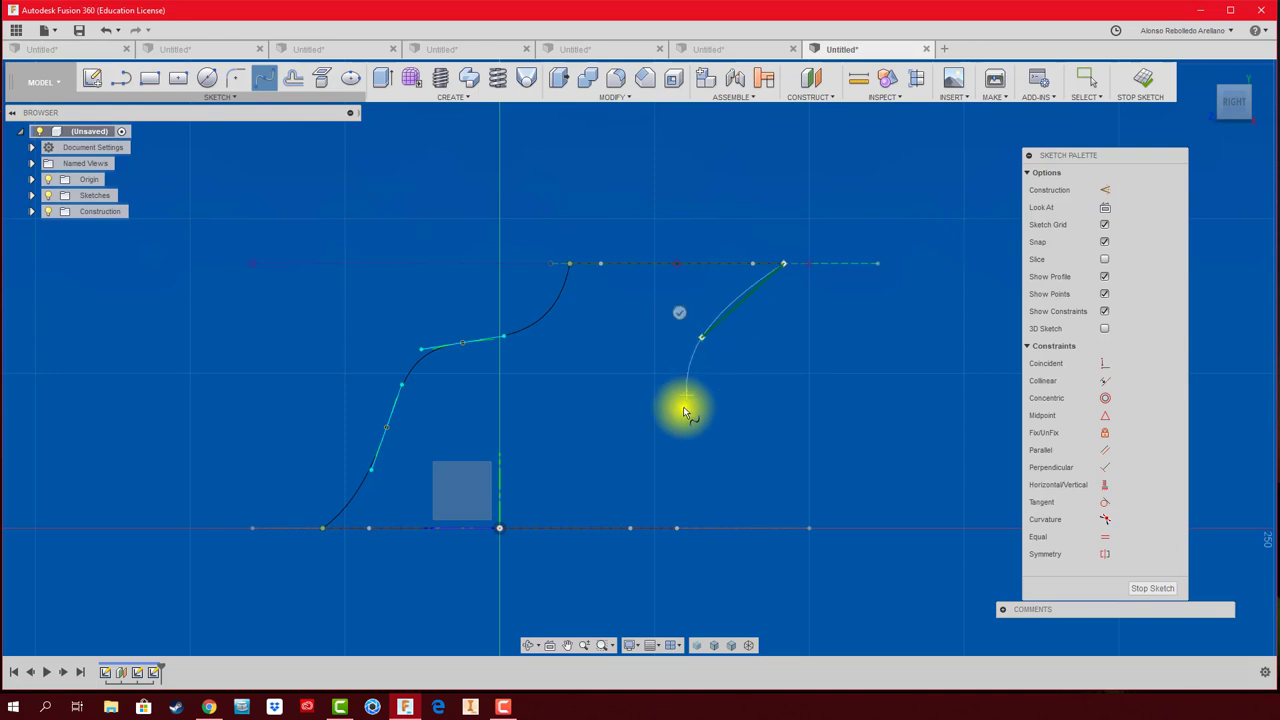
double_click(675, 527)
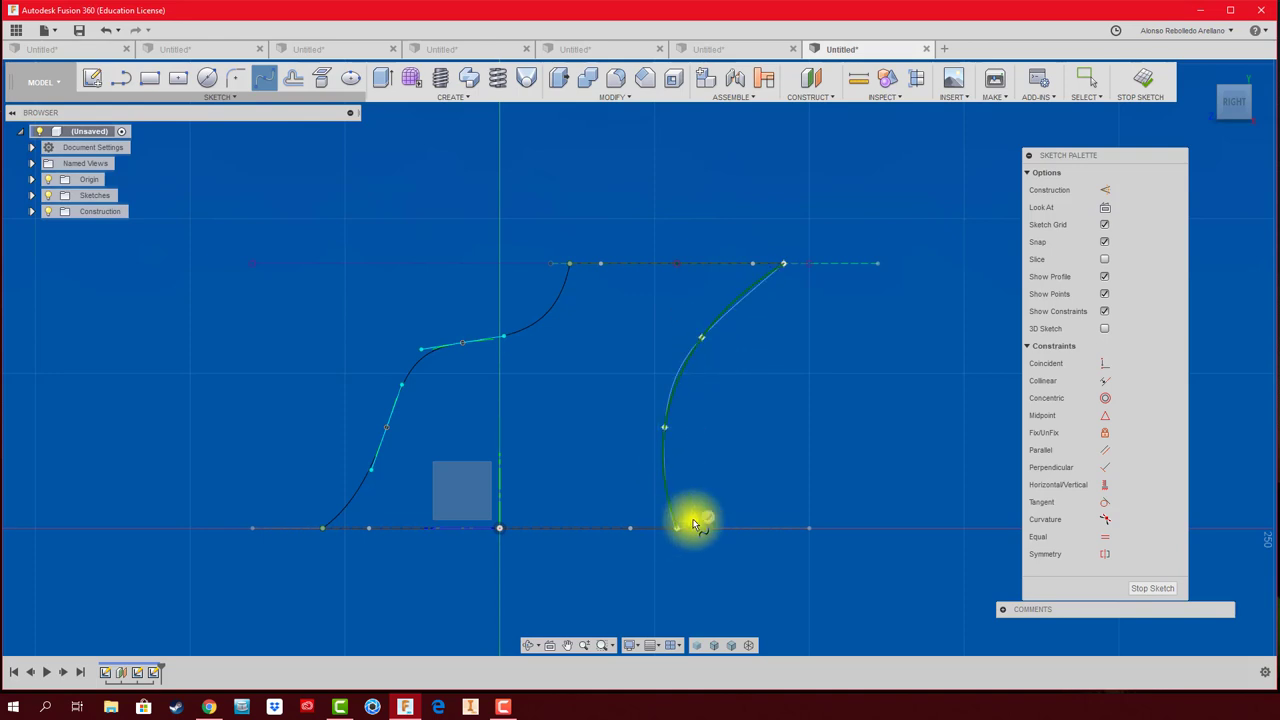
click(1141, 80)
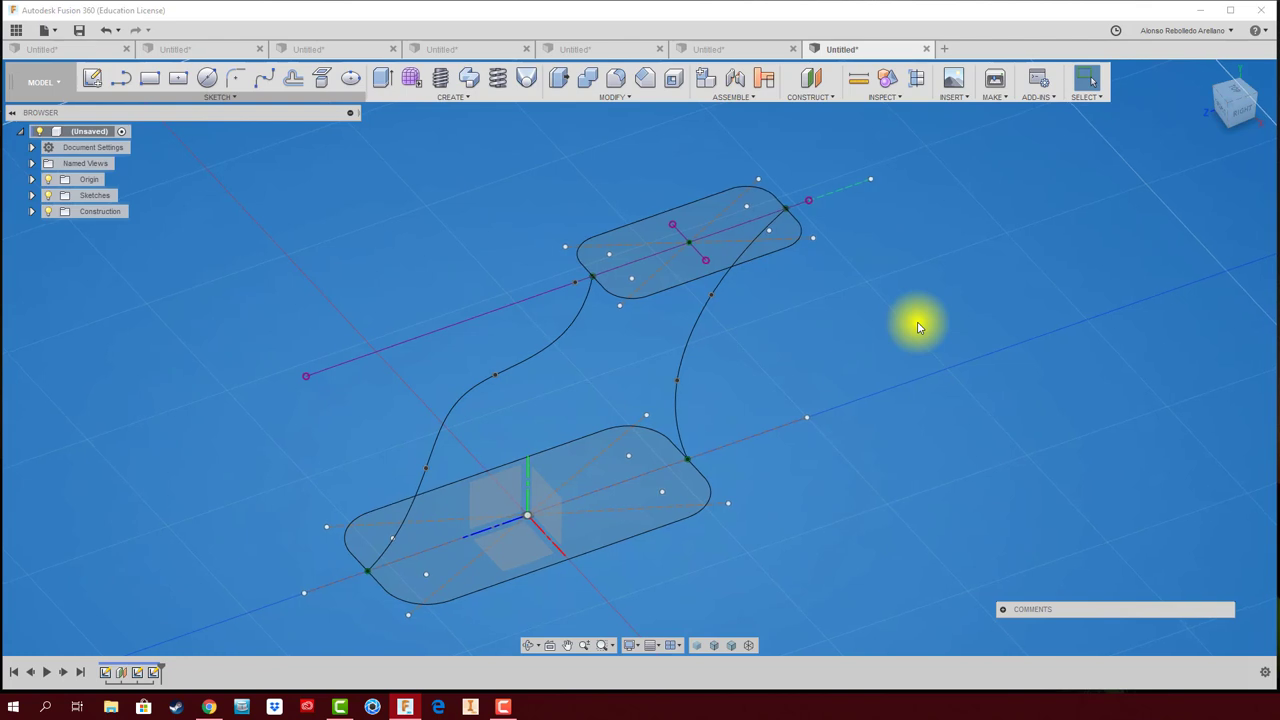
Loft a solid from the lower slot profile to the upper slot, guided by the left and right spline rails.
click(669, 527)
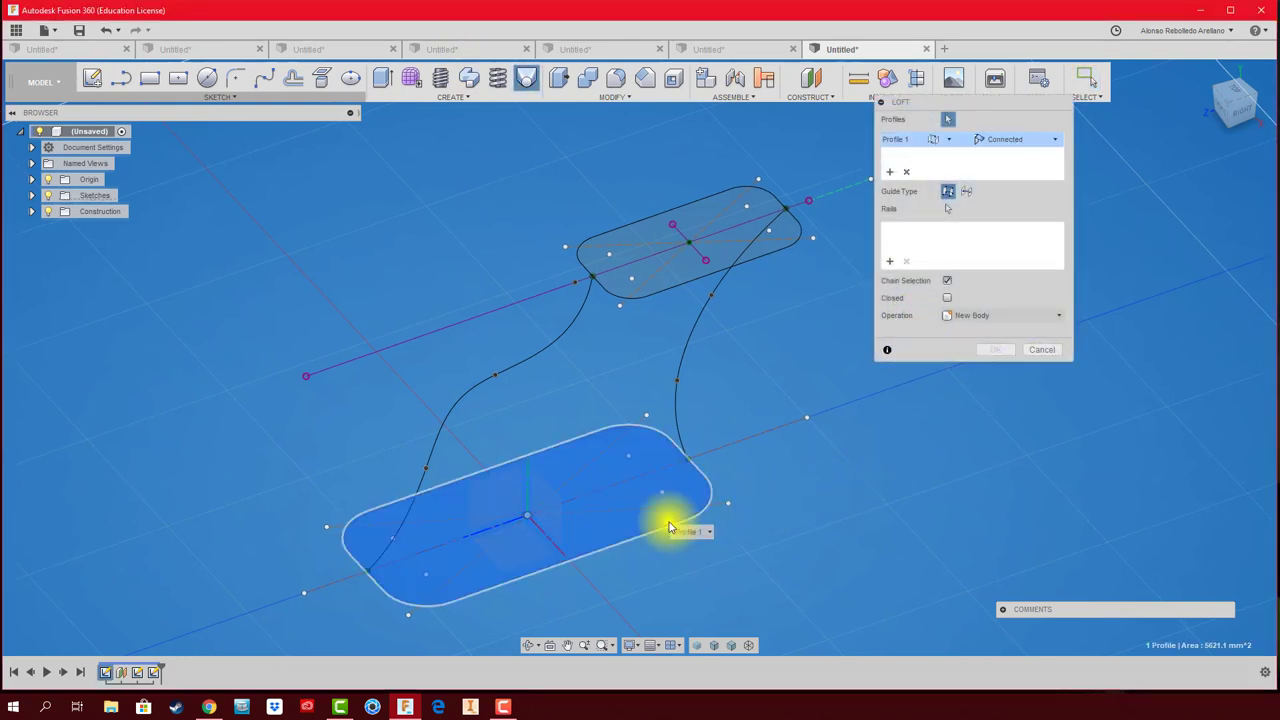
click(643, 234)
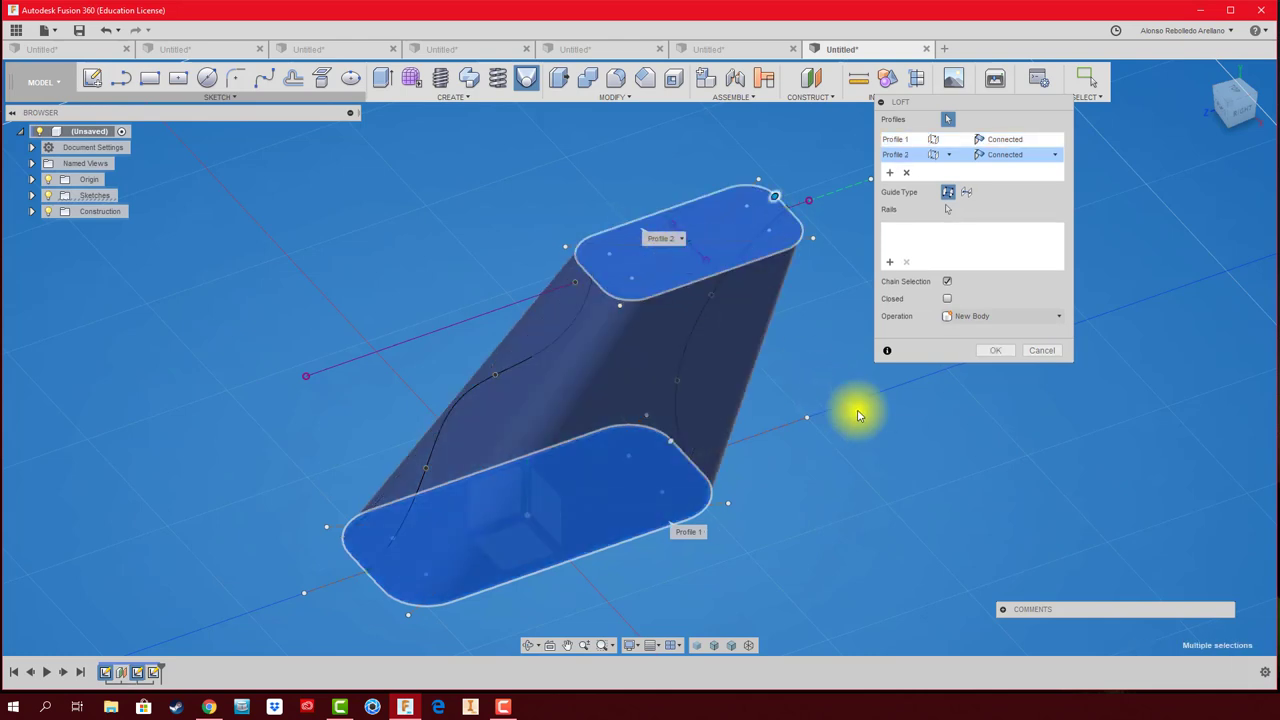
click(897, 258)
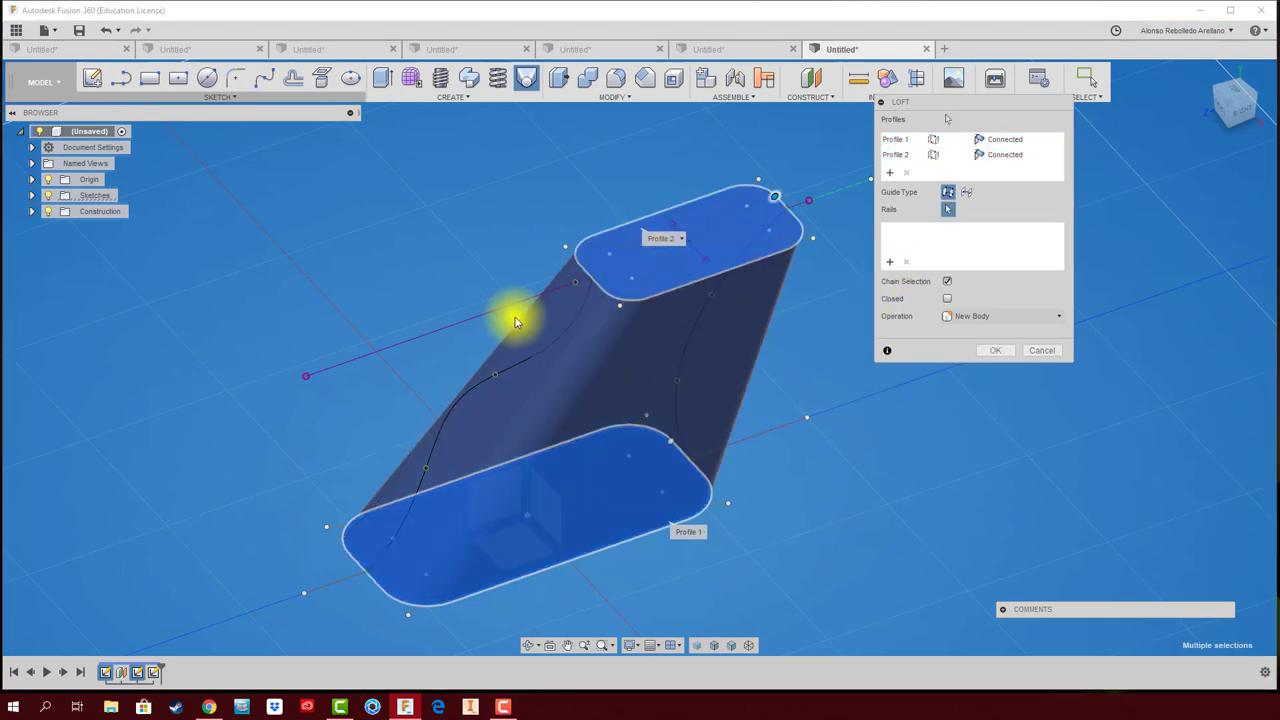
click(570, 335)
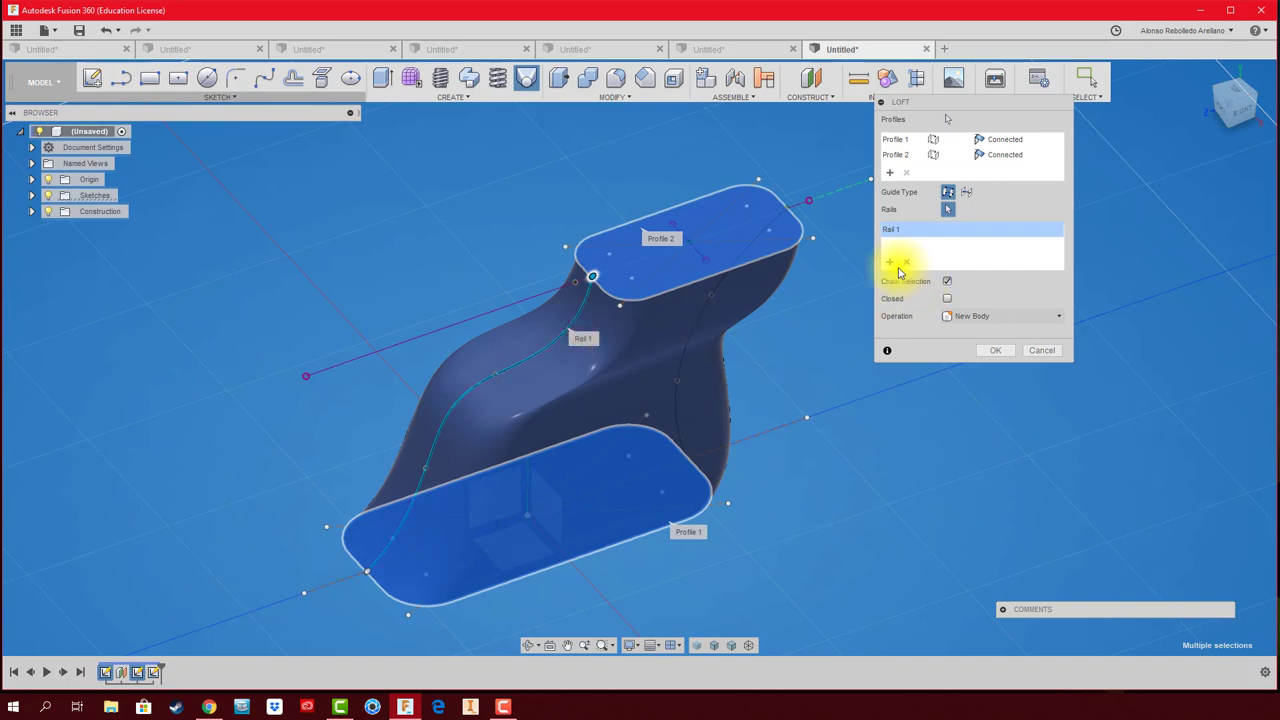
click(698, 310)
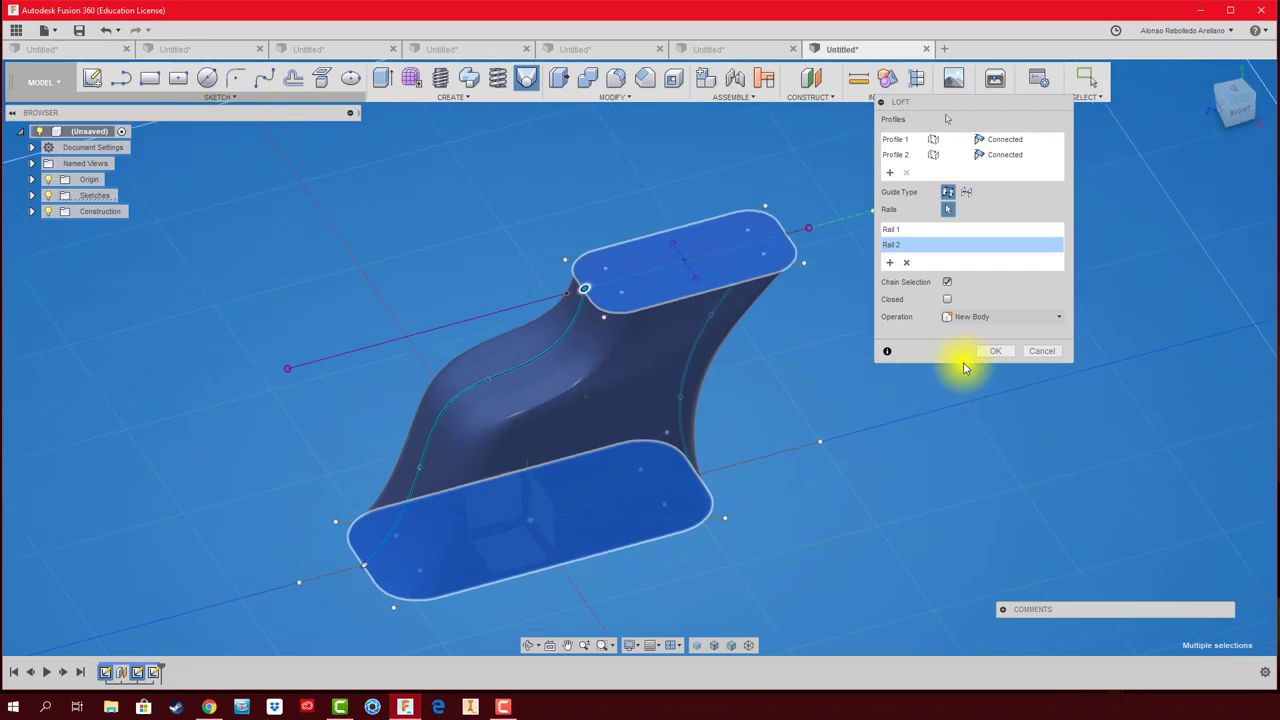
click(993, 351)
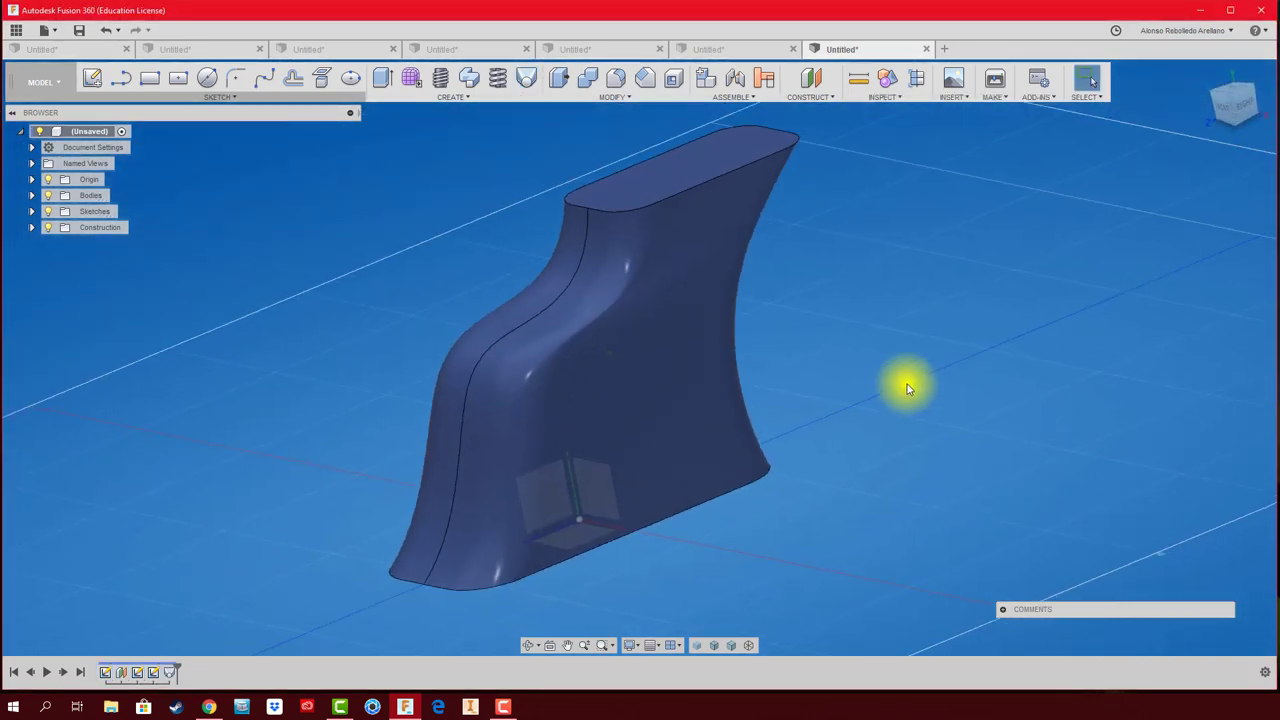